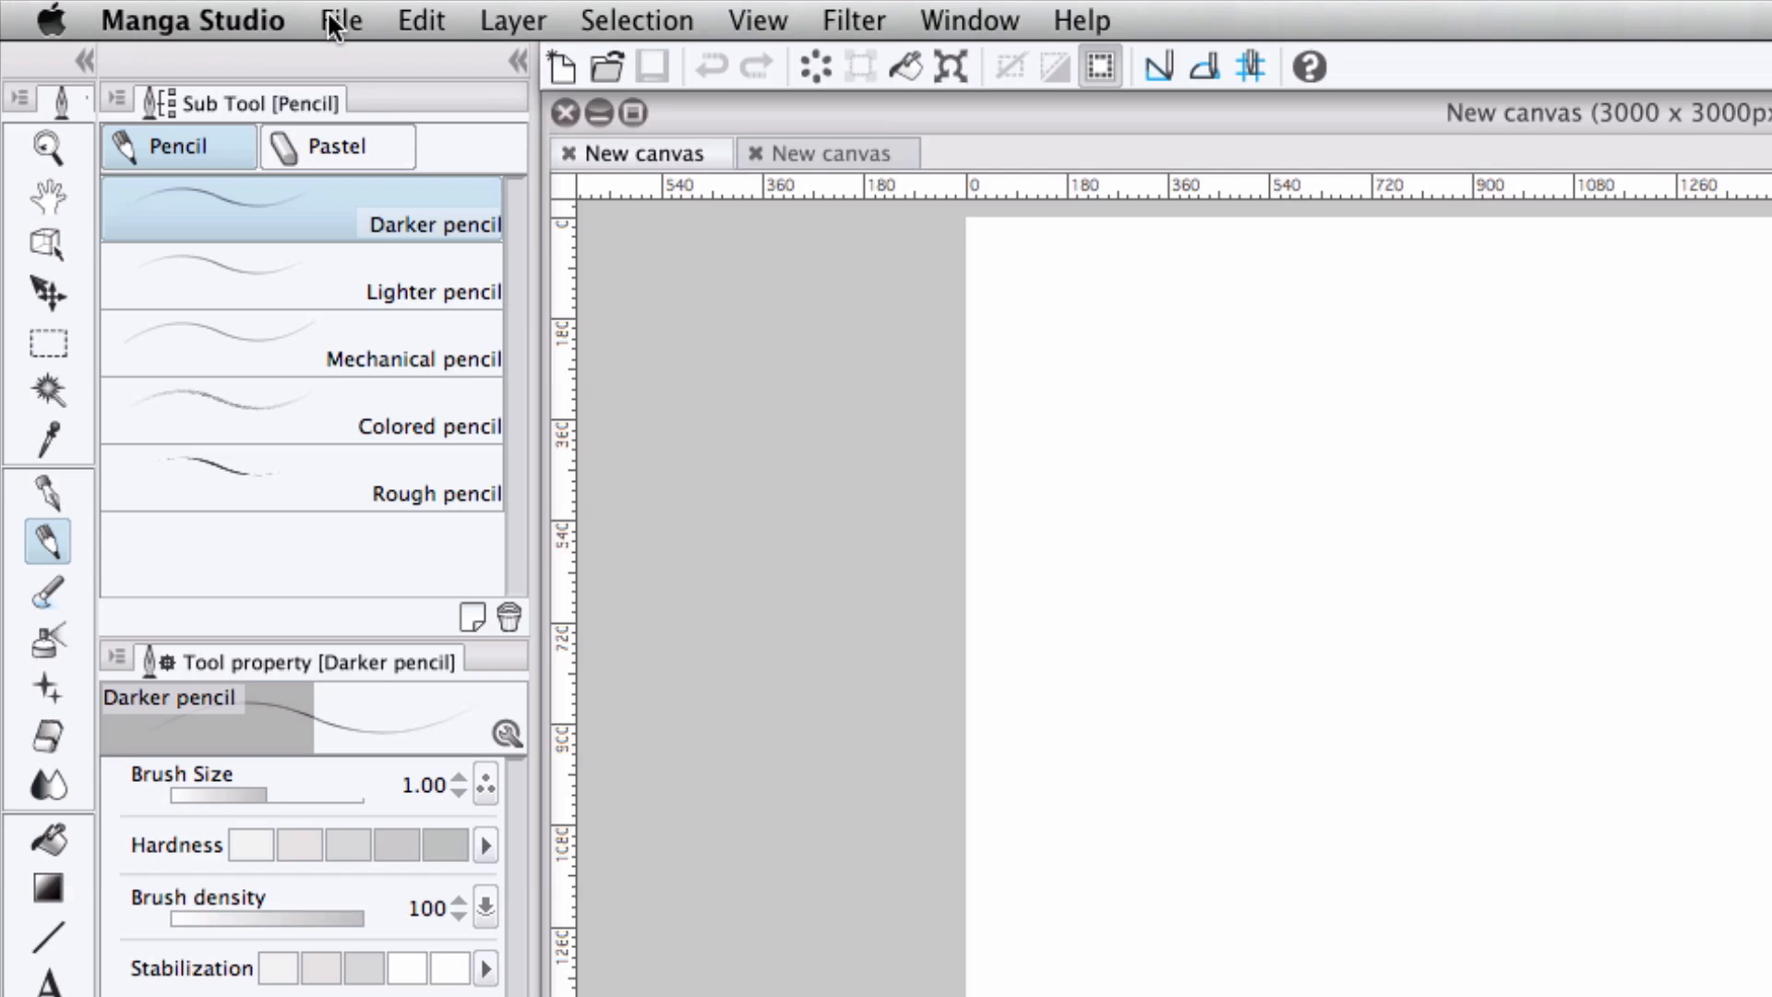
Open the Four Point Perspective.lip file from the Desktop.
click(335, 23)
click(401, 96)
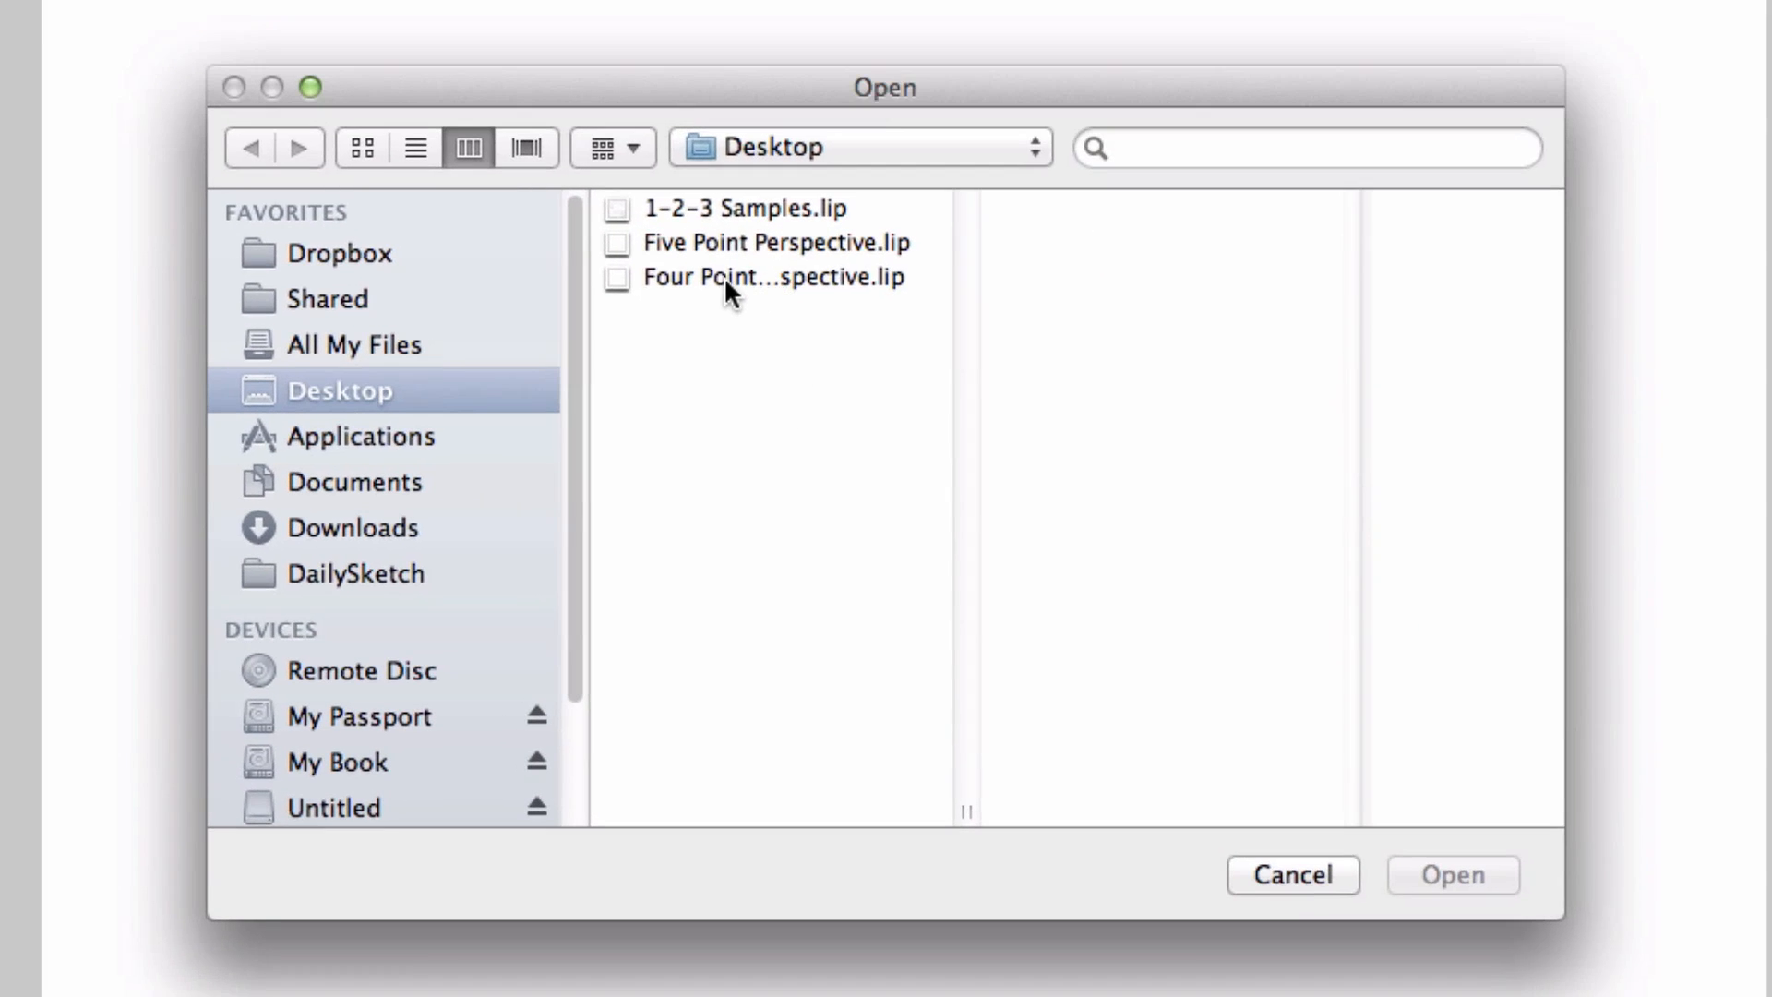
click(727, 273)
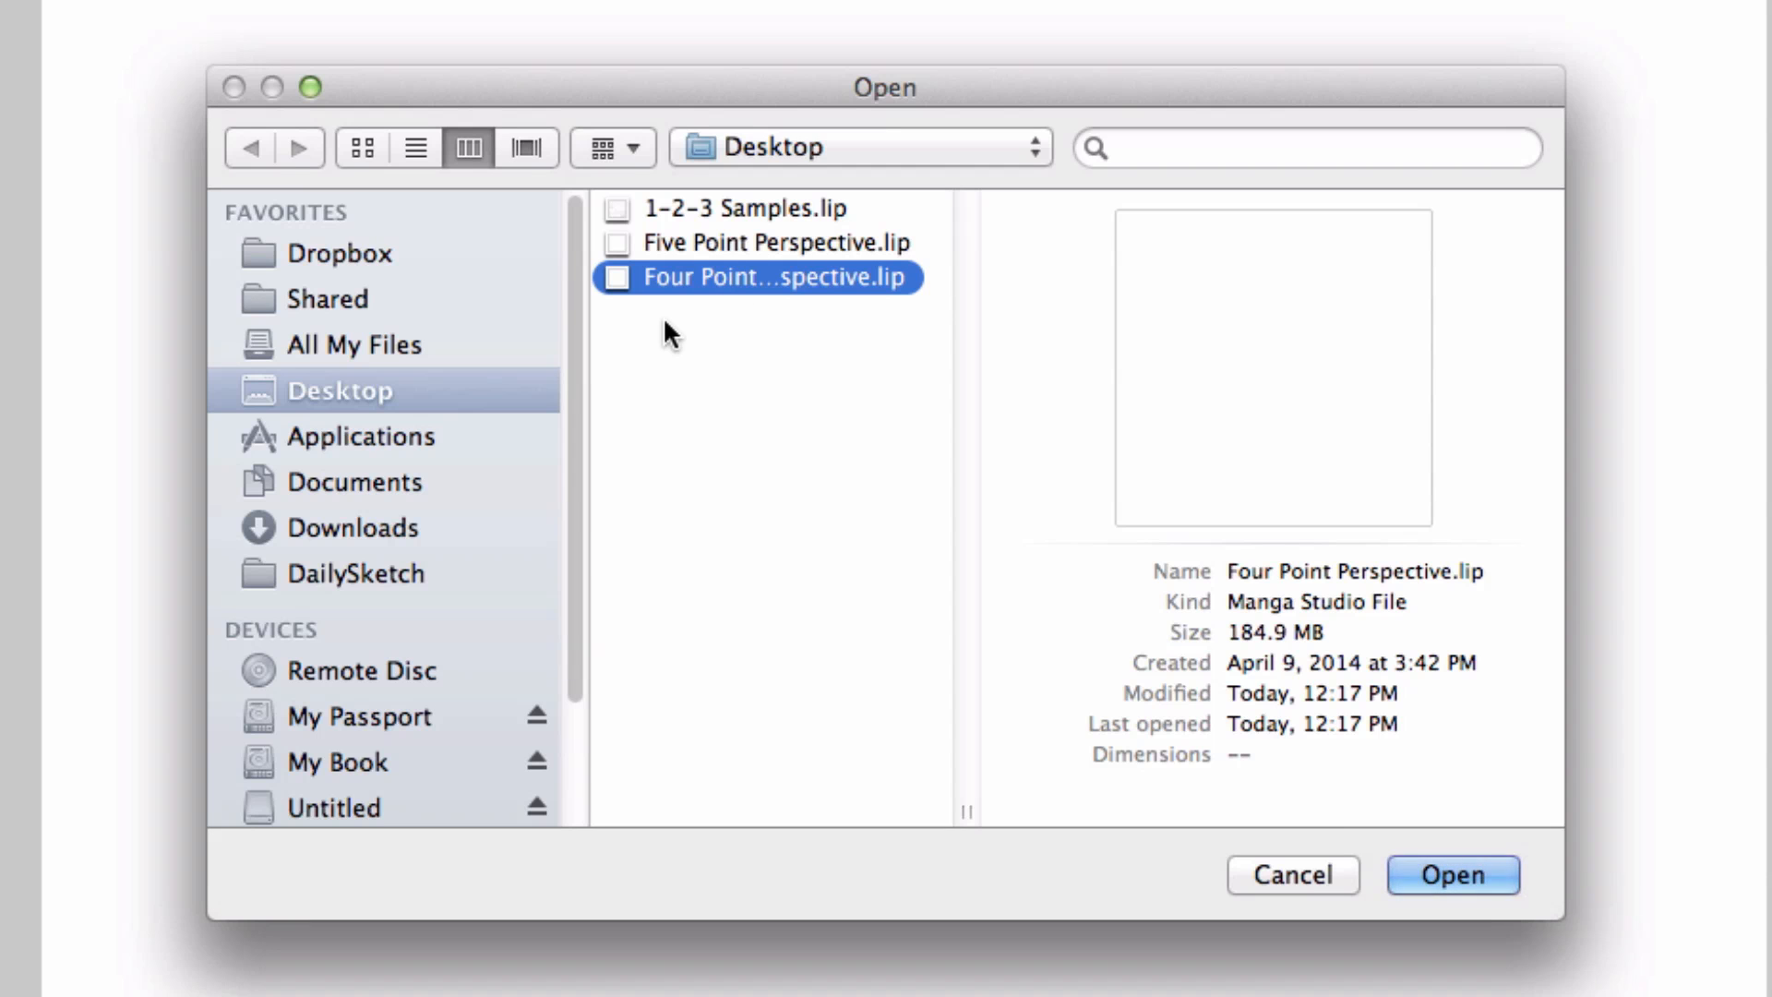
click(1454, 874)
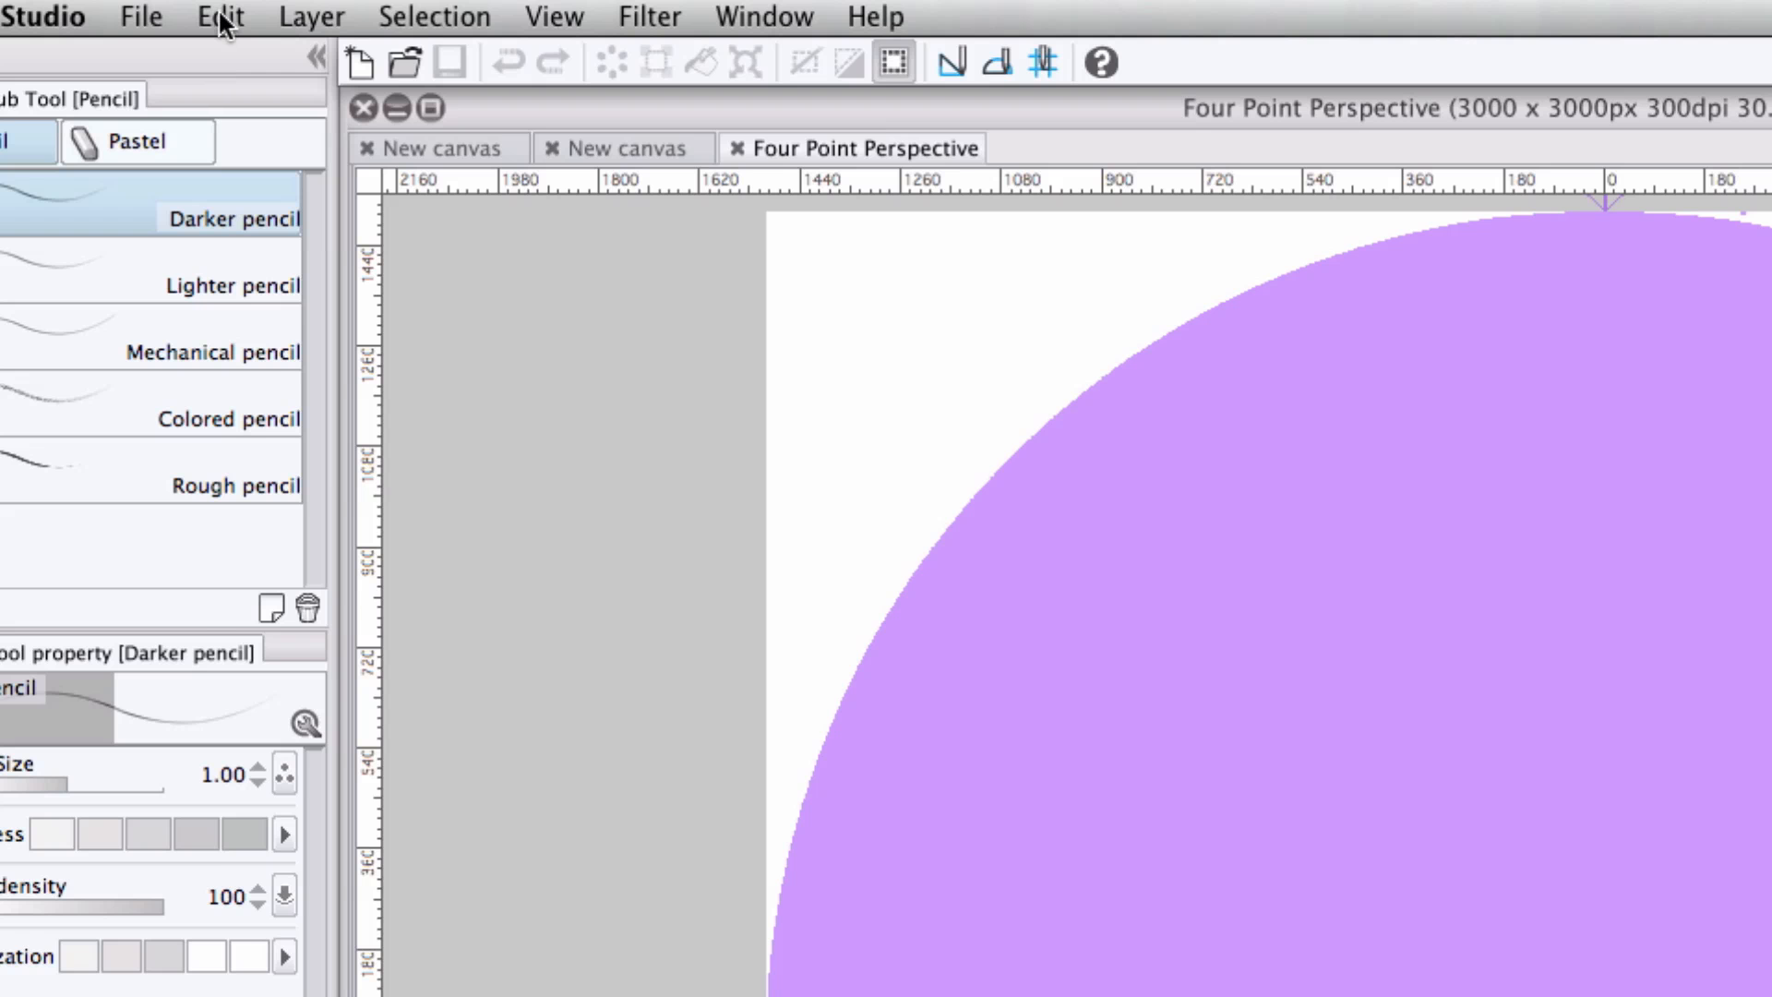
Register the layer as template material and name it Four Point Perspective.
click(207, 10)
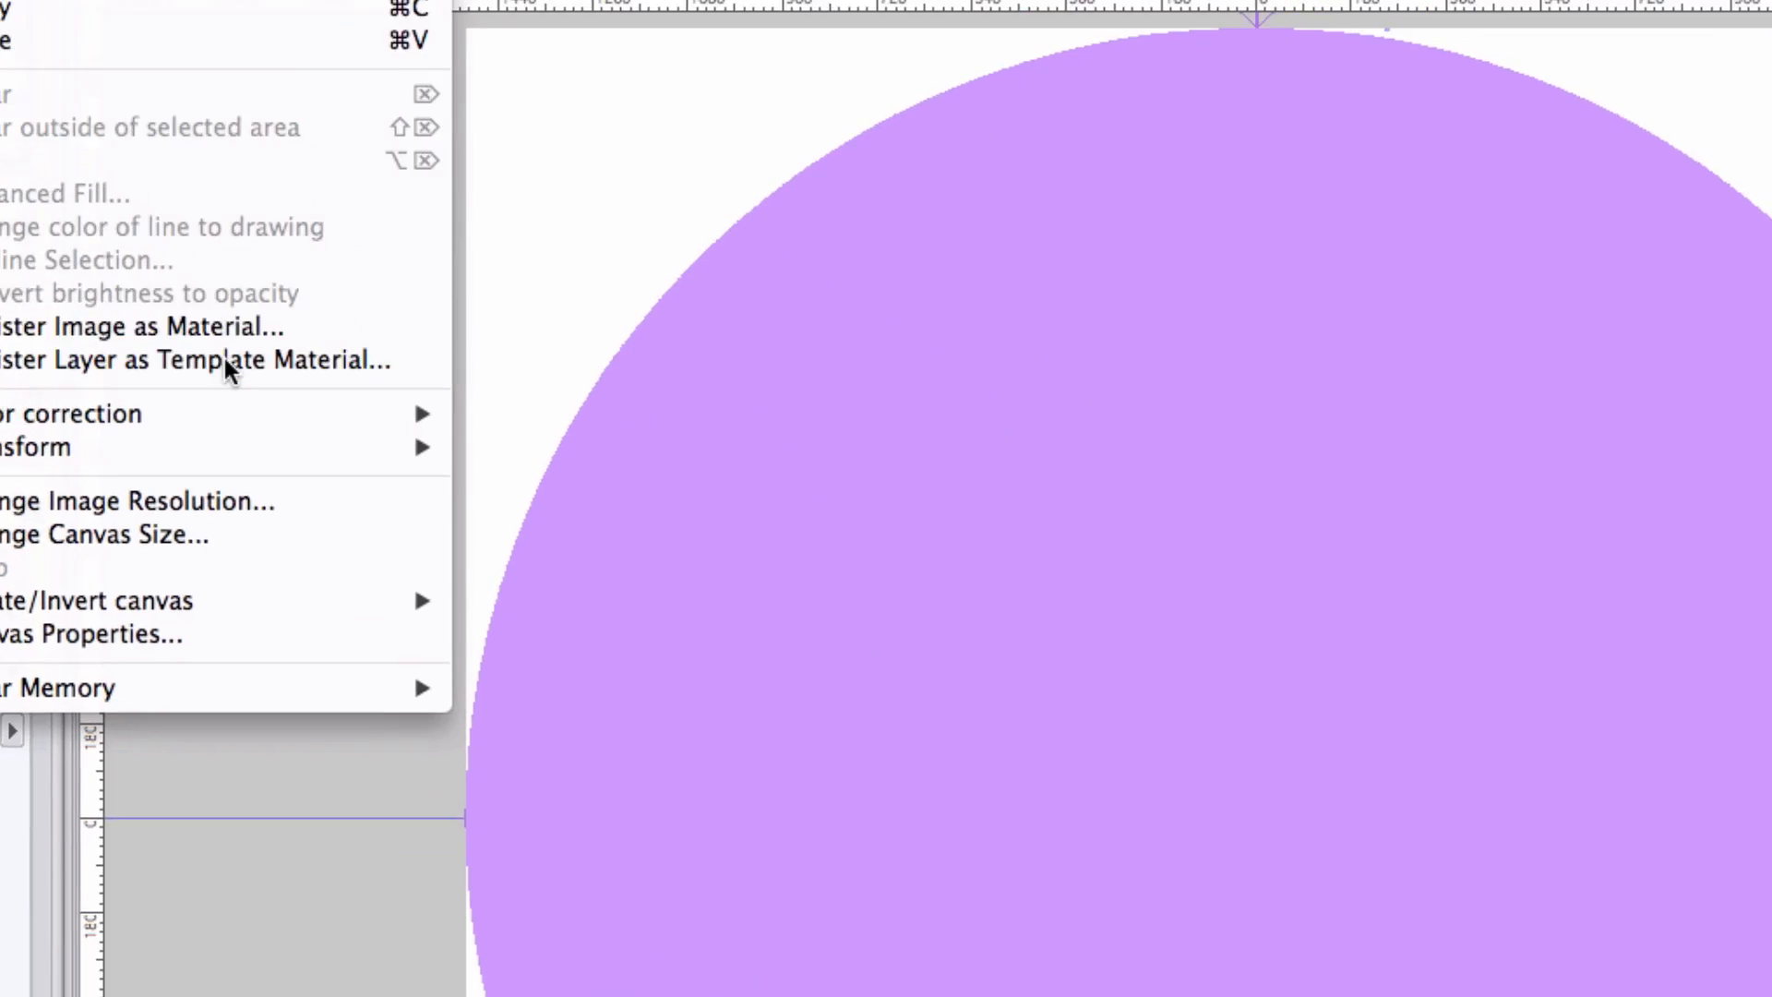
click(505, 562)
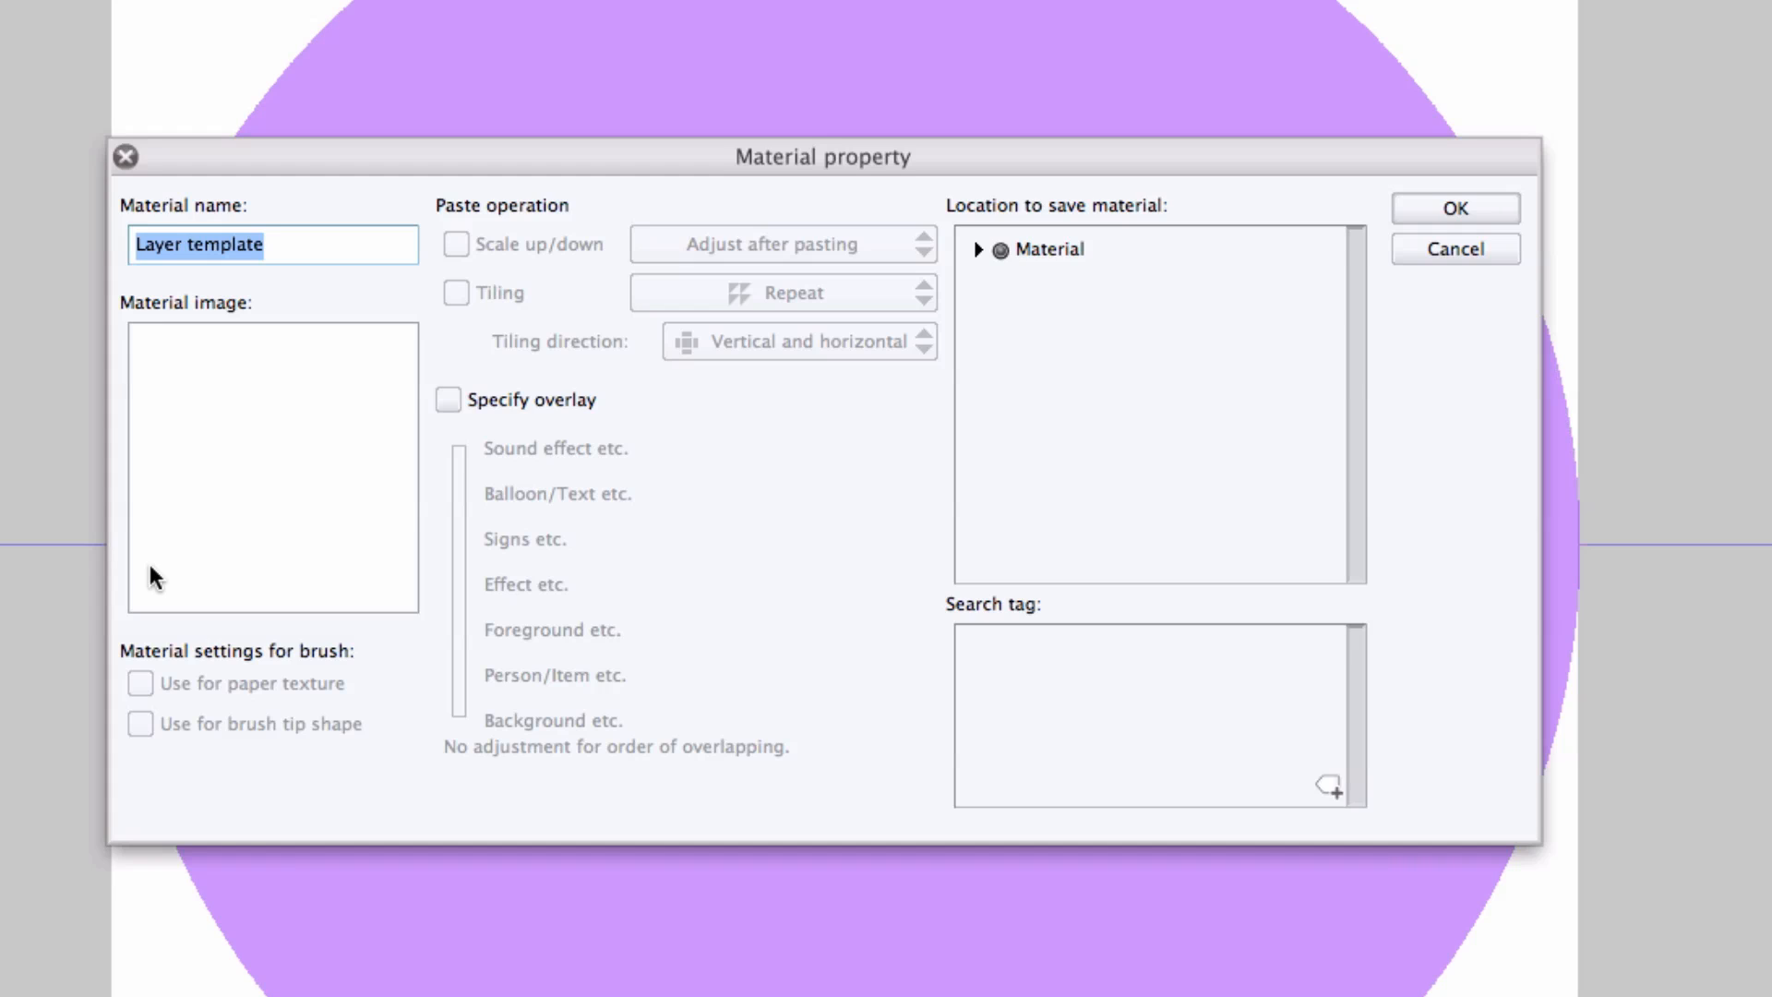
text(Fo)
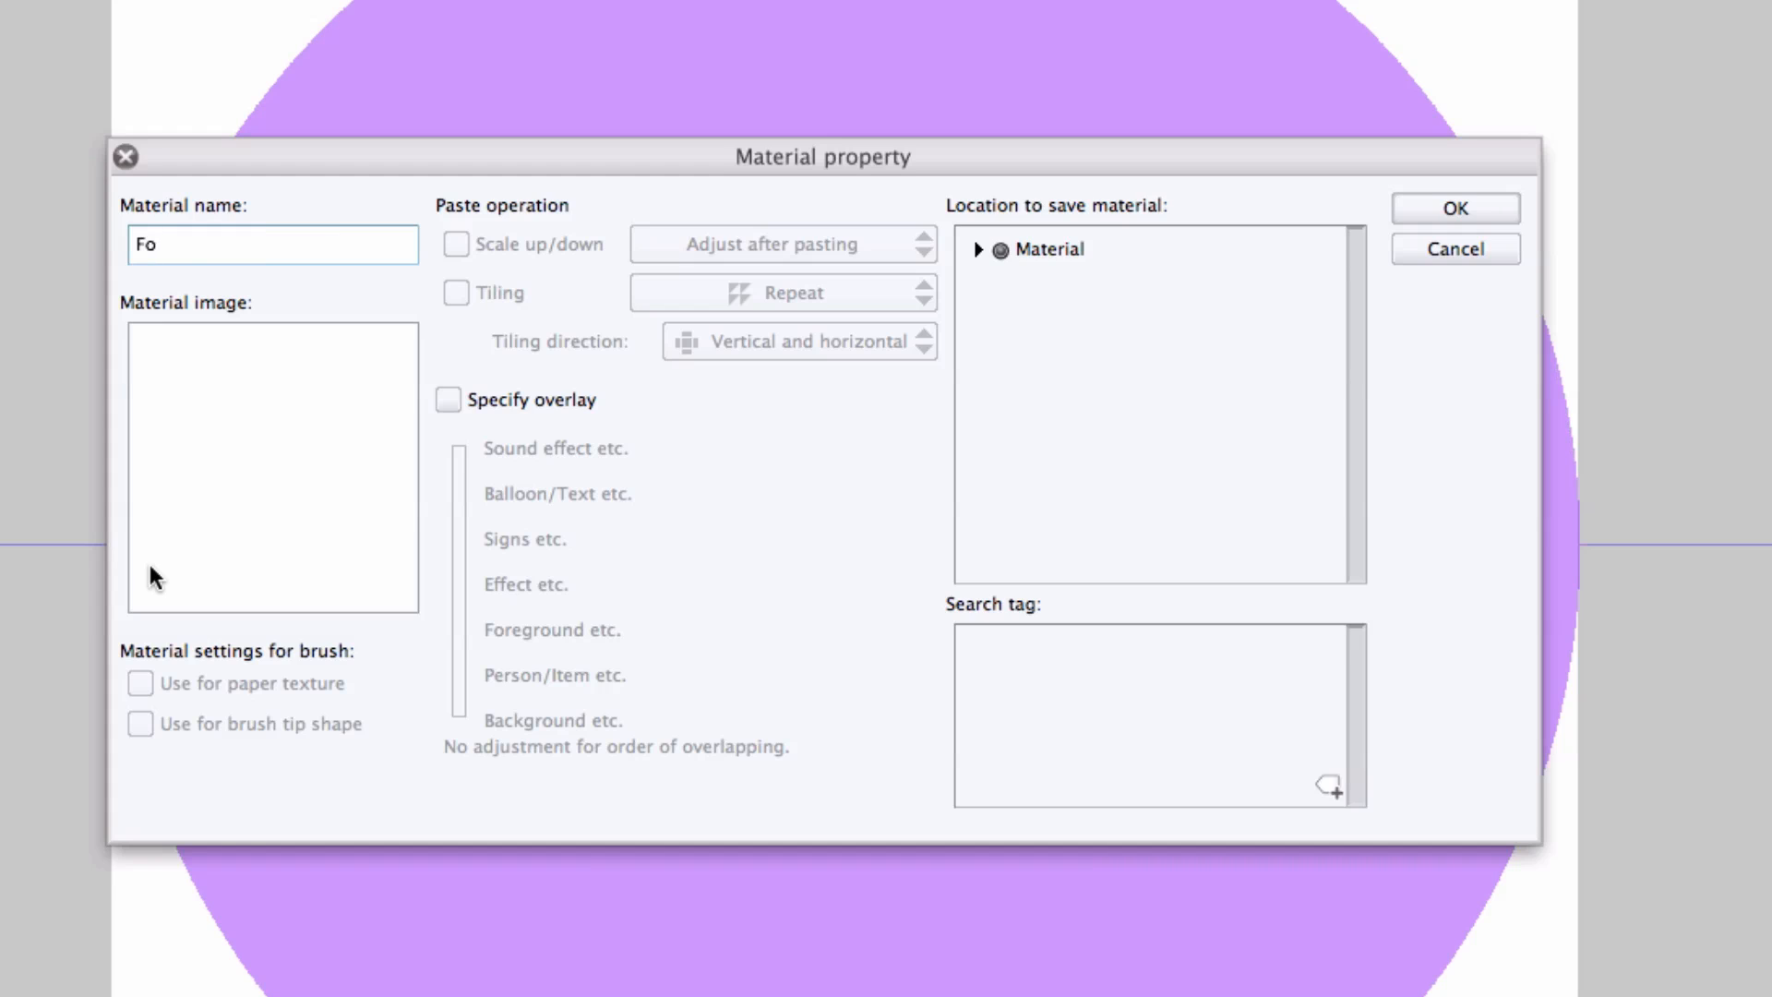
text(ur Point Perspective)
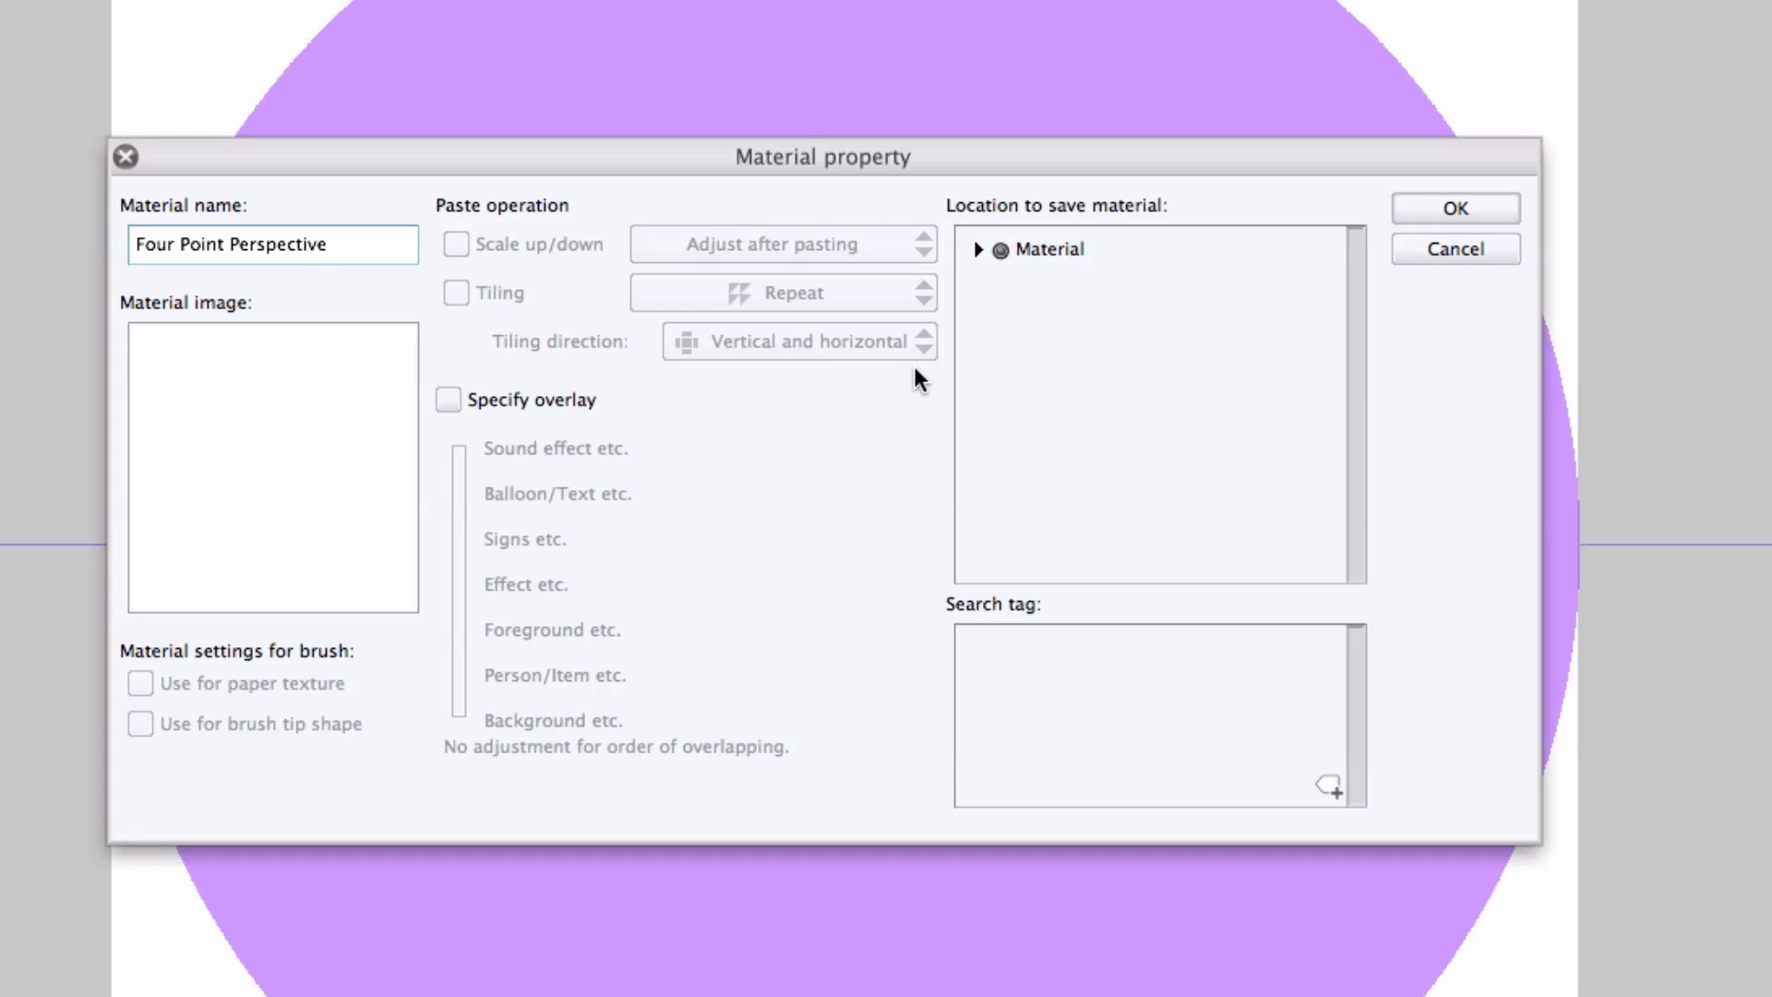
Choose the Material > User folder as the save location and confirm the template material.
click(979, 251)
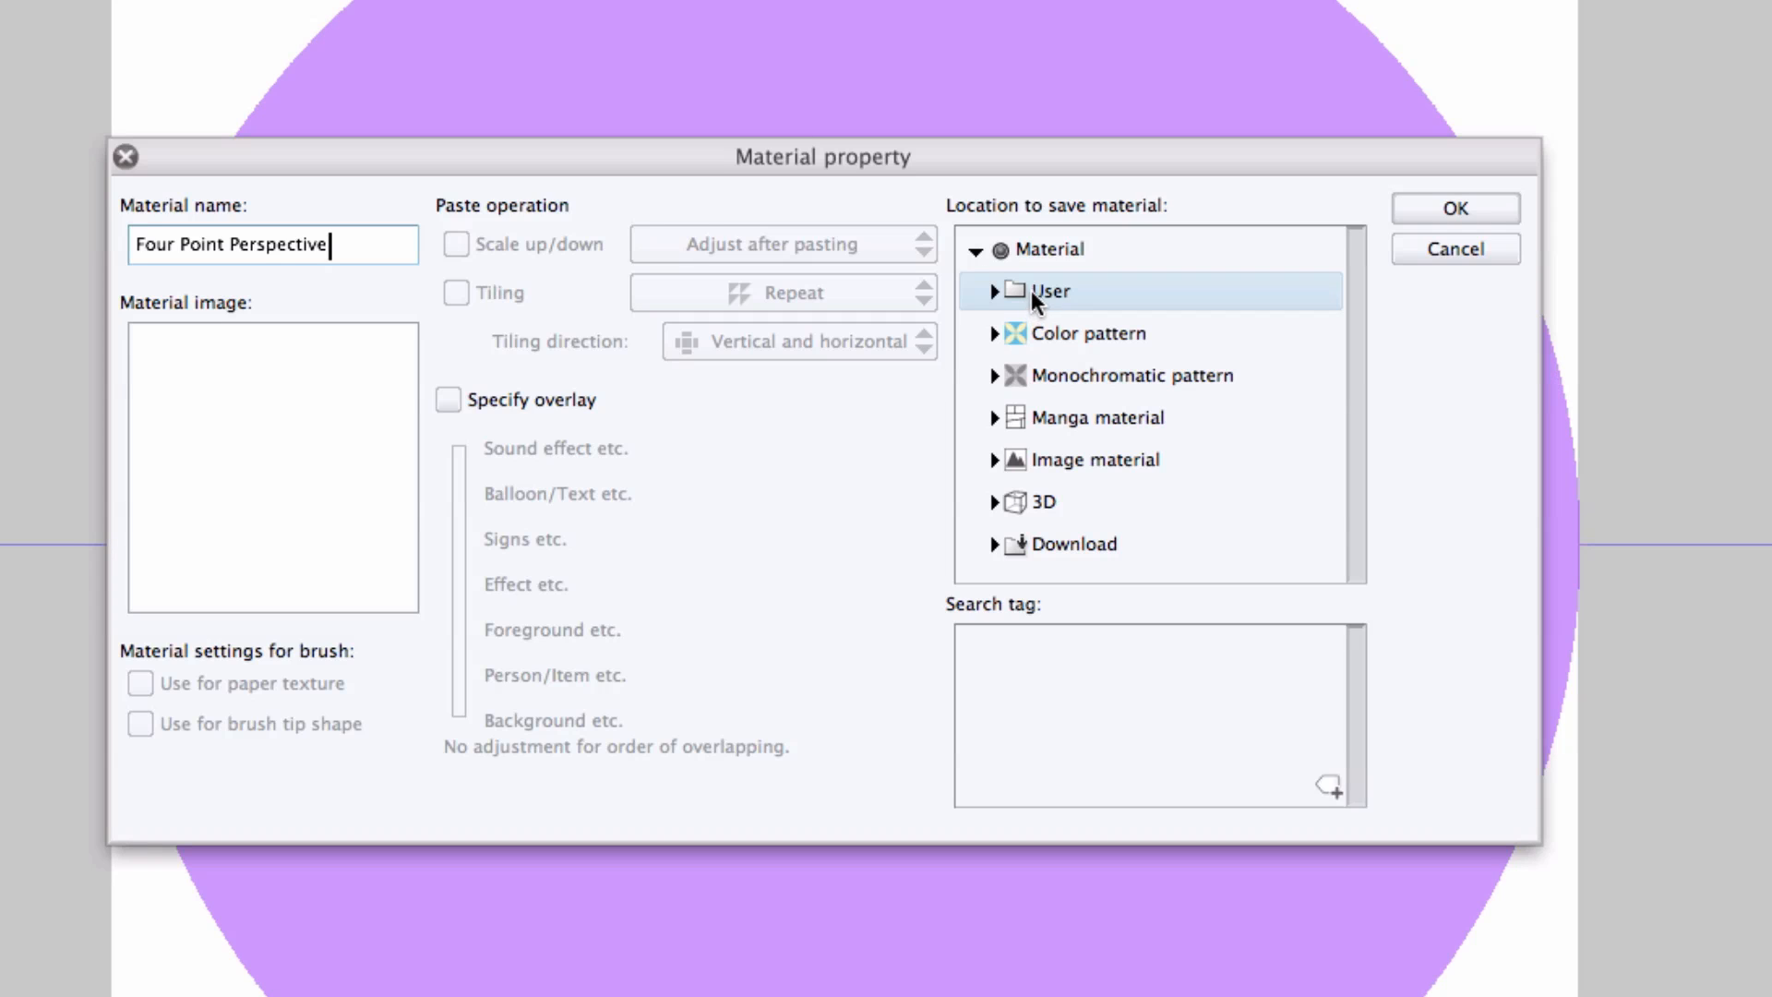
click(1019, 292)
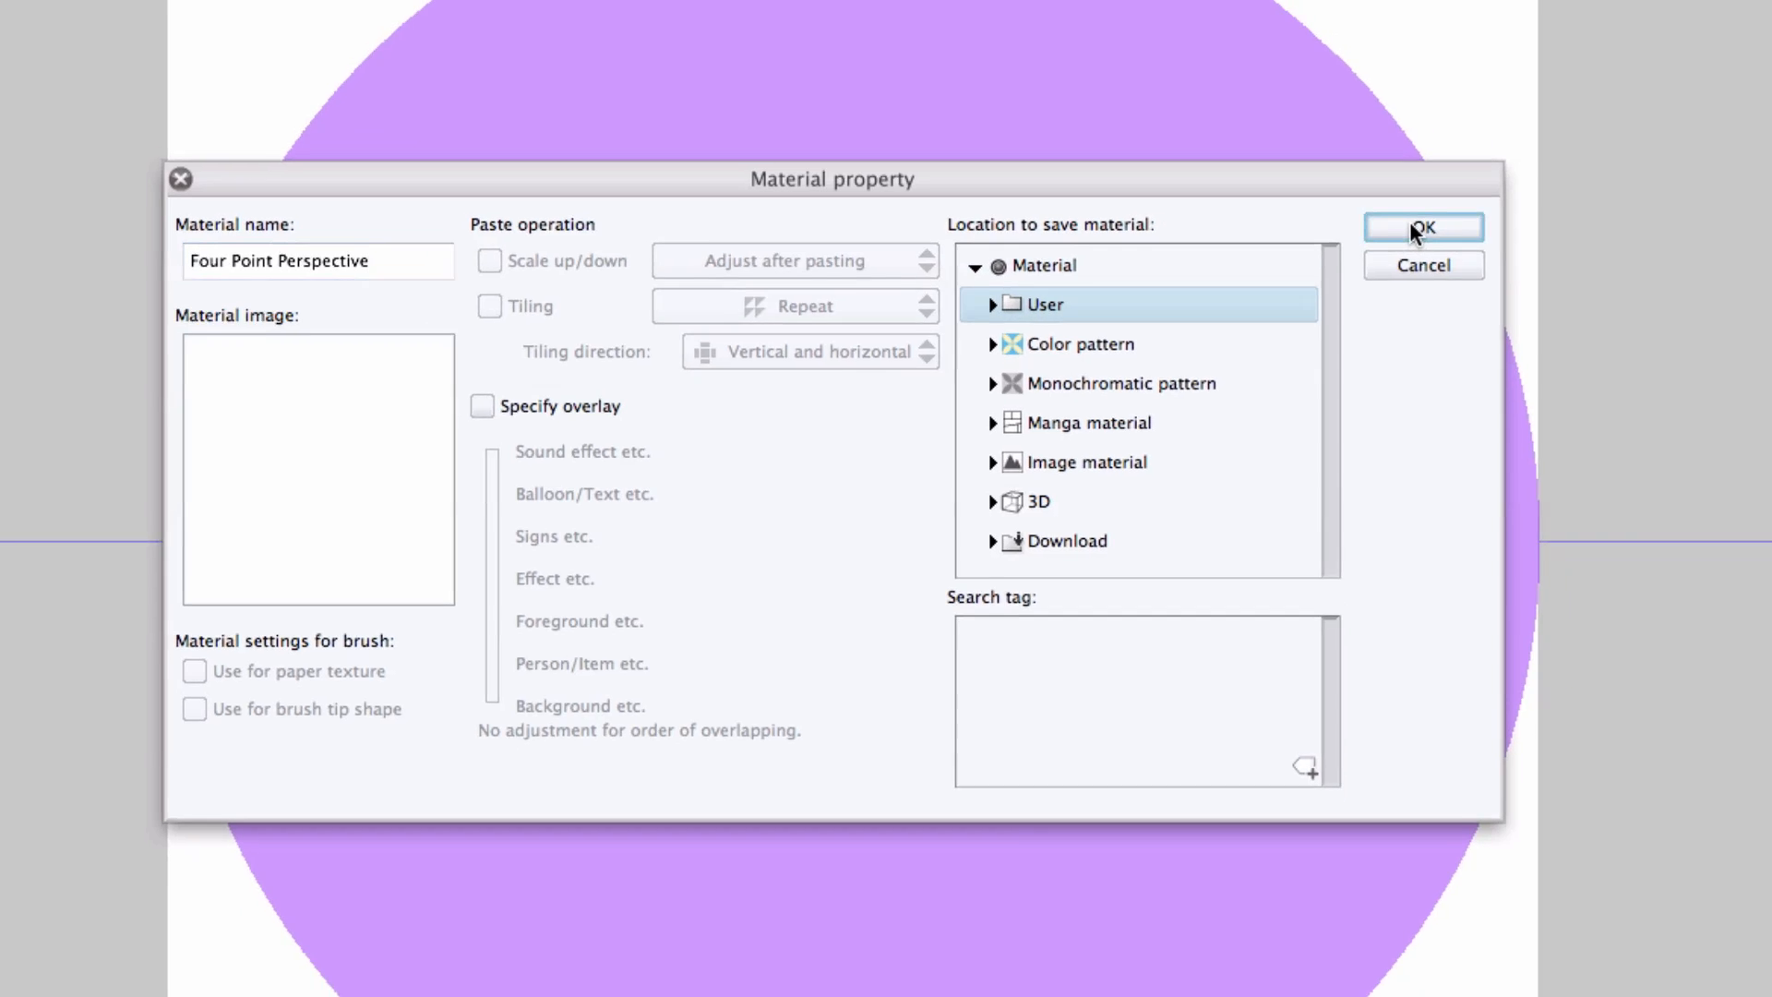
click(1417, 229)
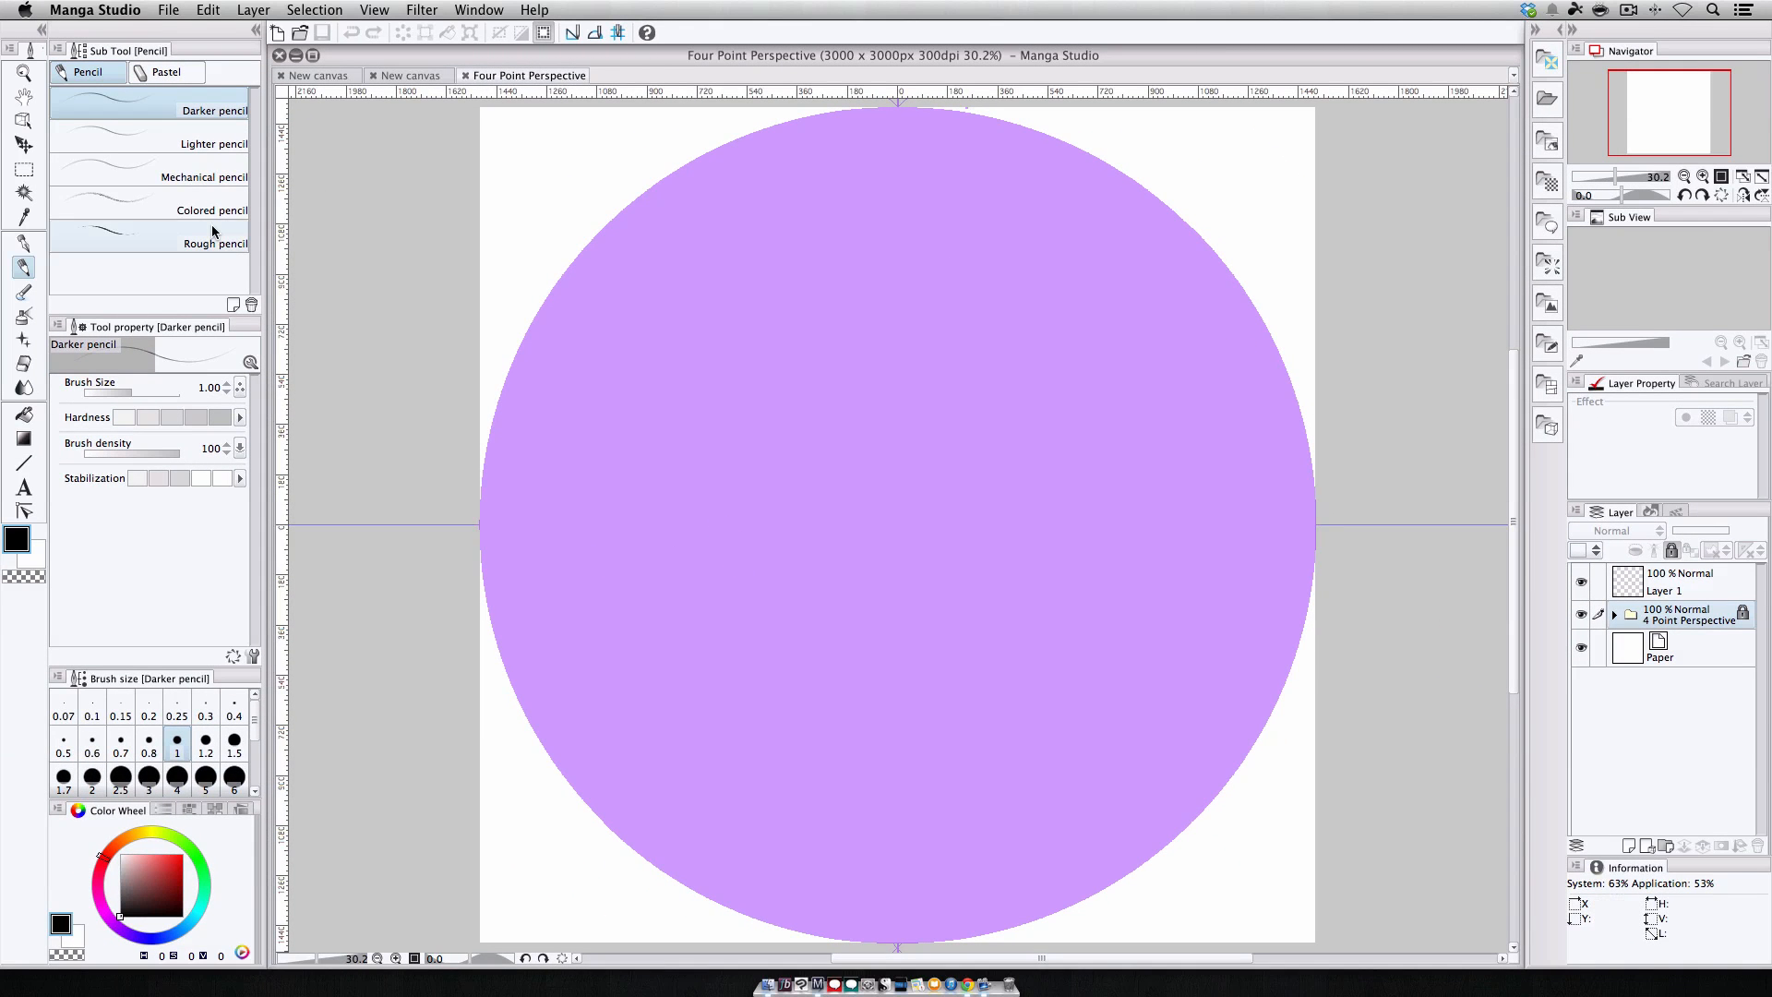
Start a new canvas with manga draft settings turned off and the unit set to px.
click(181, 11)
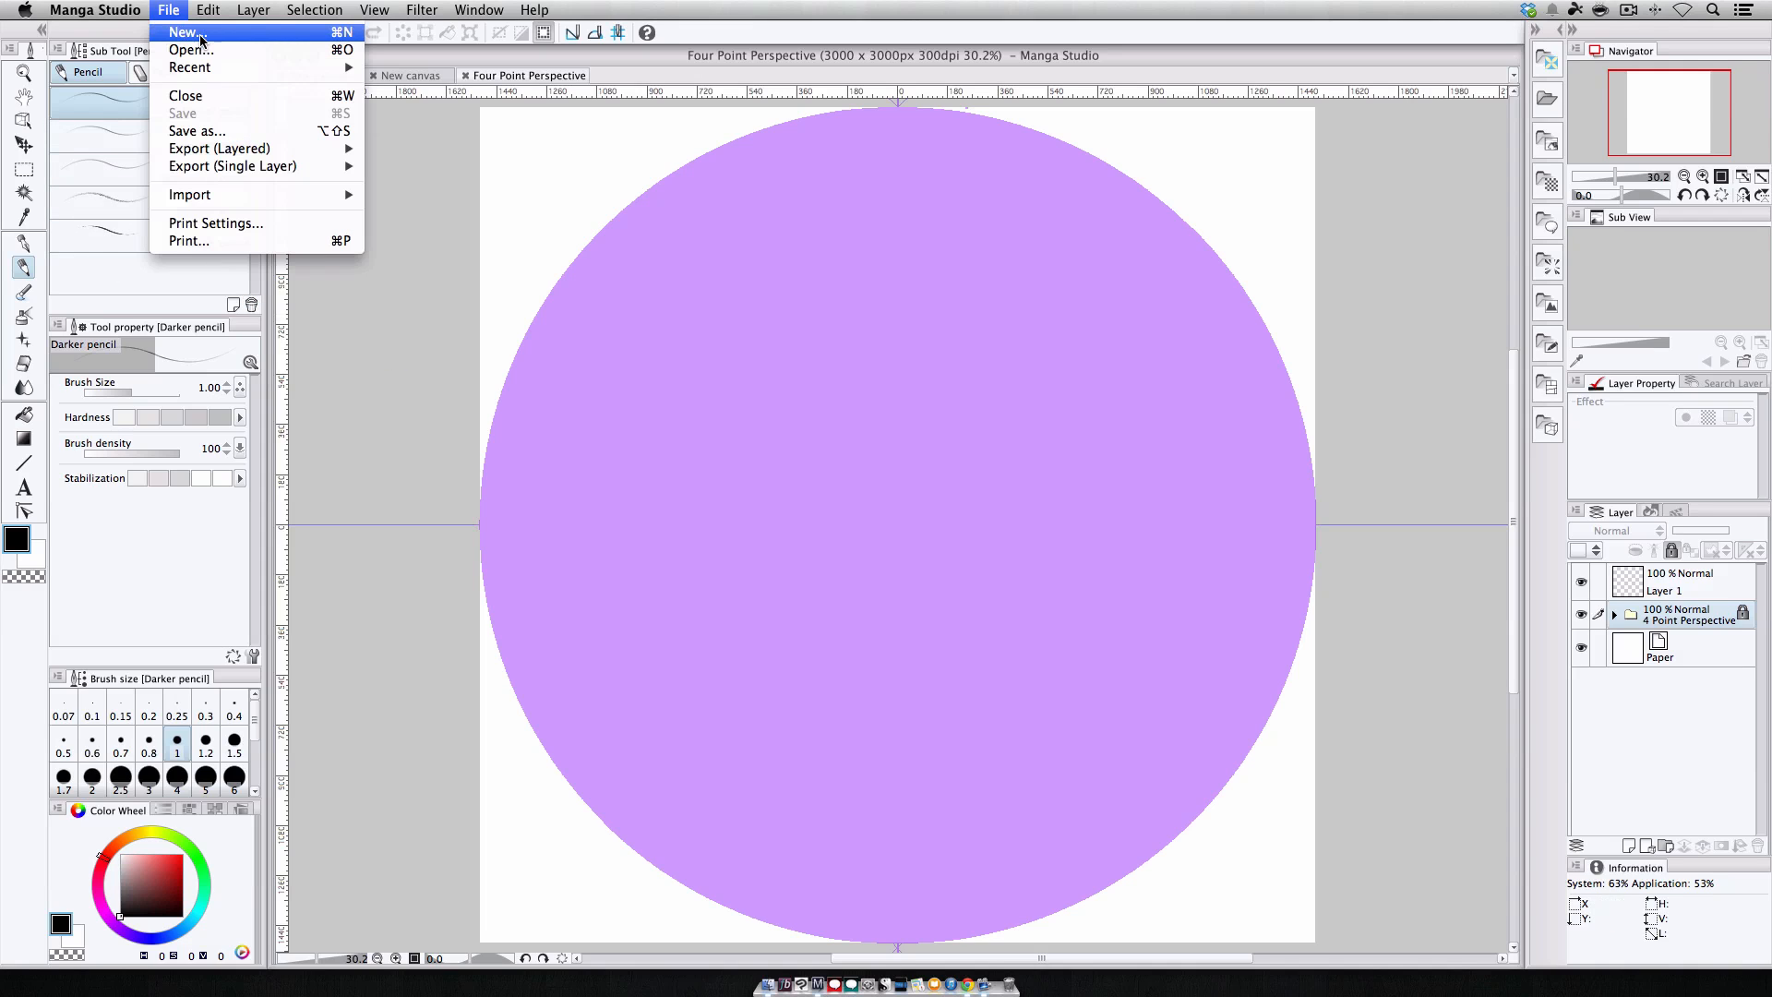
click(211, 35)
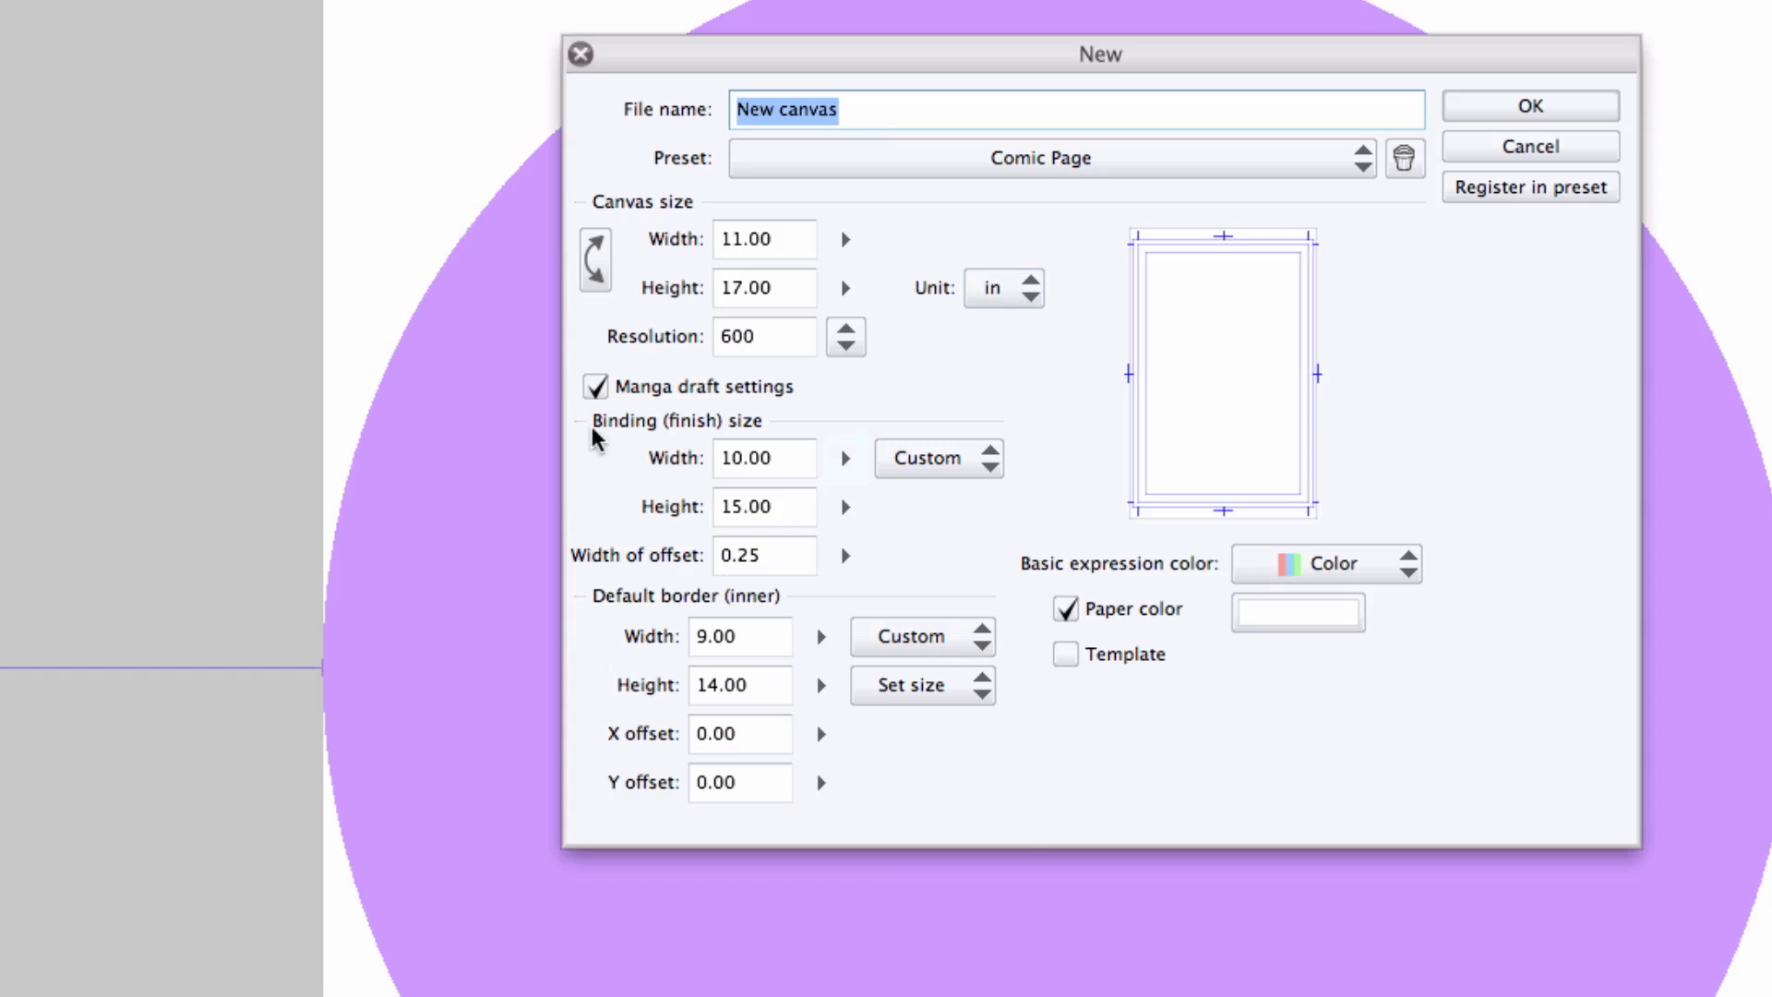
click(262, 774)
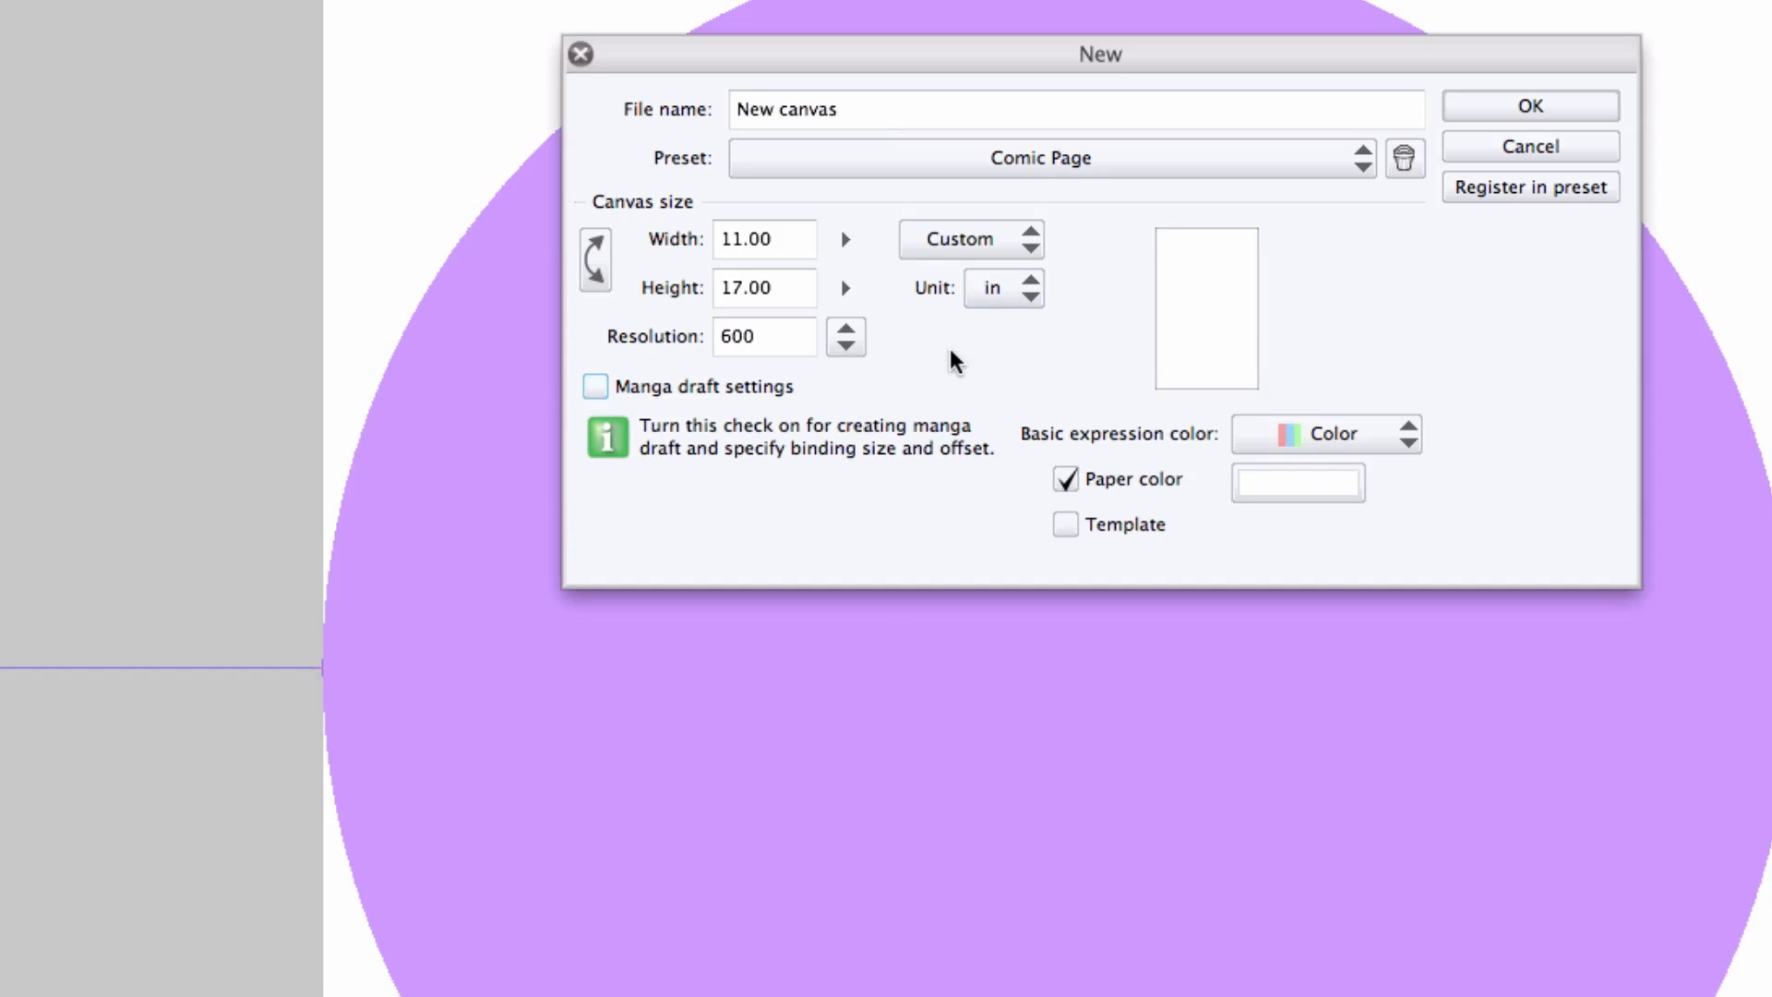
click(1015, 289)
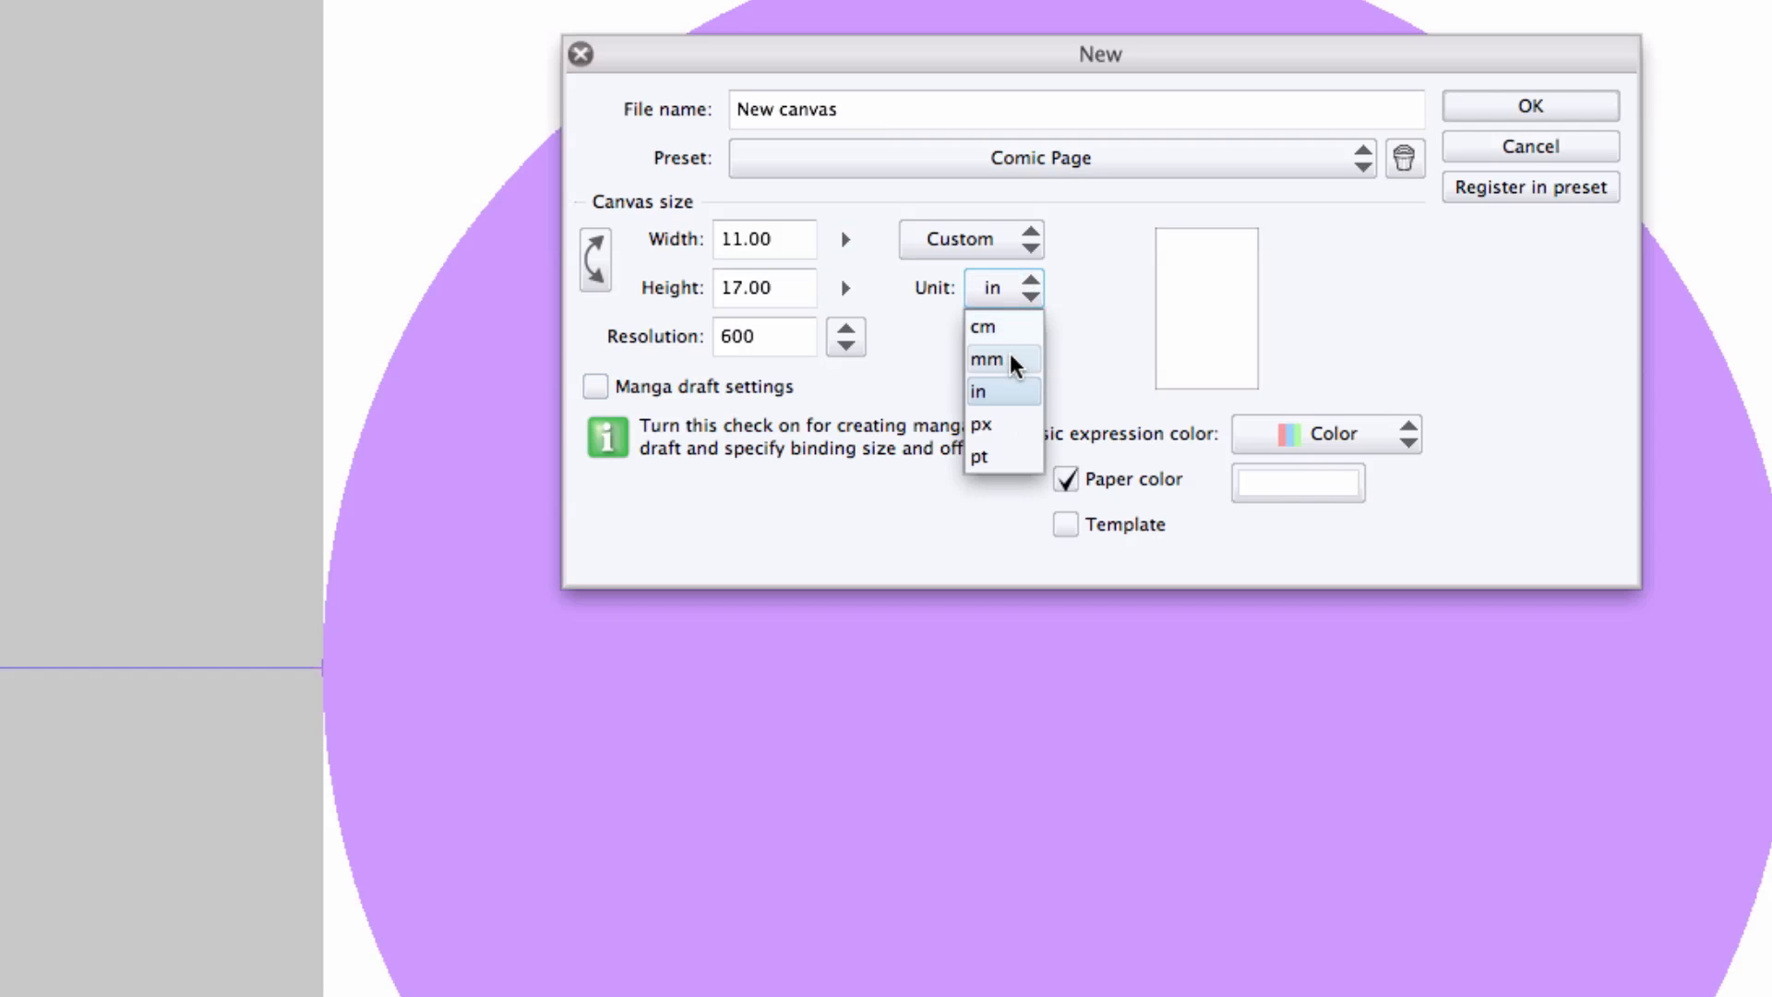
click(1009, 425)
Set the canvas width and height to 3000 px and the resolution to 300.
drag(802, 241, 520, 289)
text(3000)
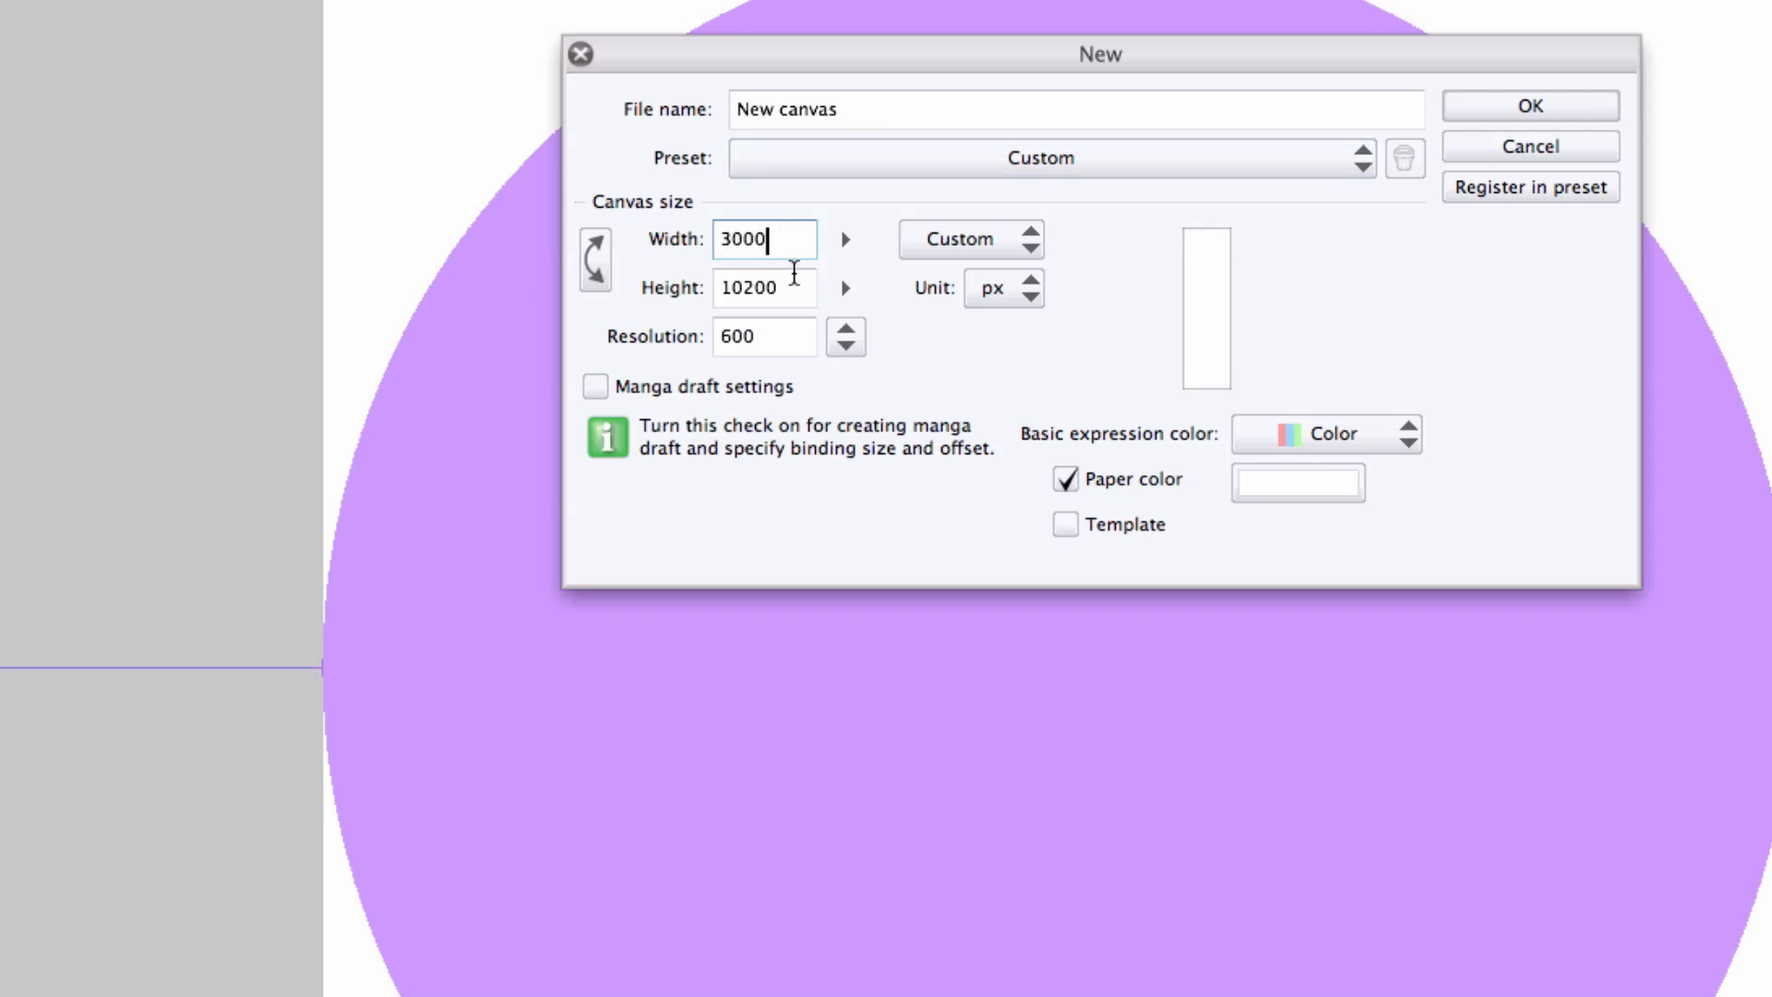
drag(793, 273, 446, 317)
text(3000)
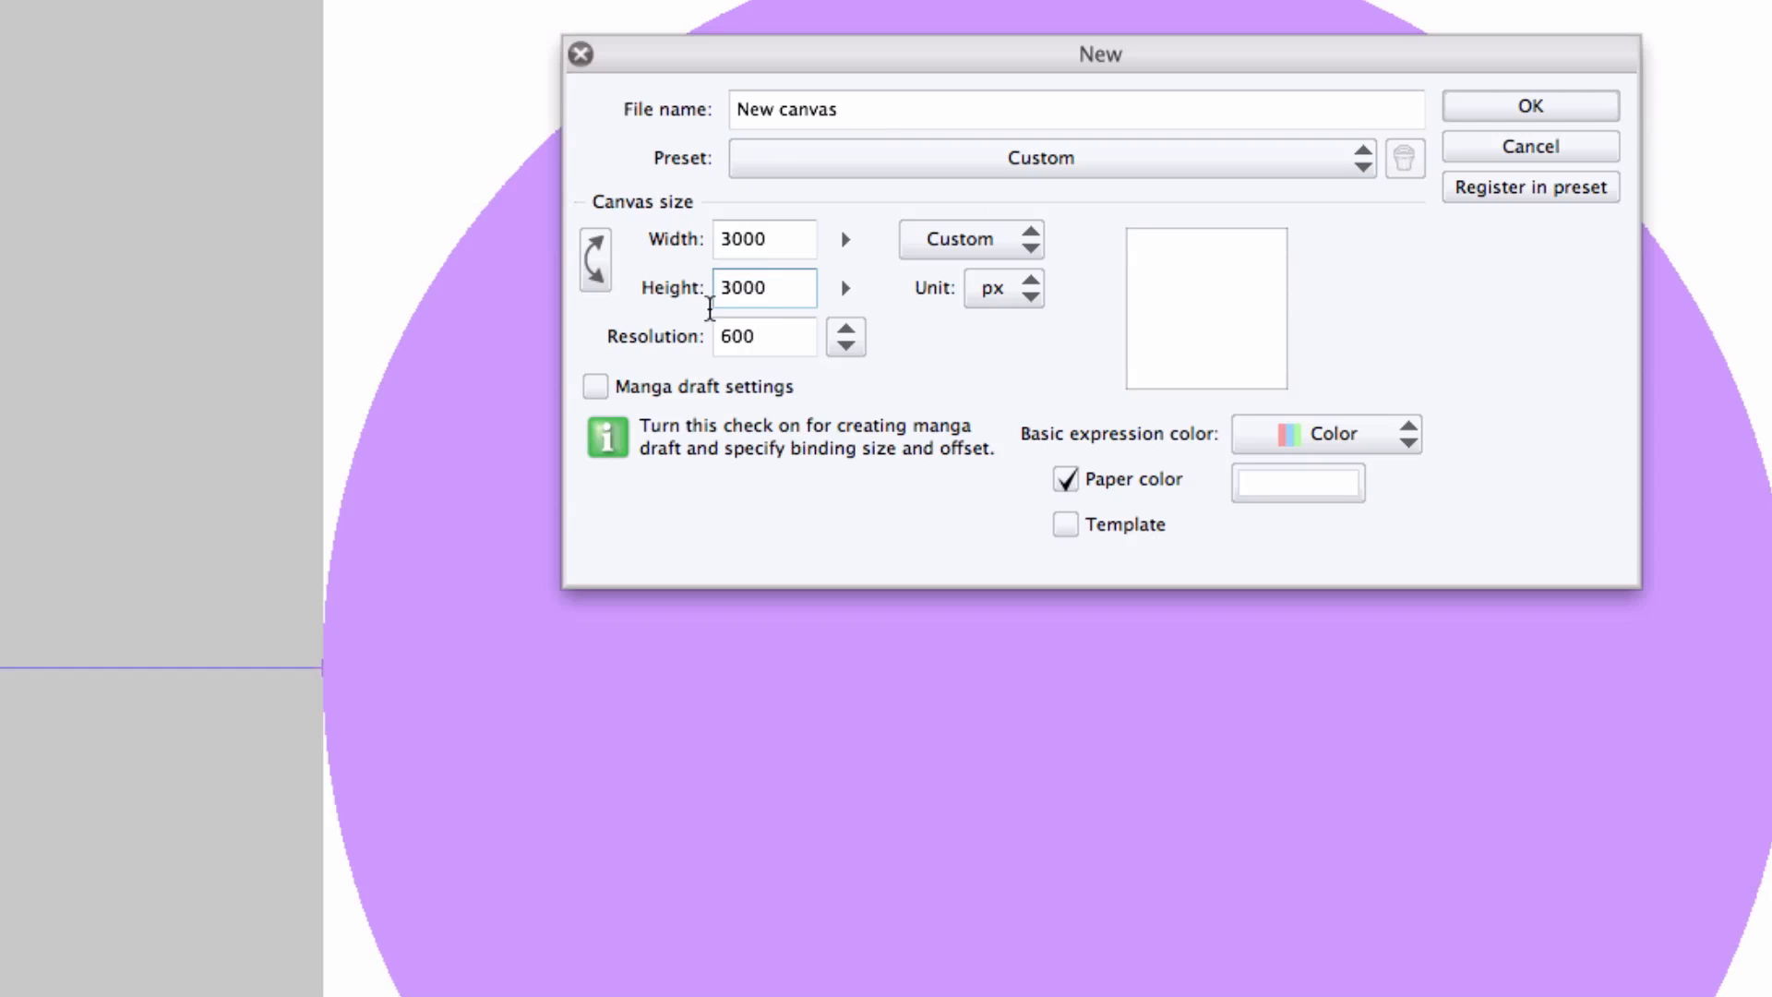
key(Tab)
text(300)
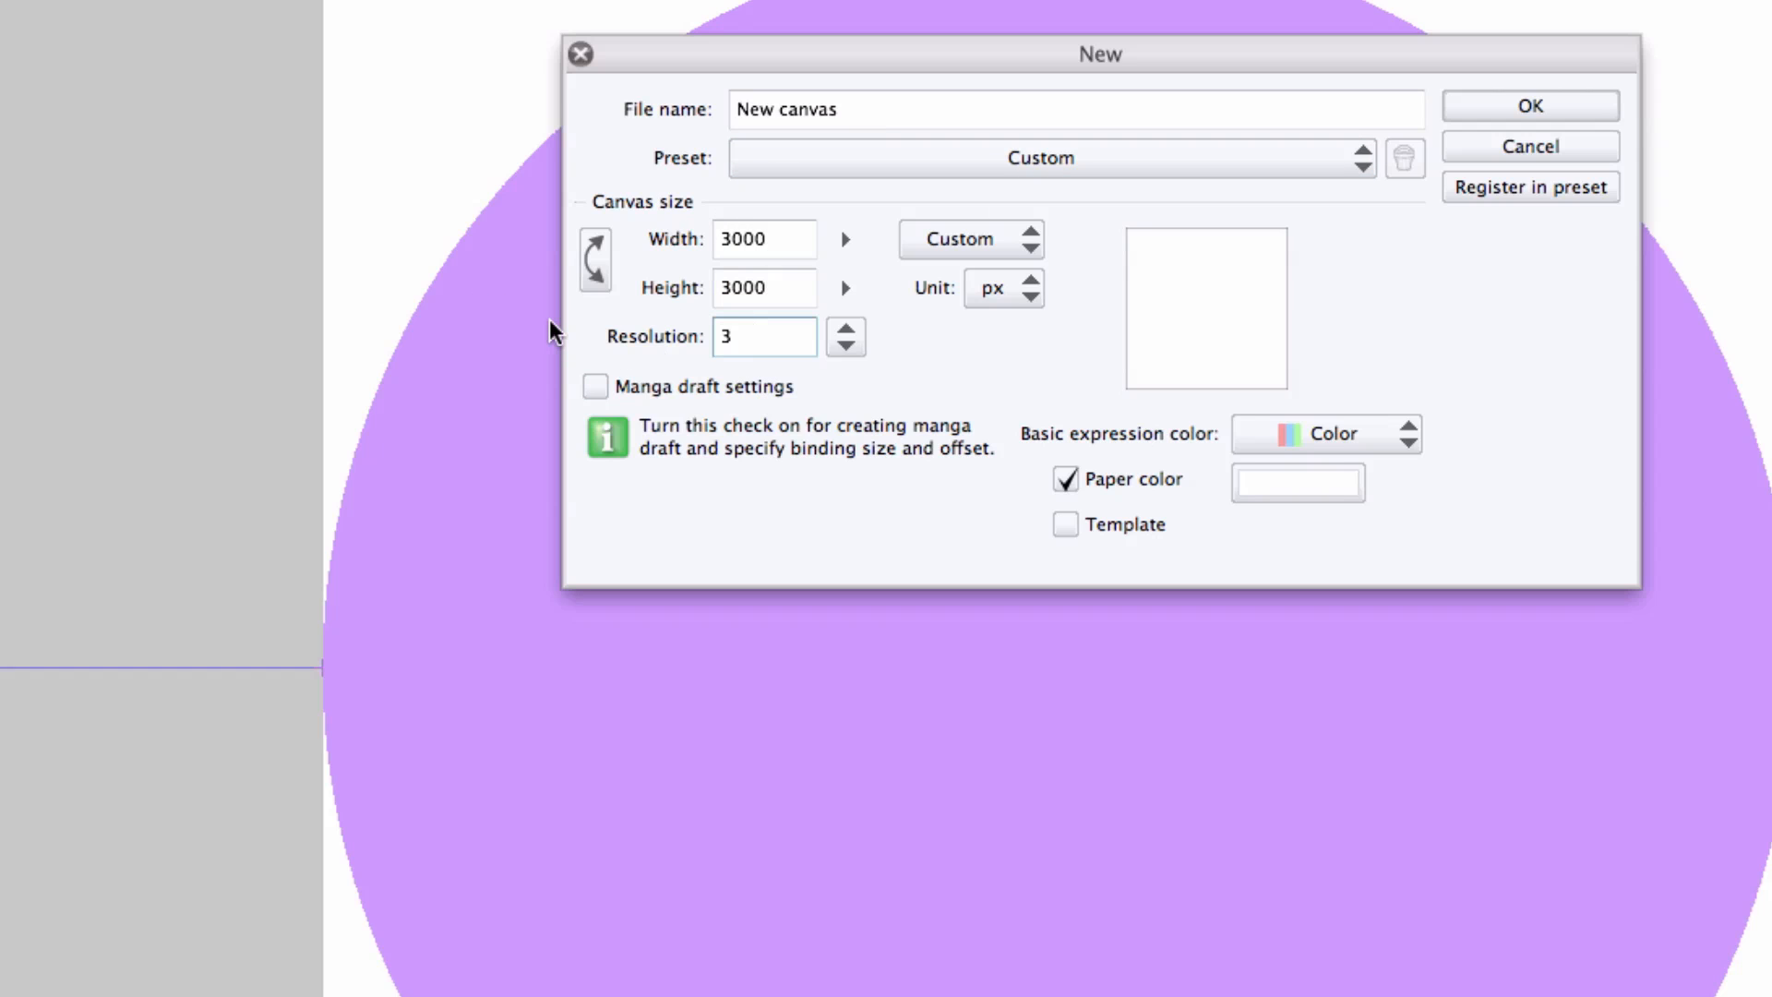
Enable Template and pick the Four Point Perspective layer template for the new canvas.
click(1066, 526)
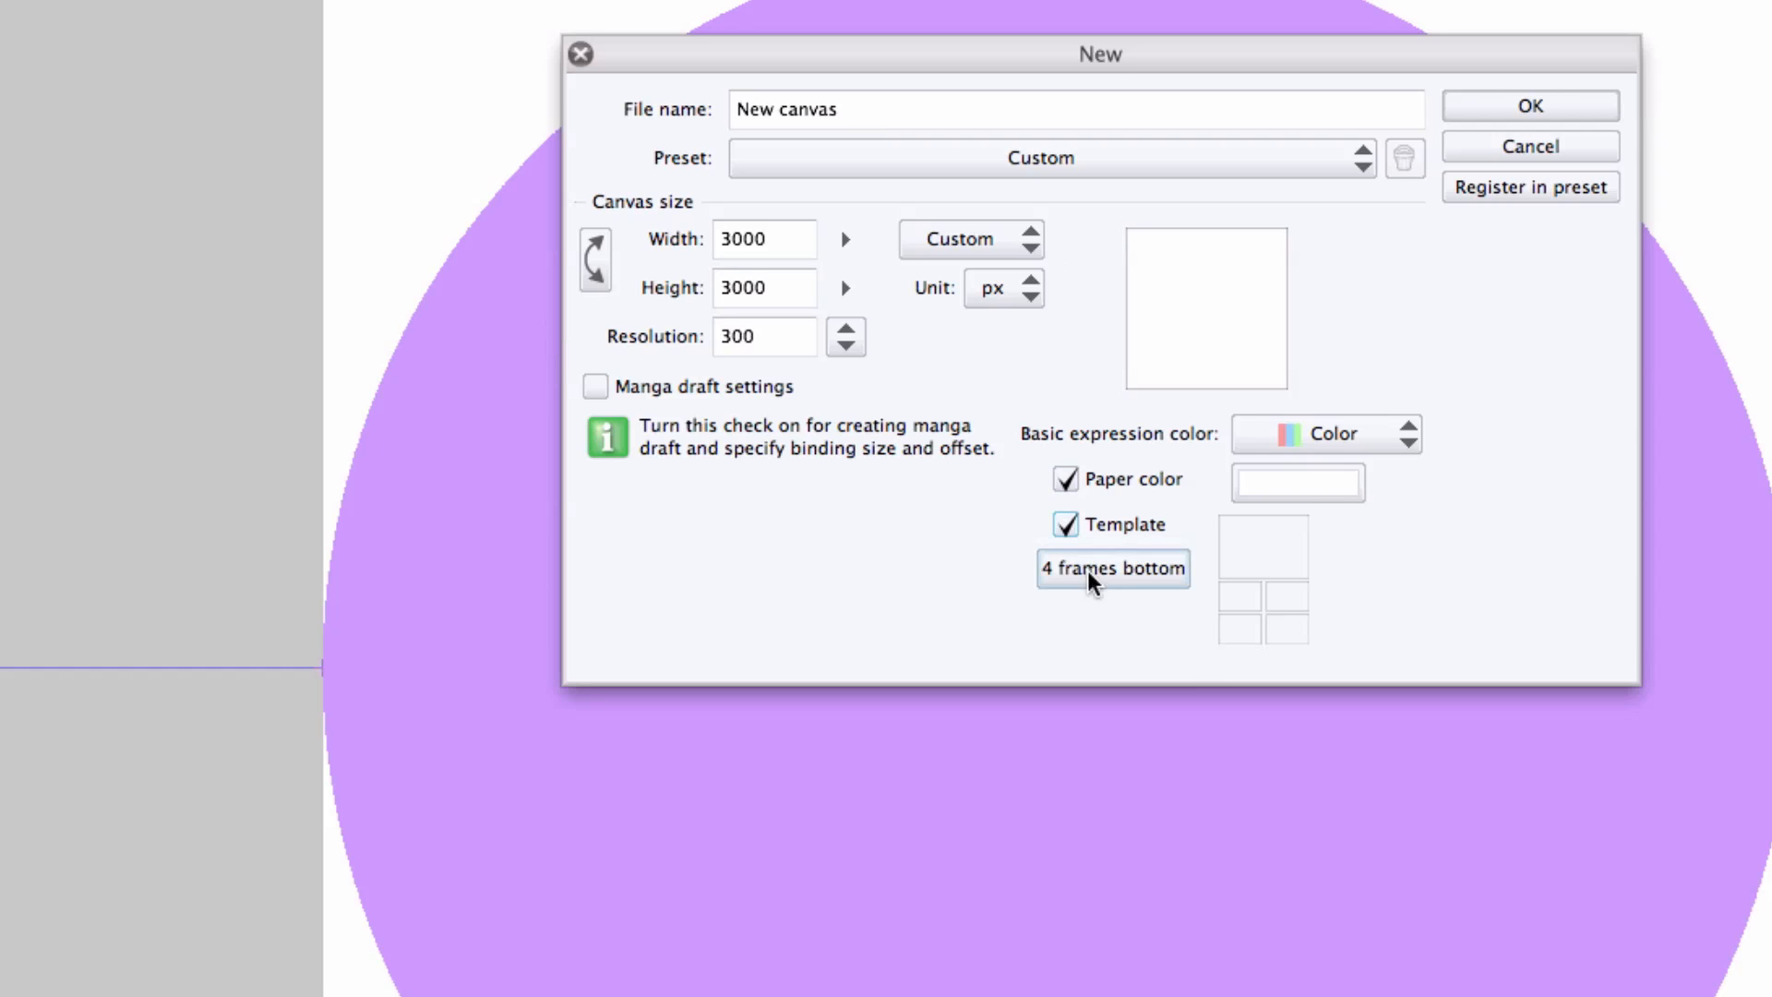
click(1154, 571)
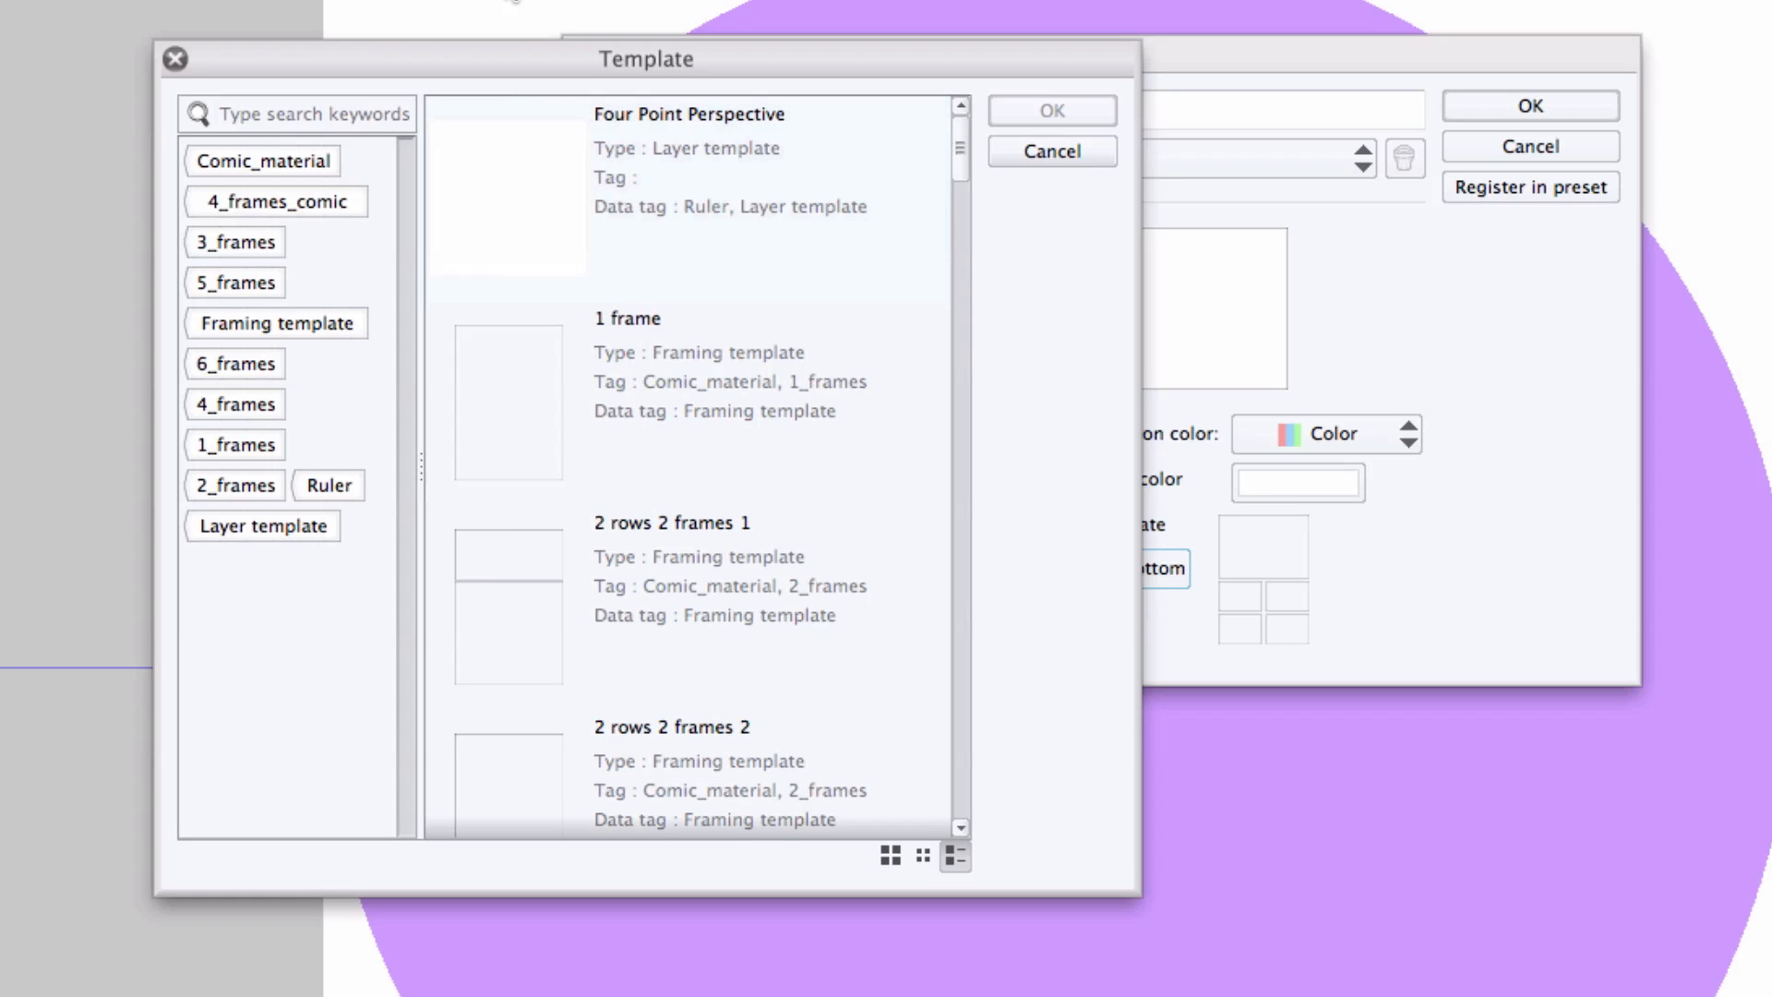
click(641, 242)
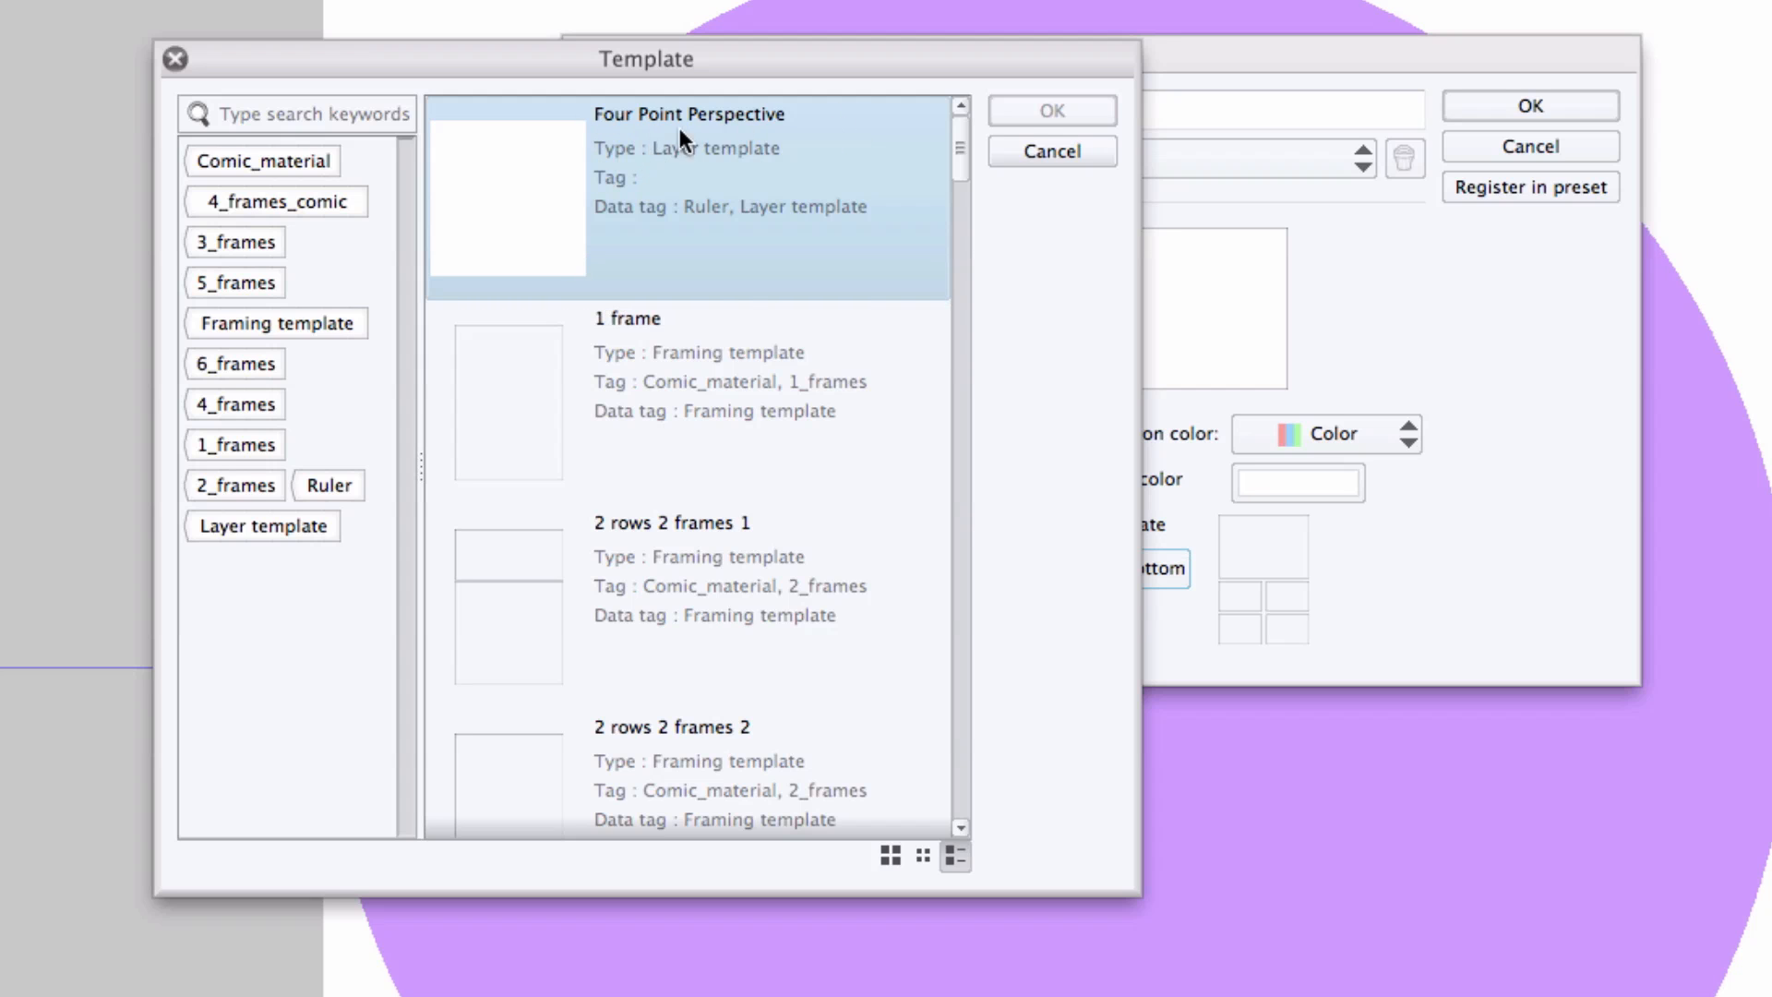
drag(960, 146, 943, 106)
click(497, 175)
click(1033, 119)
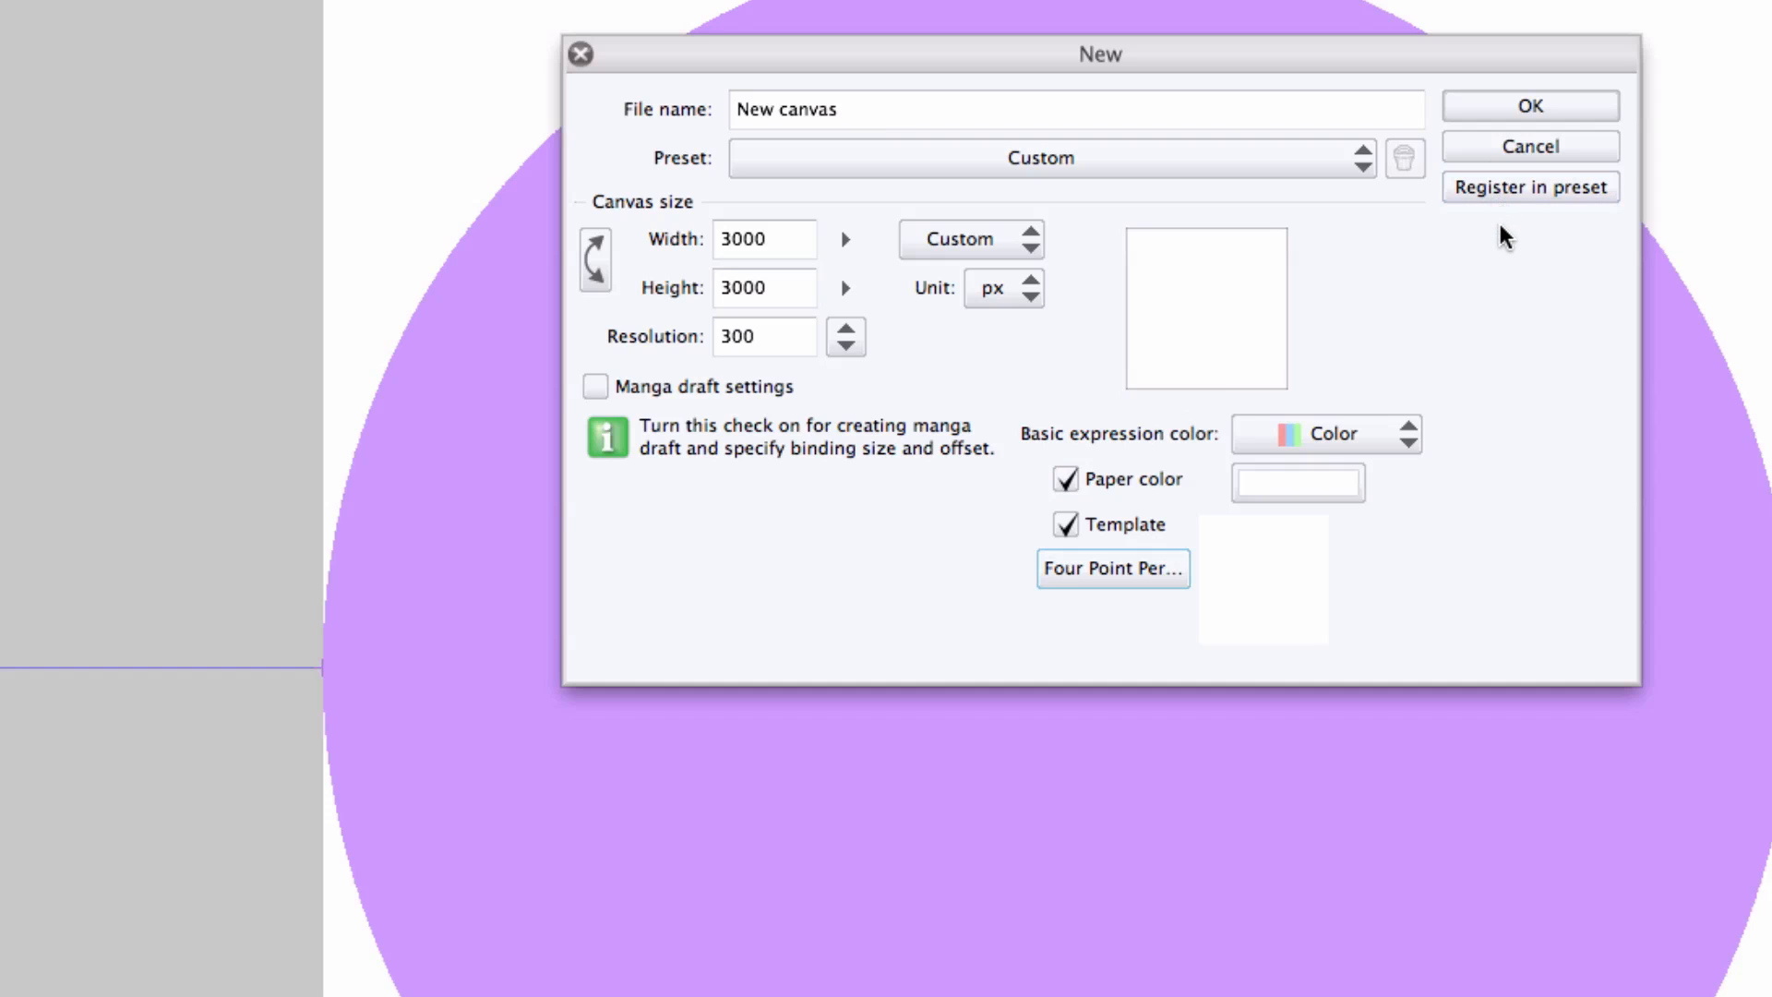
Register these settings as a preset named Four Point Perspective including Template, then create the canvas.
click(1531, 189)
text(Four P)
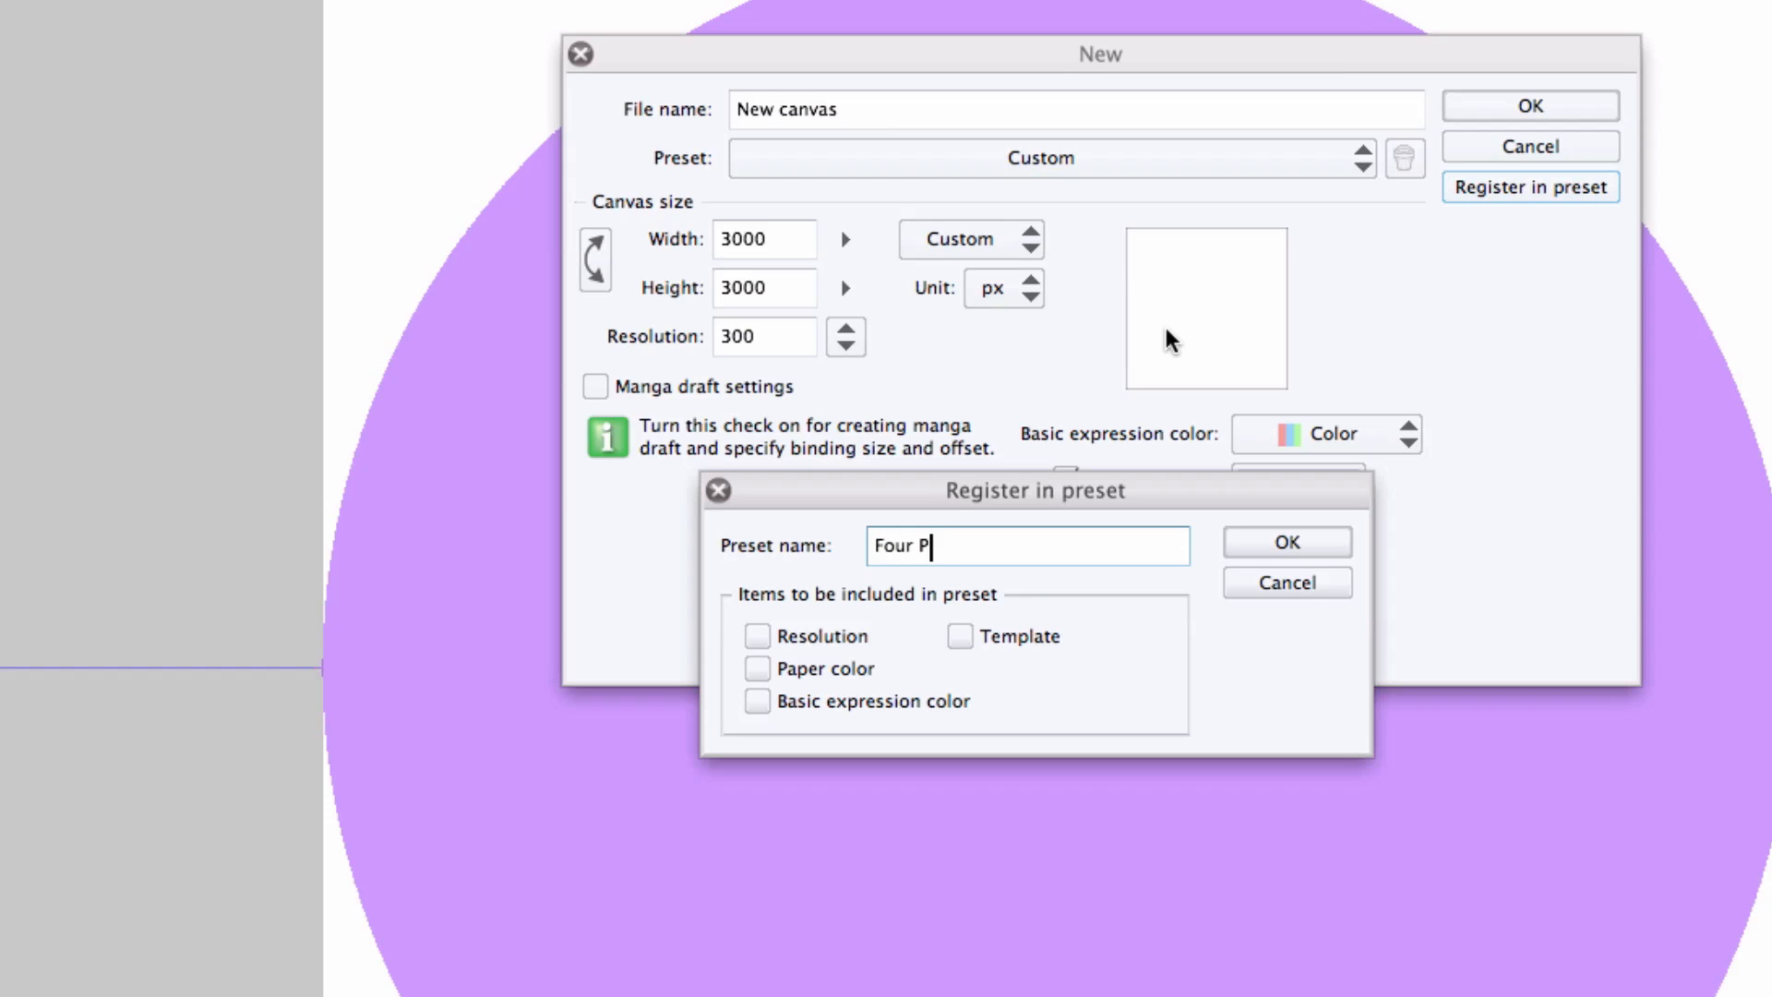
text(oint Perspective)
click(960, 636)
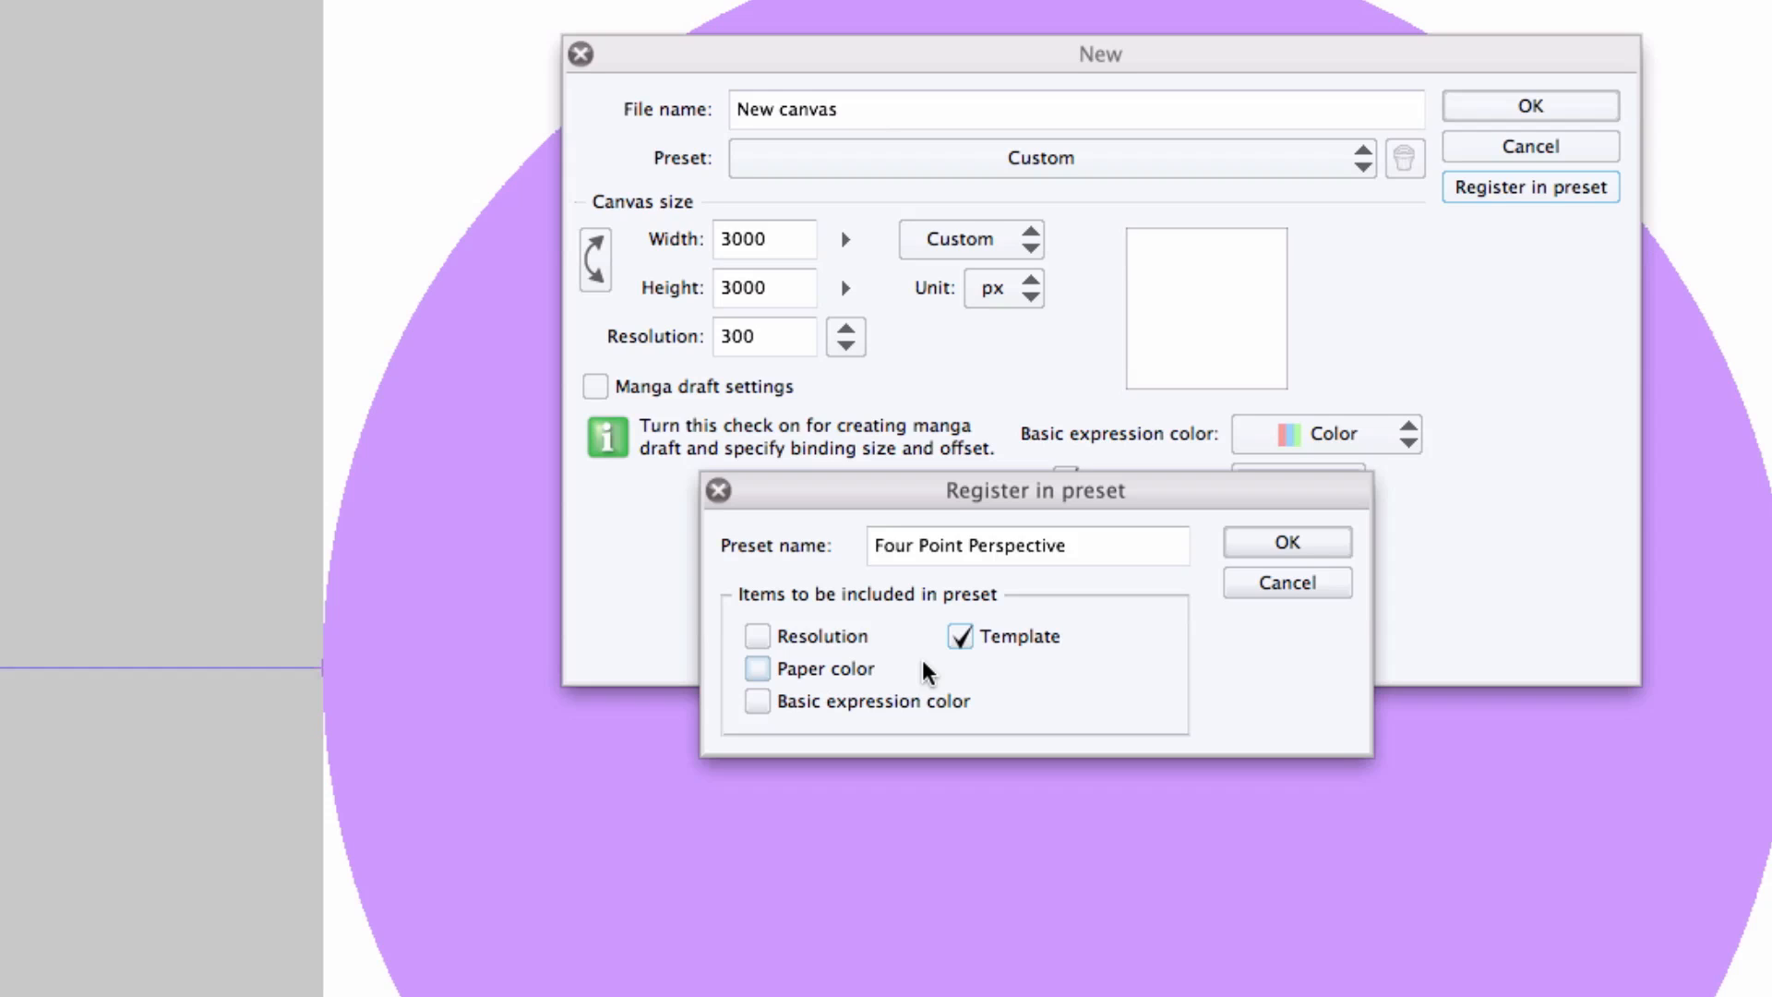
click(1297, 544)
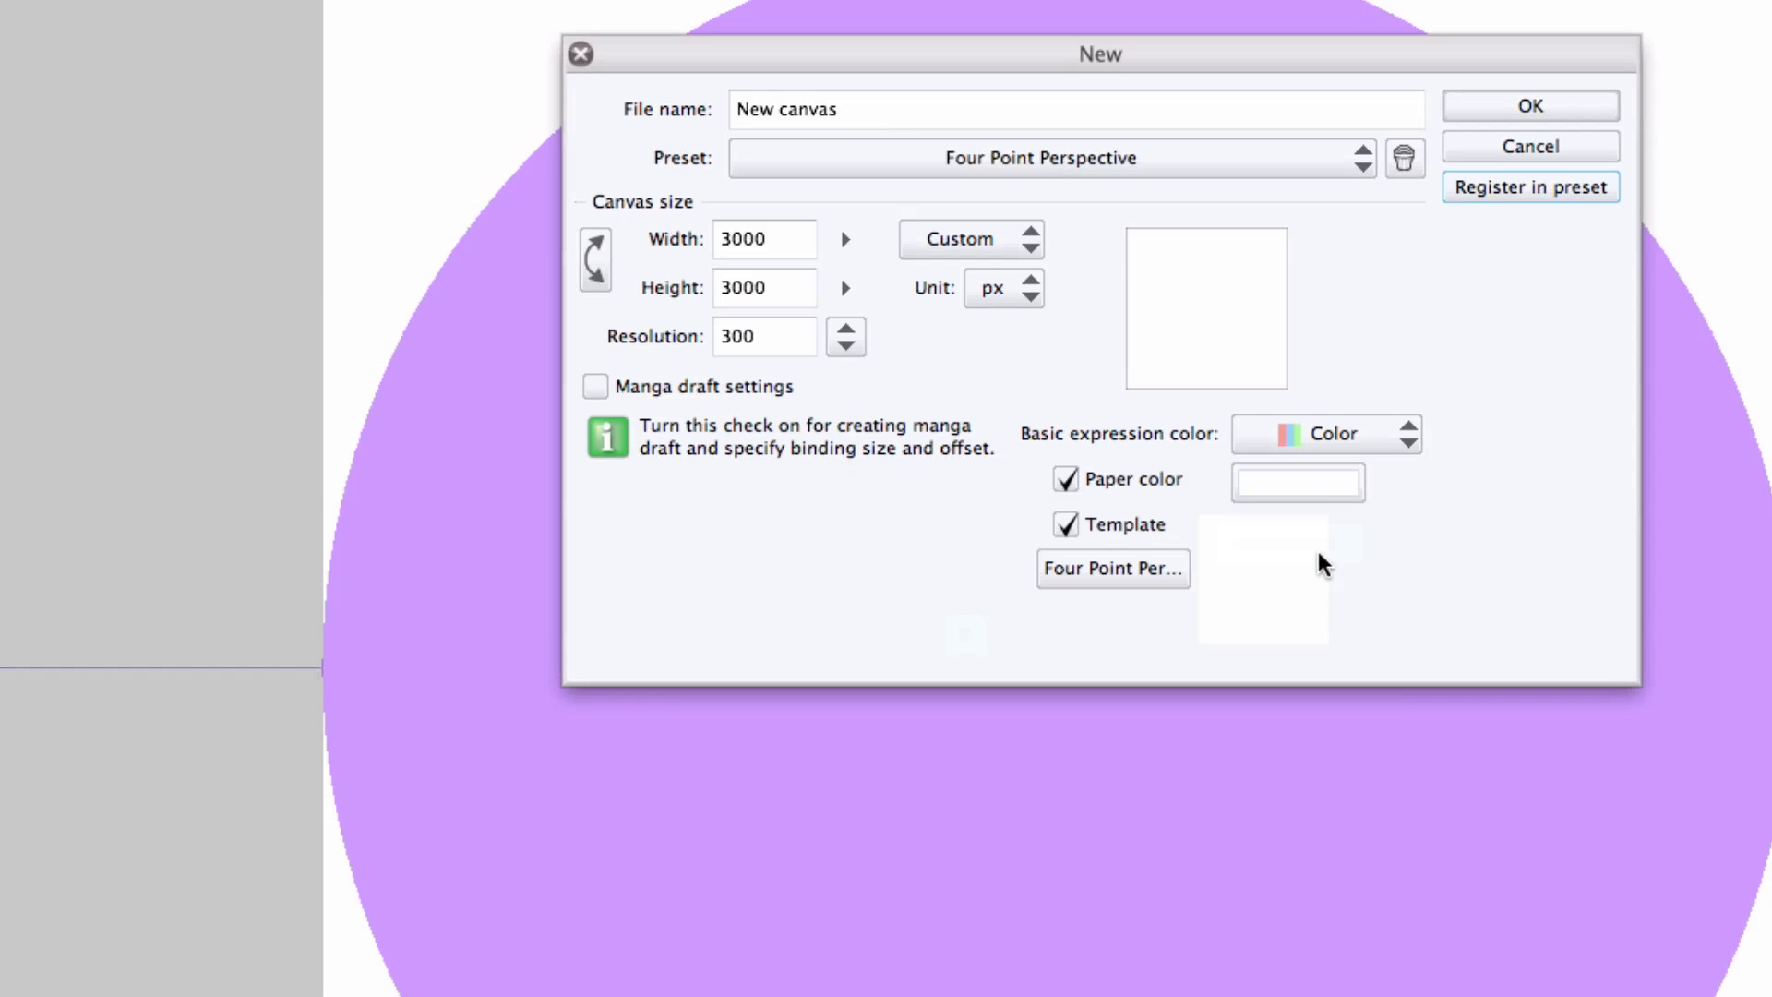
click(1539, 108)
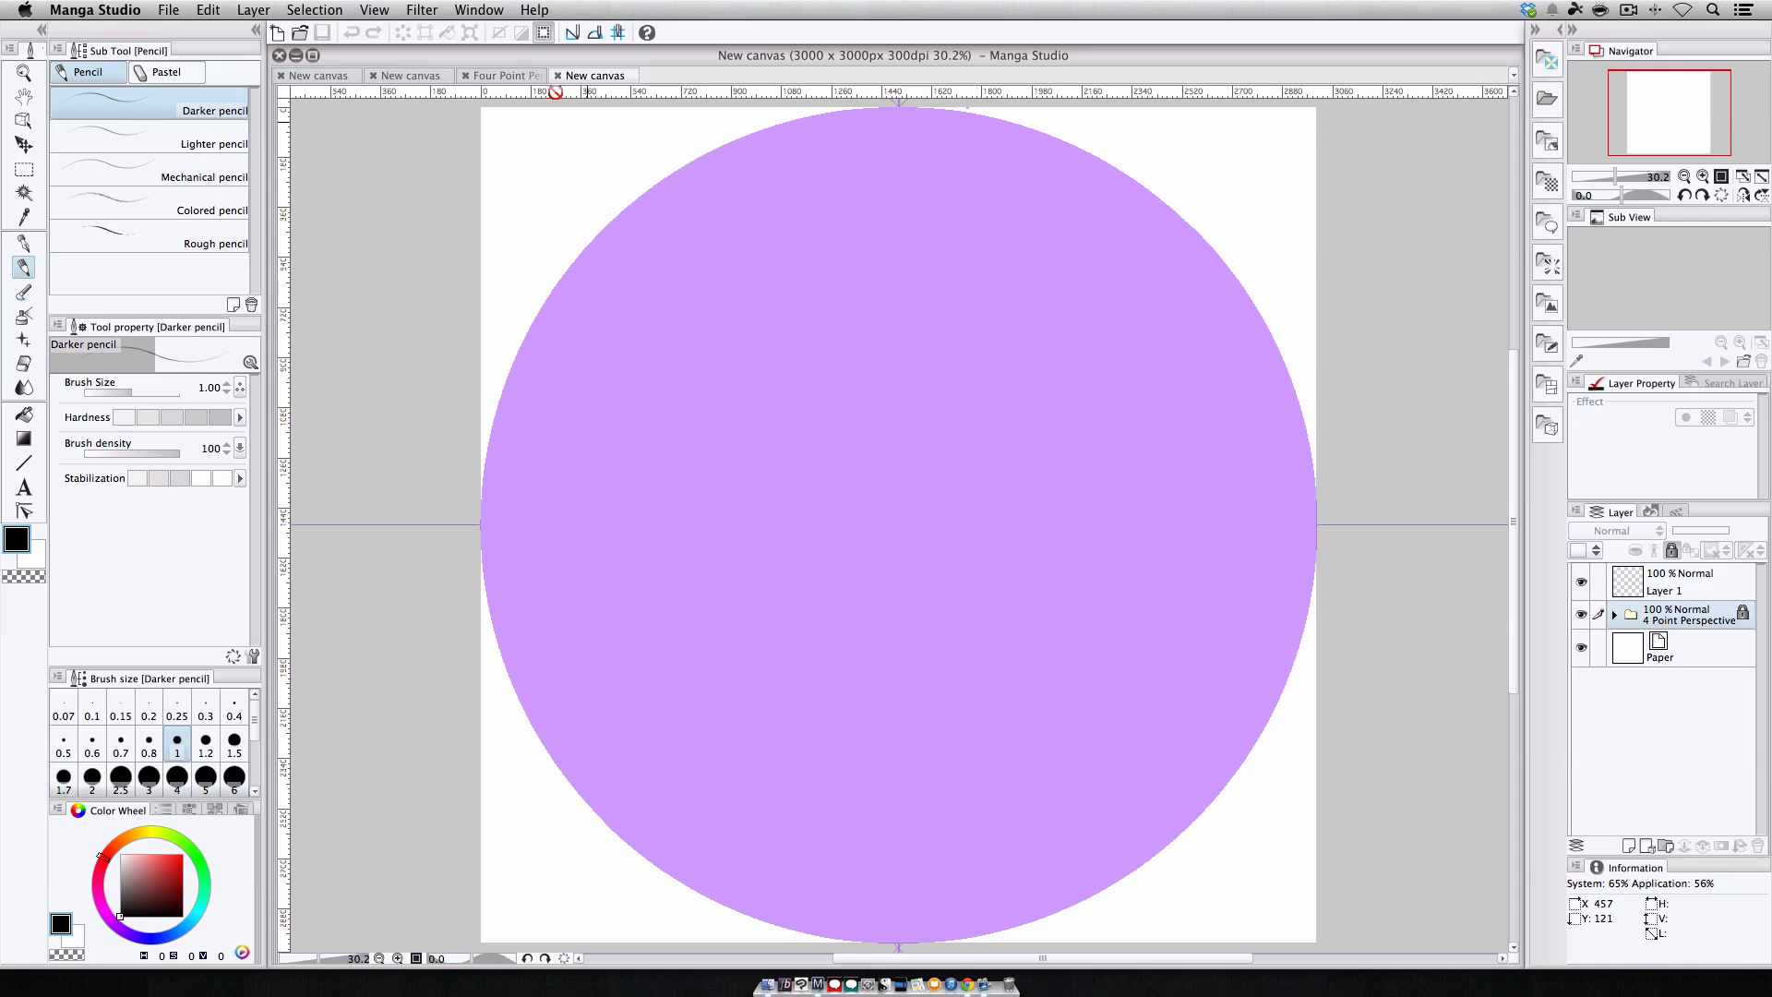
Switch to the comic page canvas and draw a rectangular selection across its top panel.
click(522, 76)
click(615, 76)
click(411, 76)
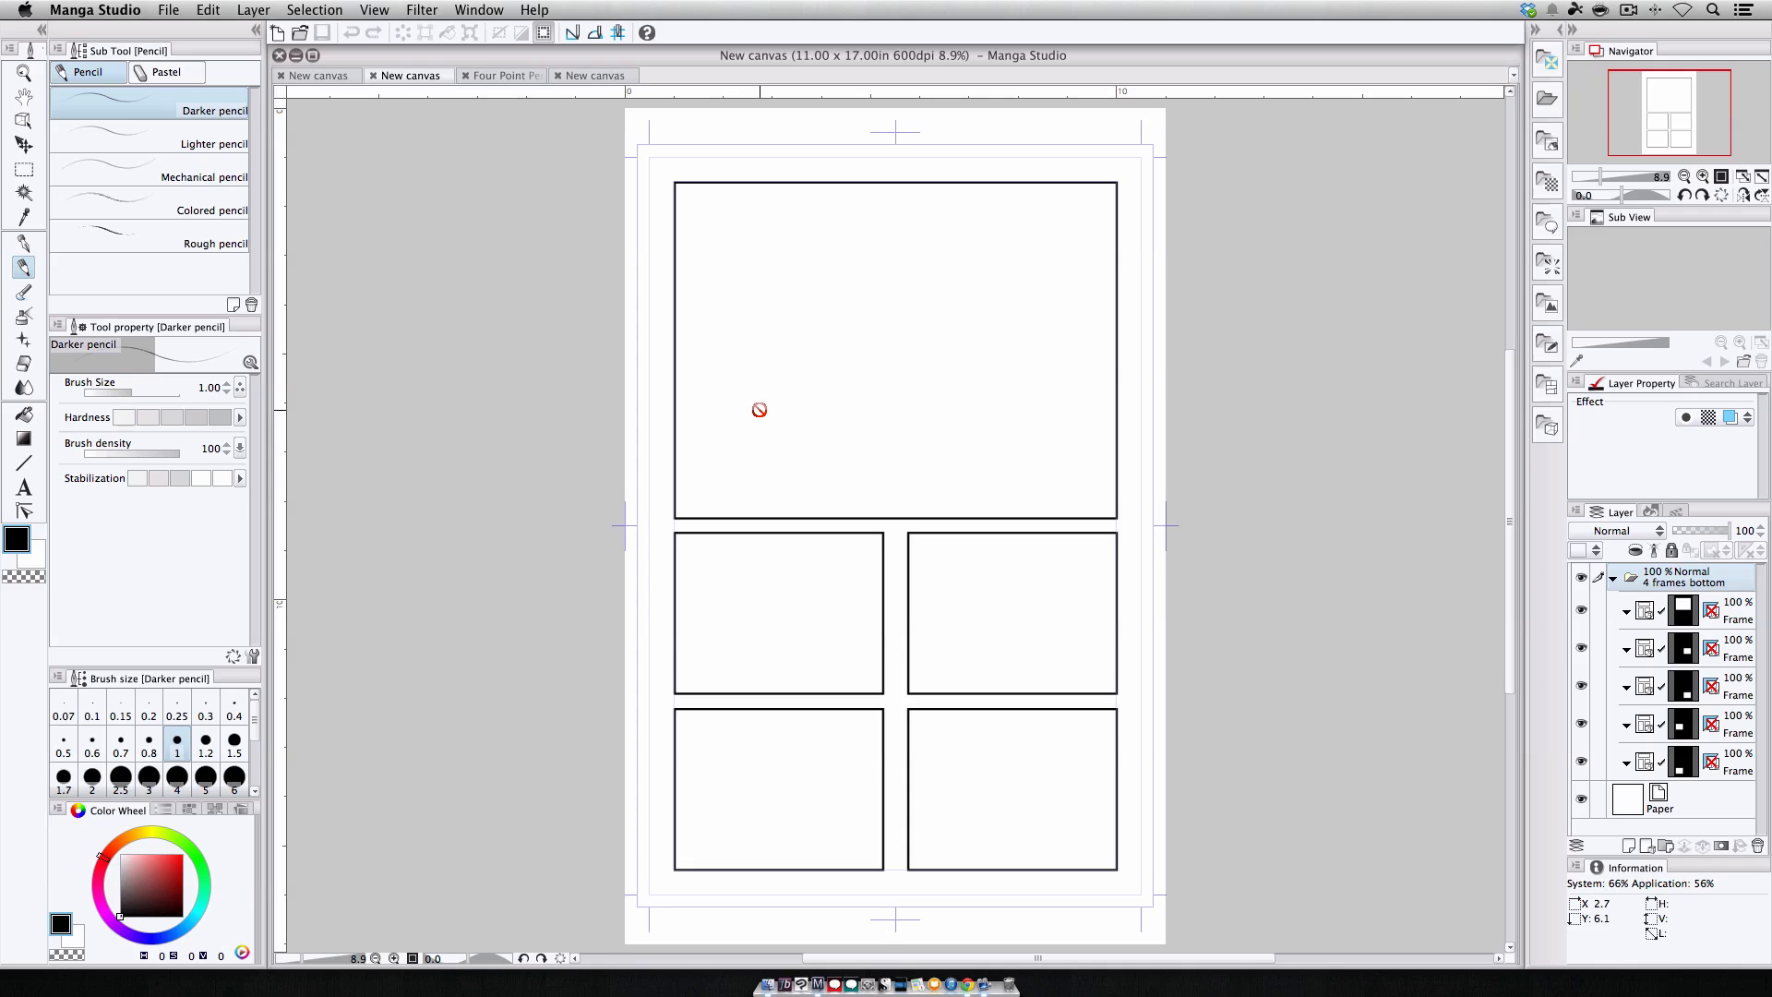
click(24, 169)
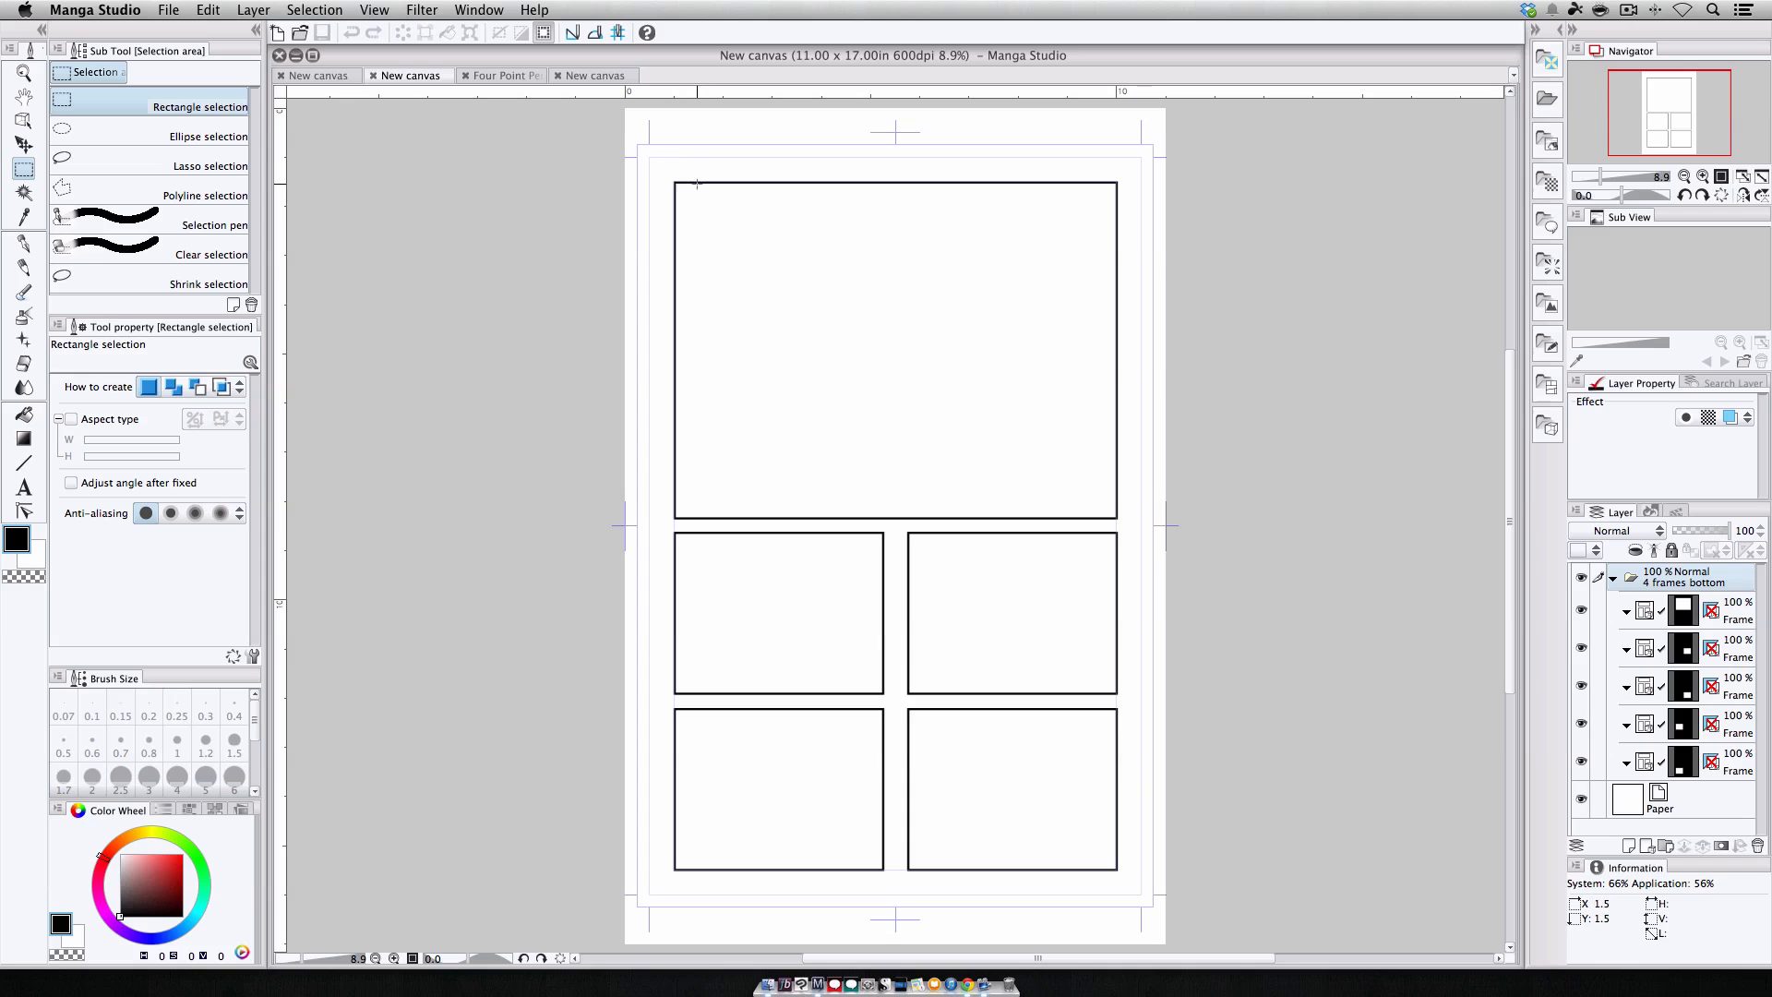
drag(698, 185, 1044, 524)
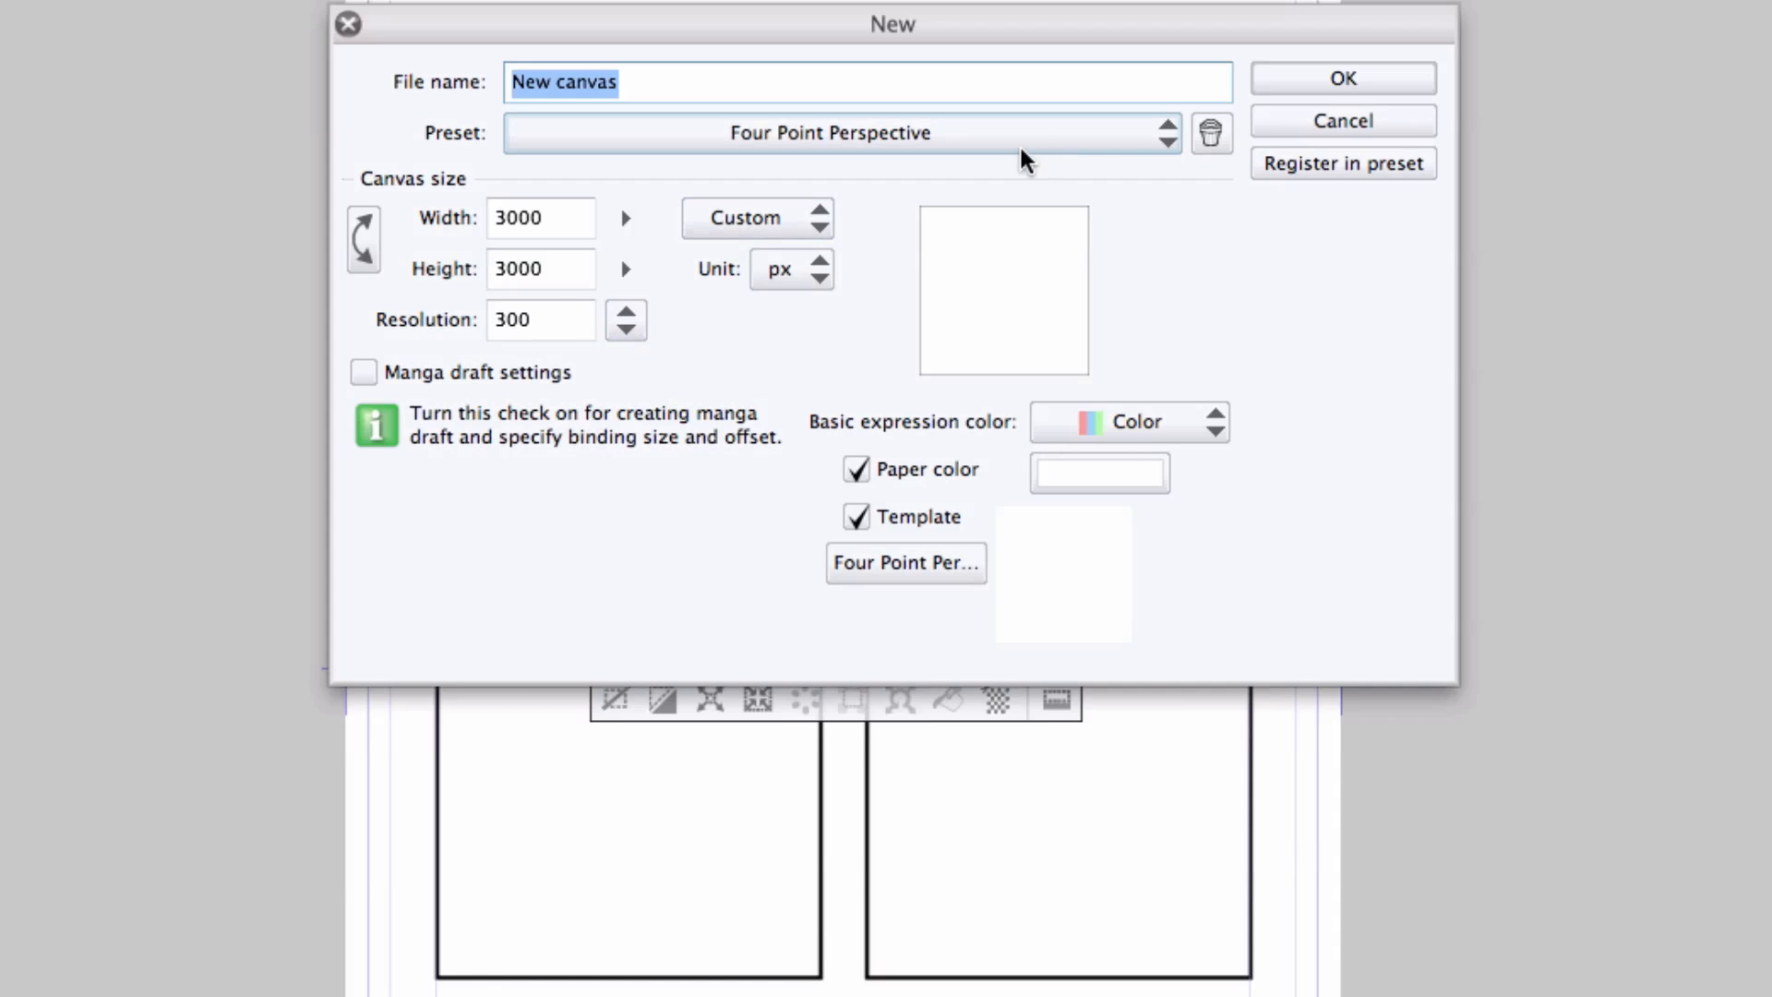
Create another new canvas using the Four Point Perspective preset.
click(1022, 152)
click(817, 845)
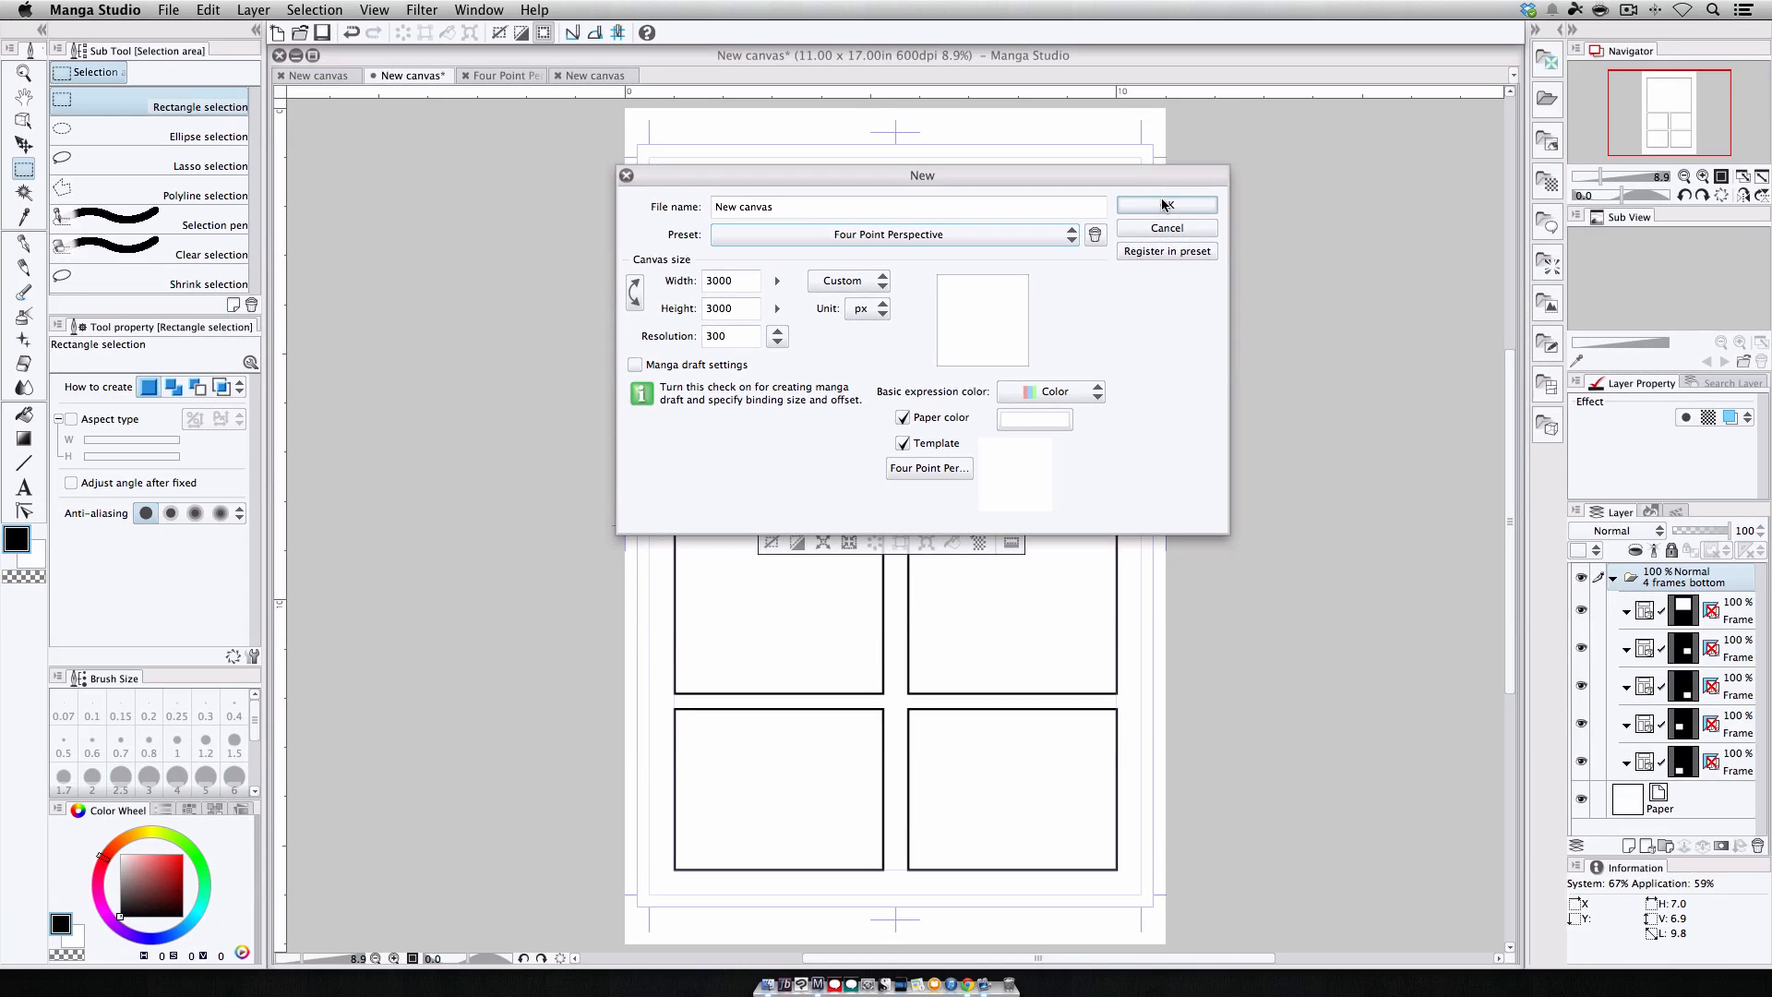
click(1344, 77)
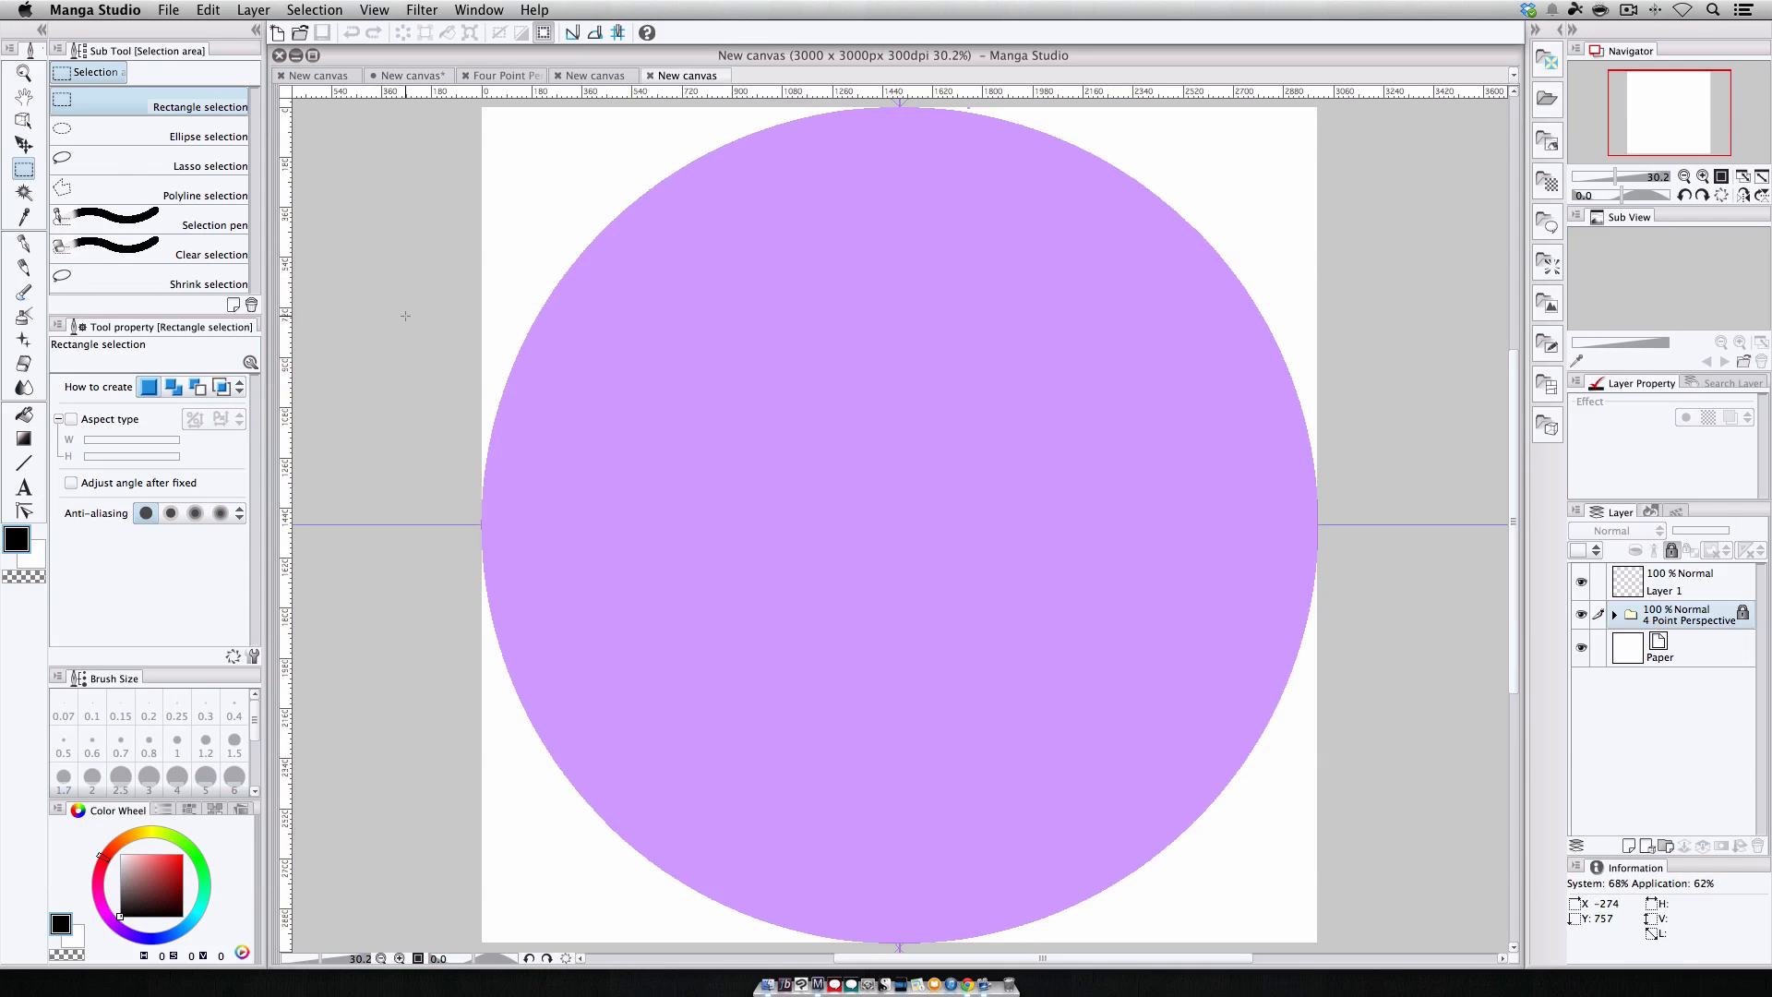
Open Change Image Resolution and set its unit to in.
click(208, 10)
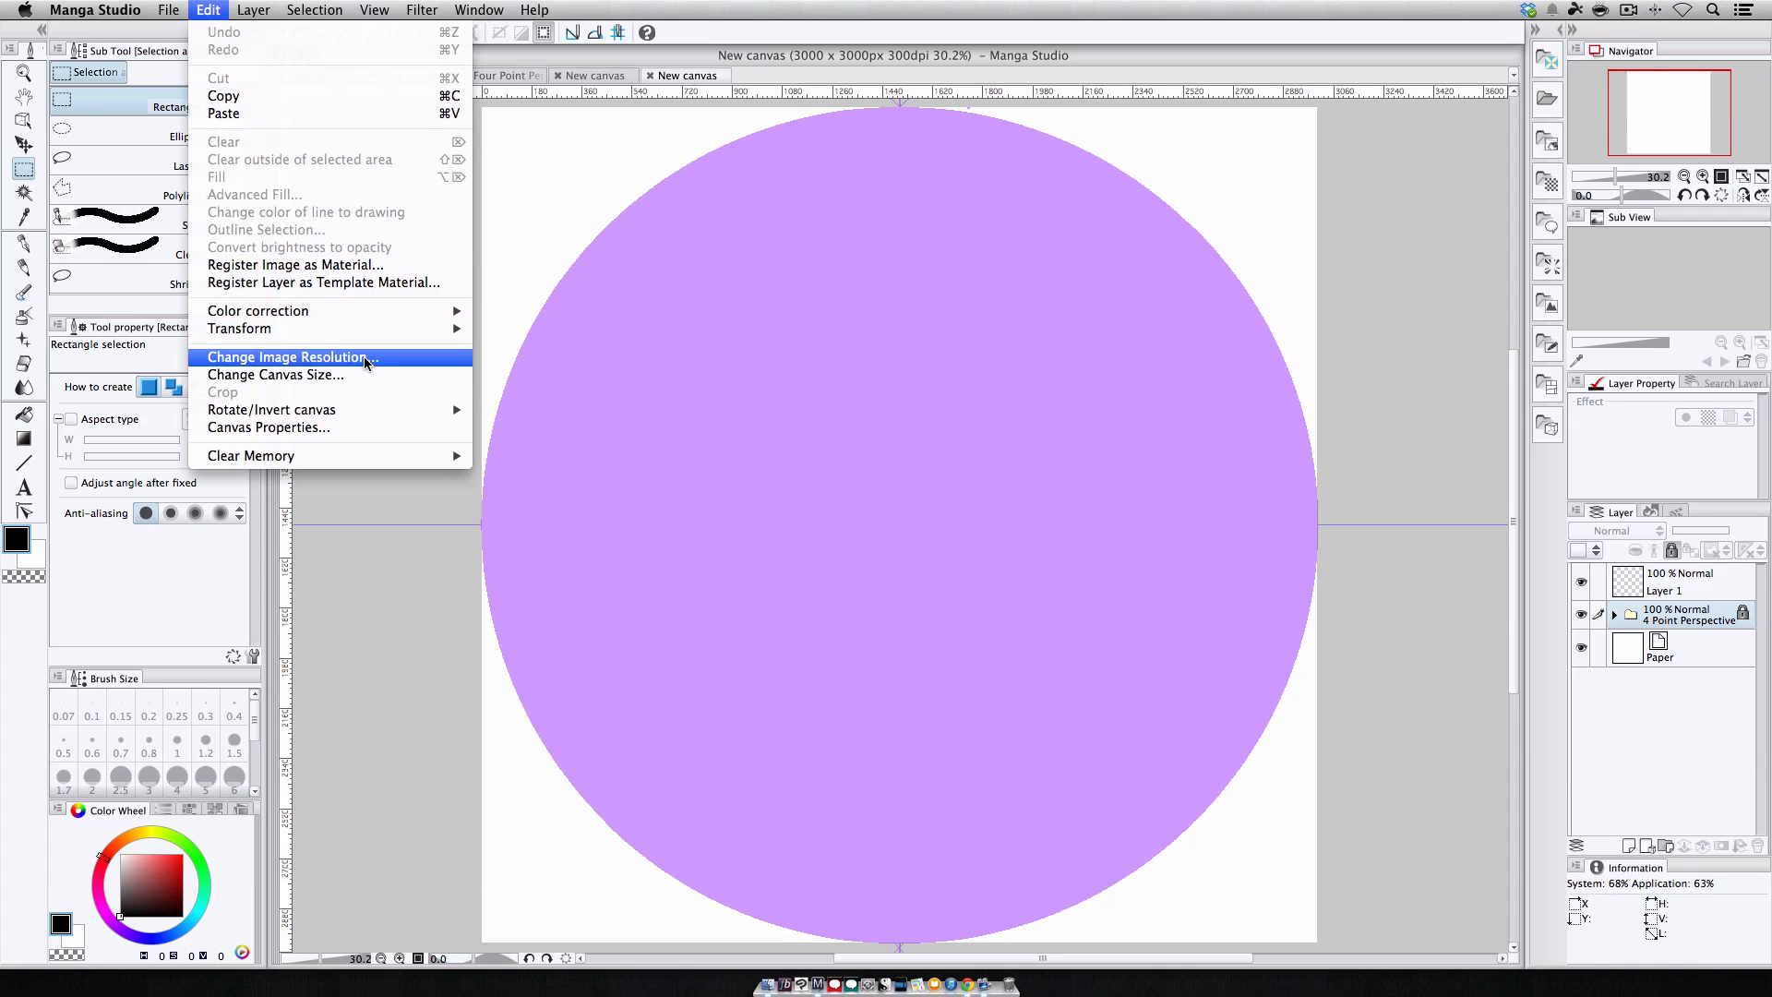
click(369, 357)
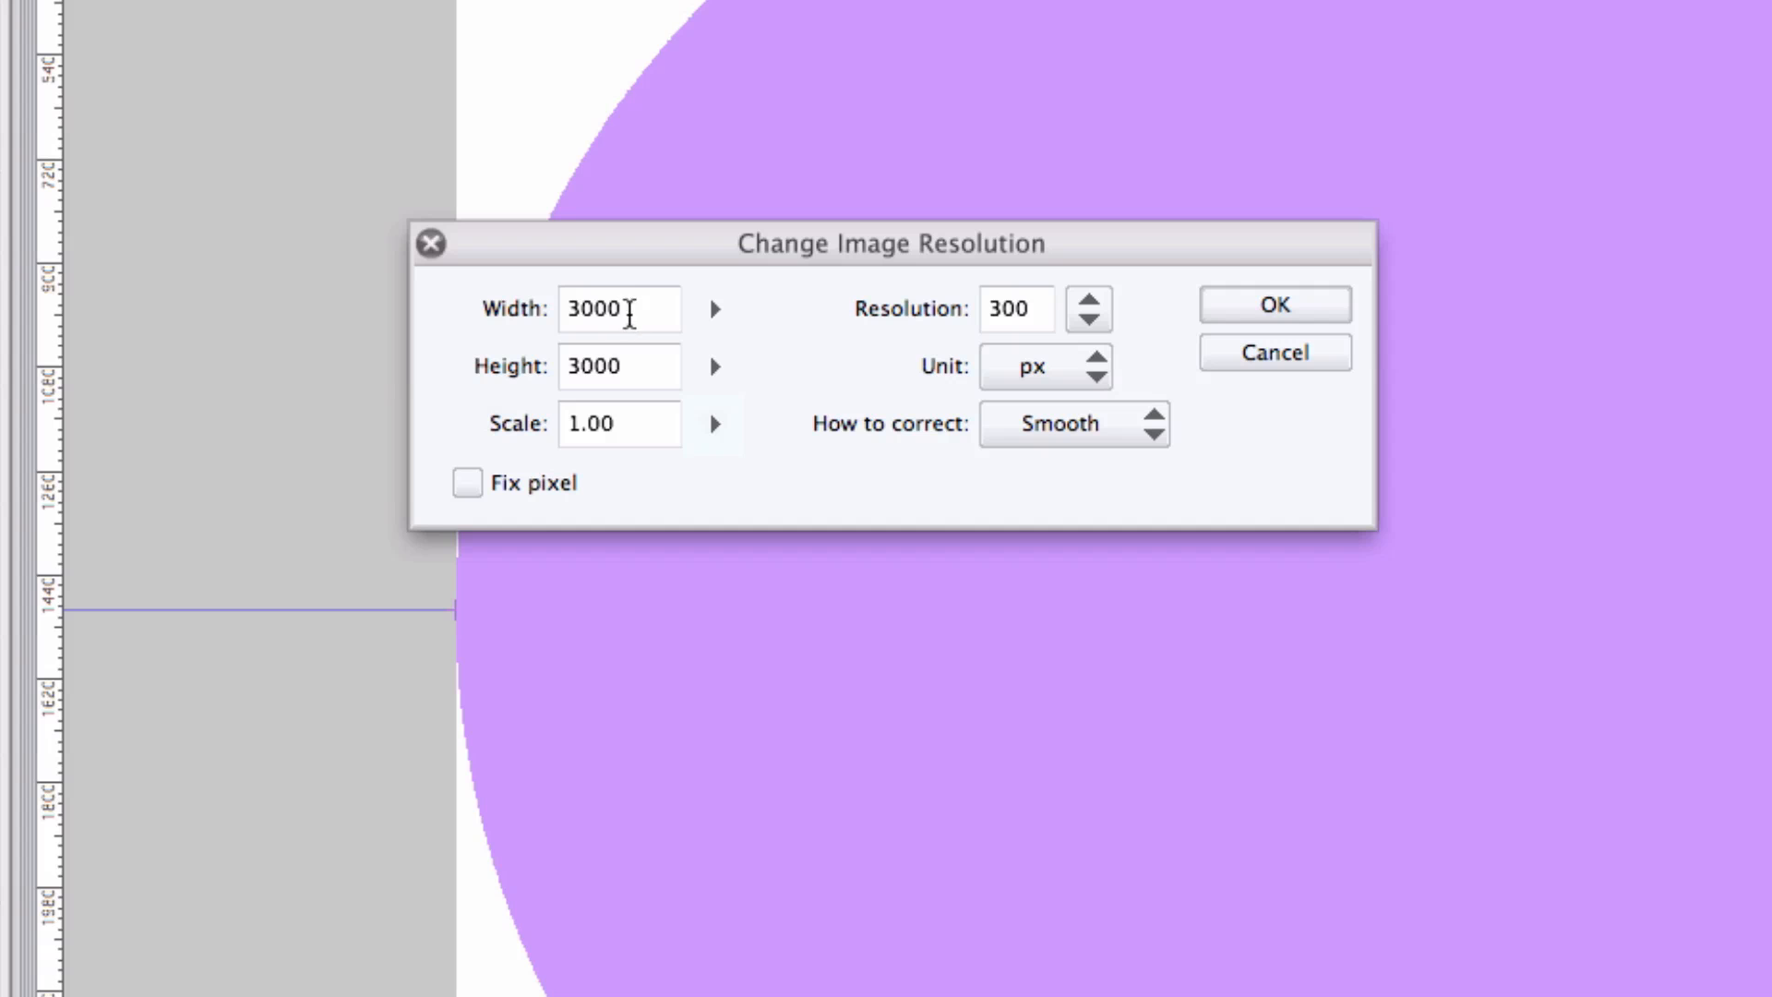
click(1096, 369)
click(1043, 485)
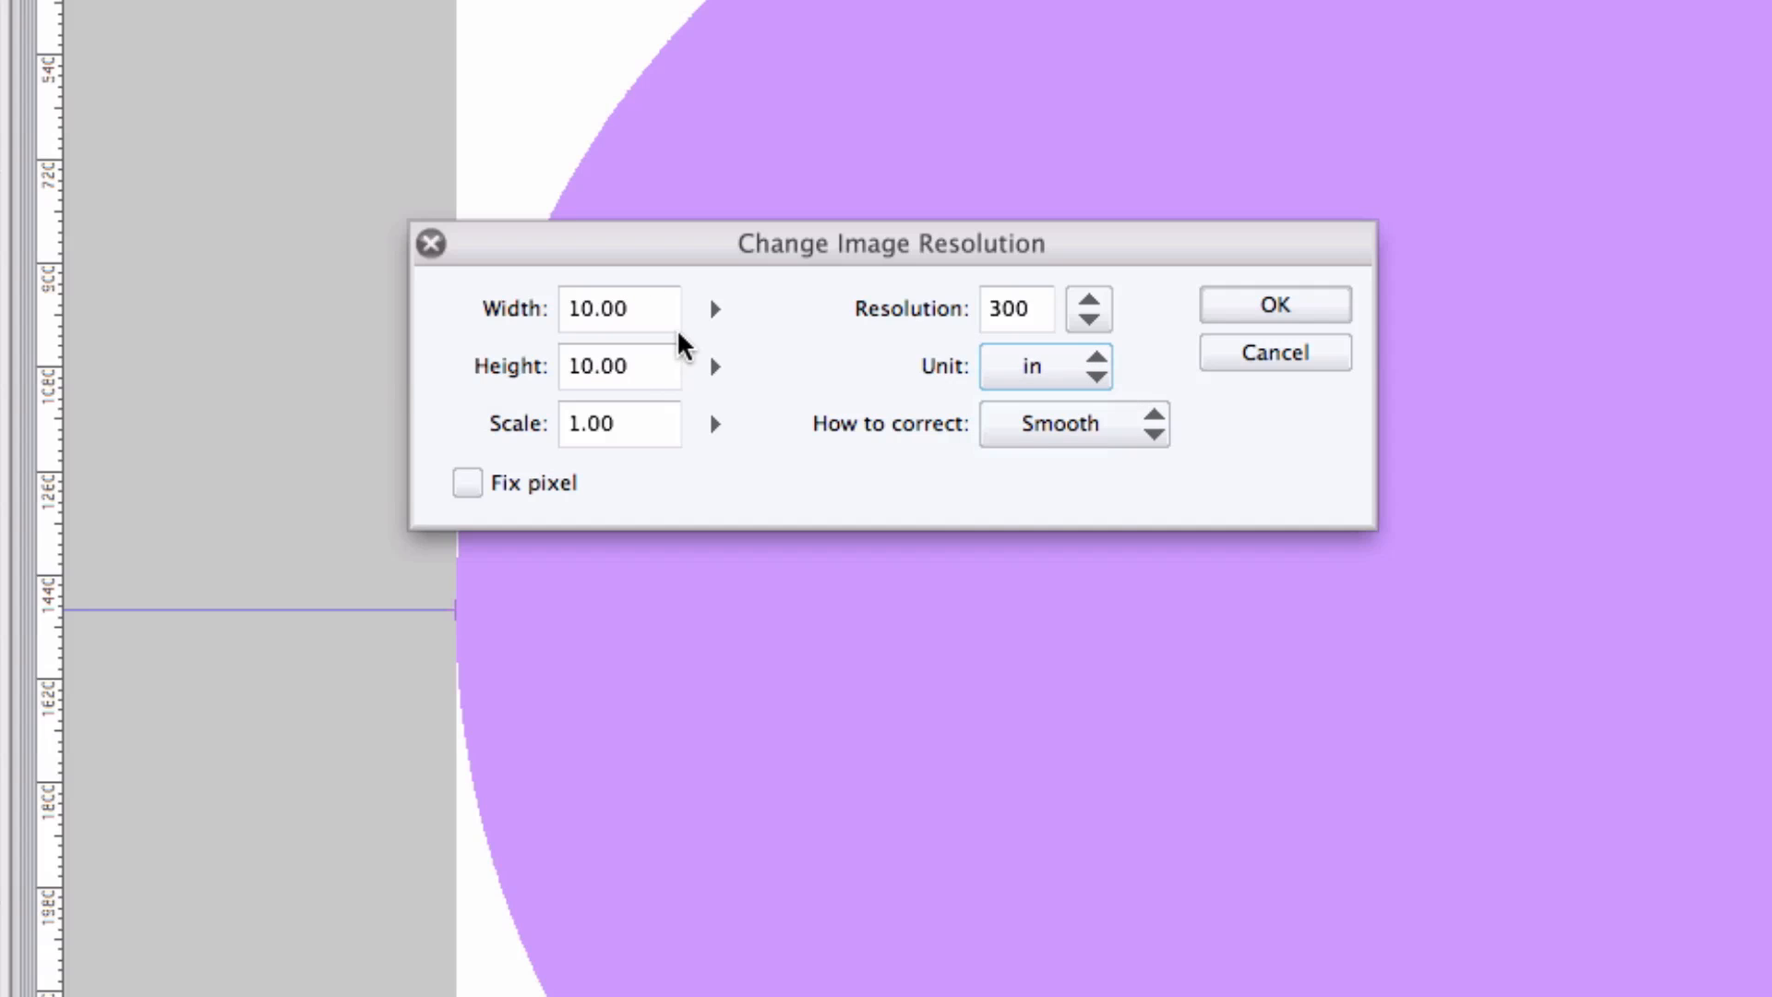
Set the image width to 7 in.
click(715, 310)
click(749, 297)
click(750, 297)
click(750, 297)
click(749, 297)
double_click(673, 314)
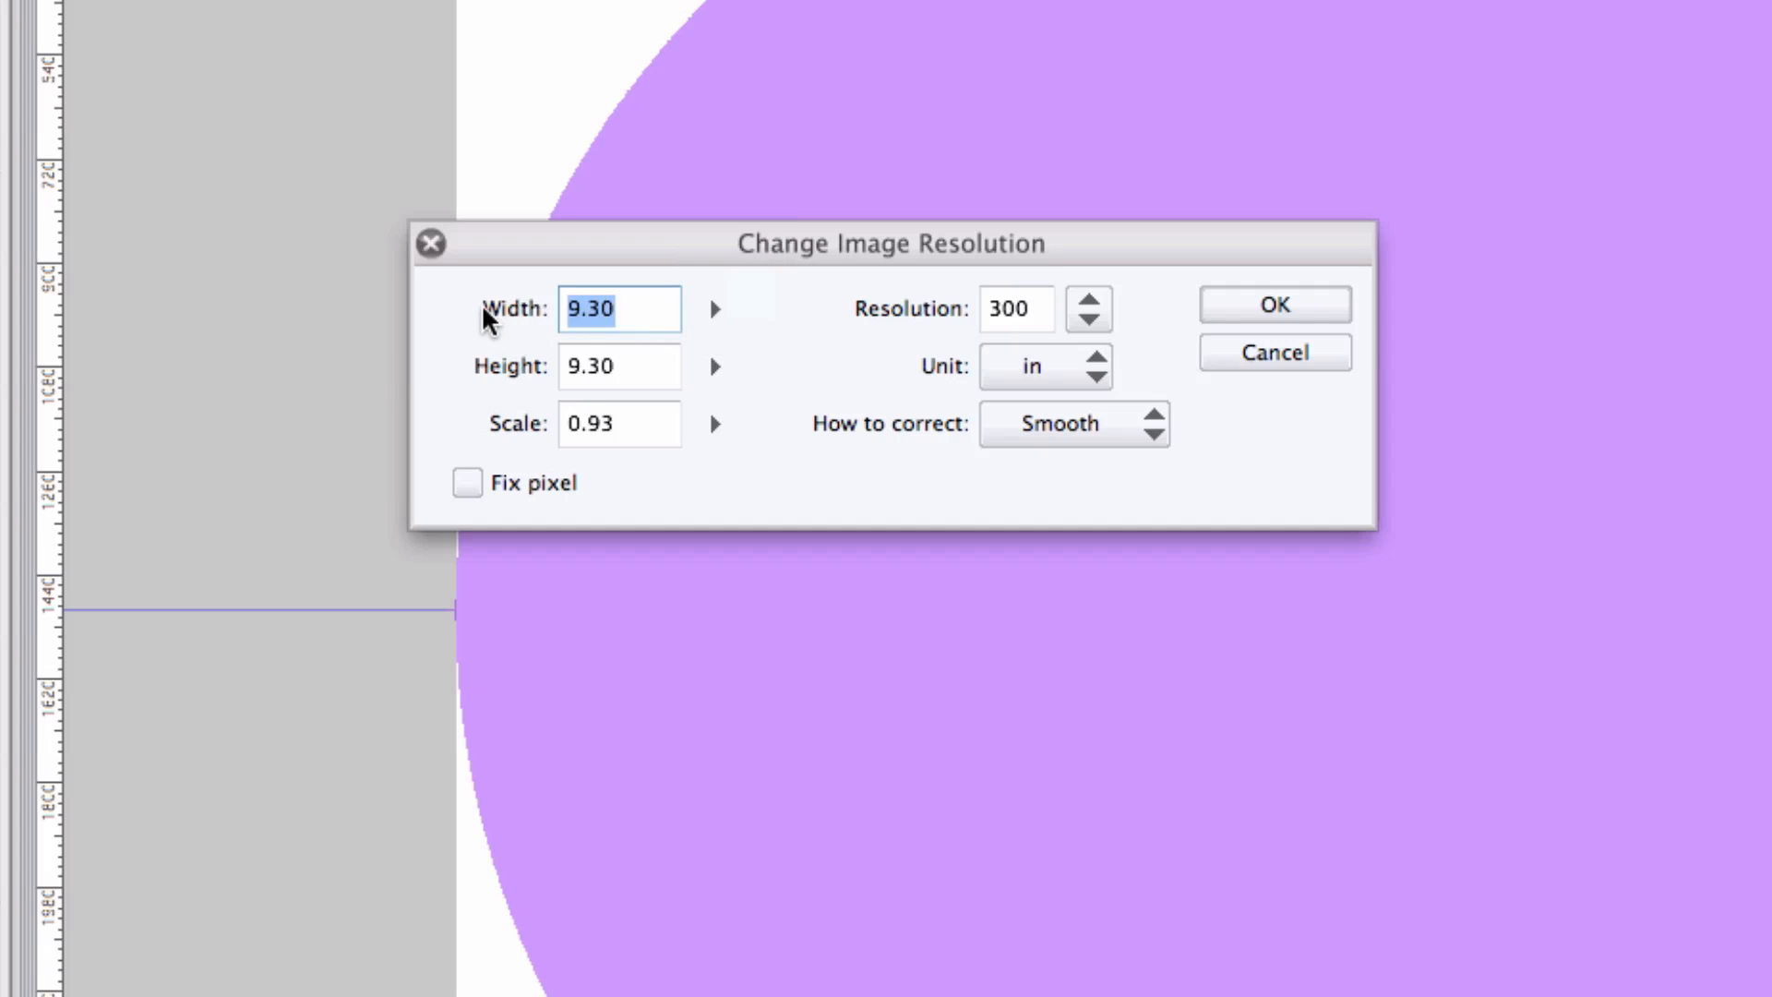
text(7)
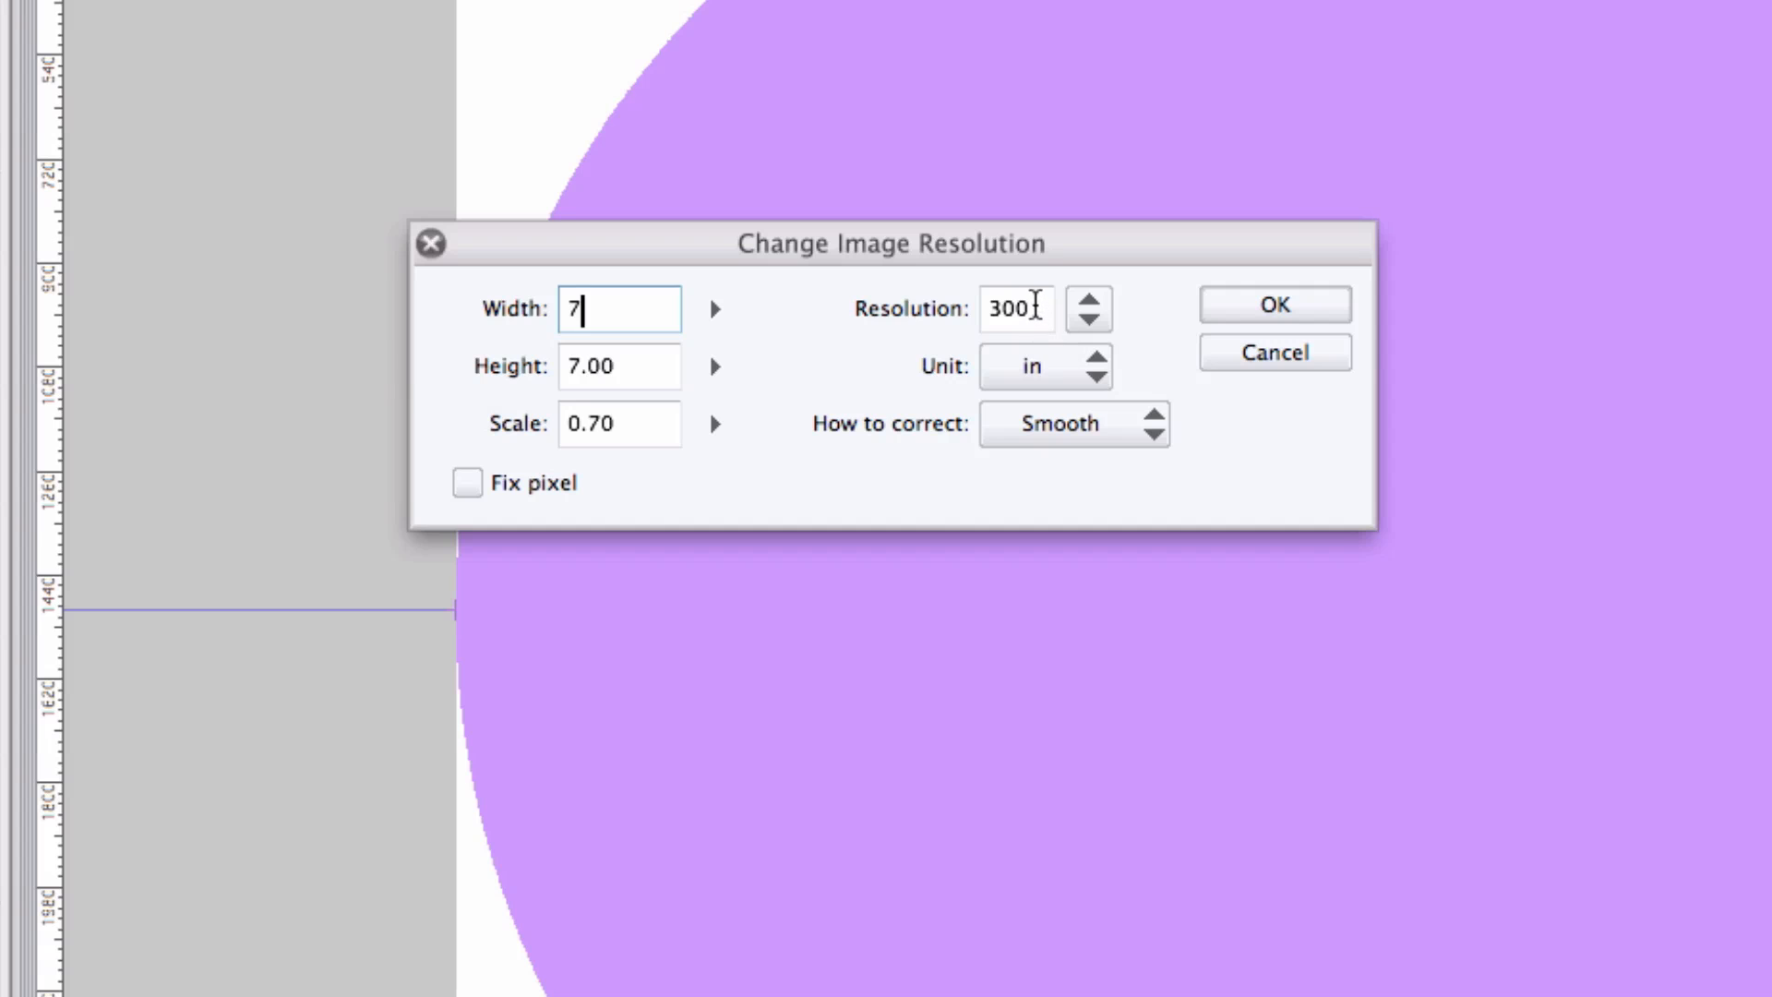
Set the resolution to 600 and apply the image resolution change.
double_click(1035, 310)
text(600)
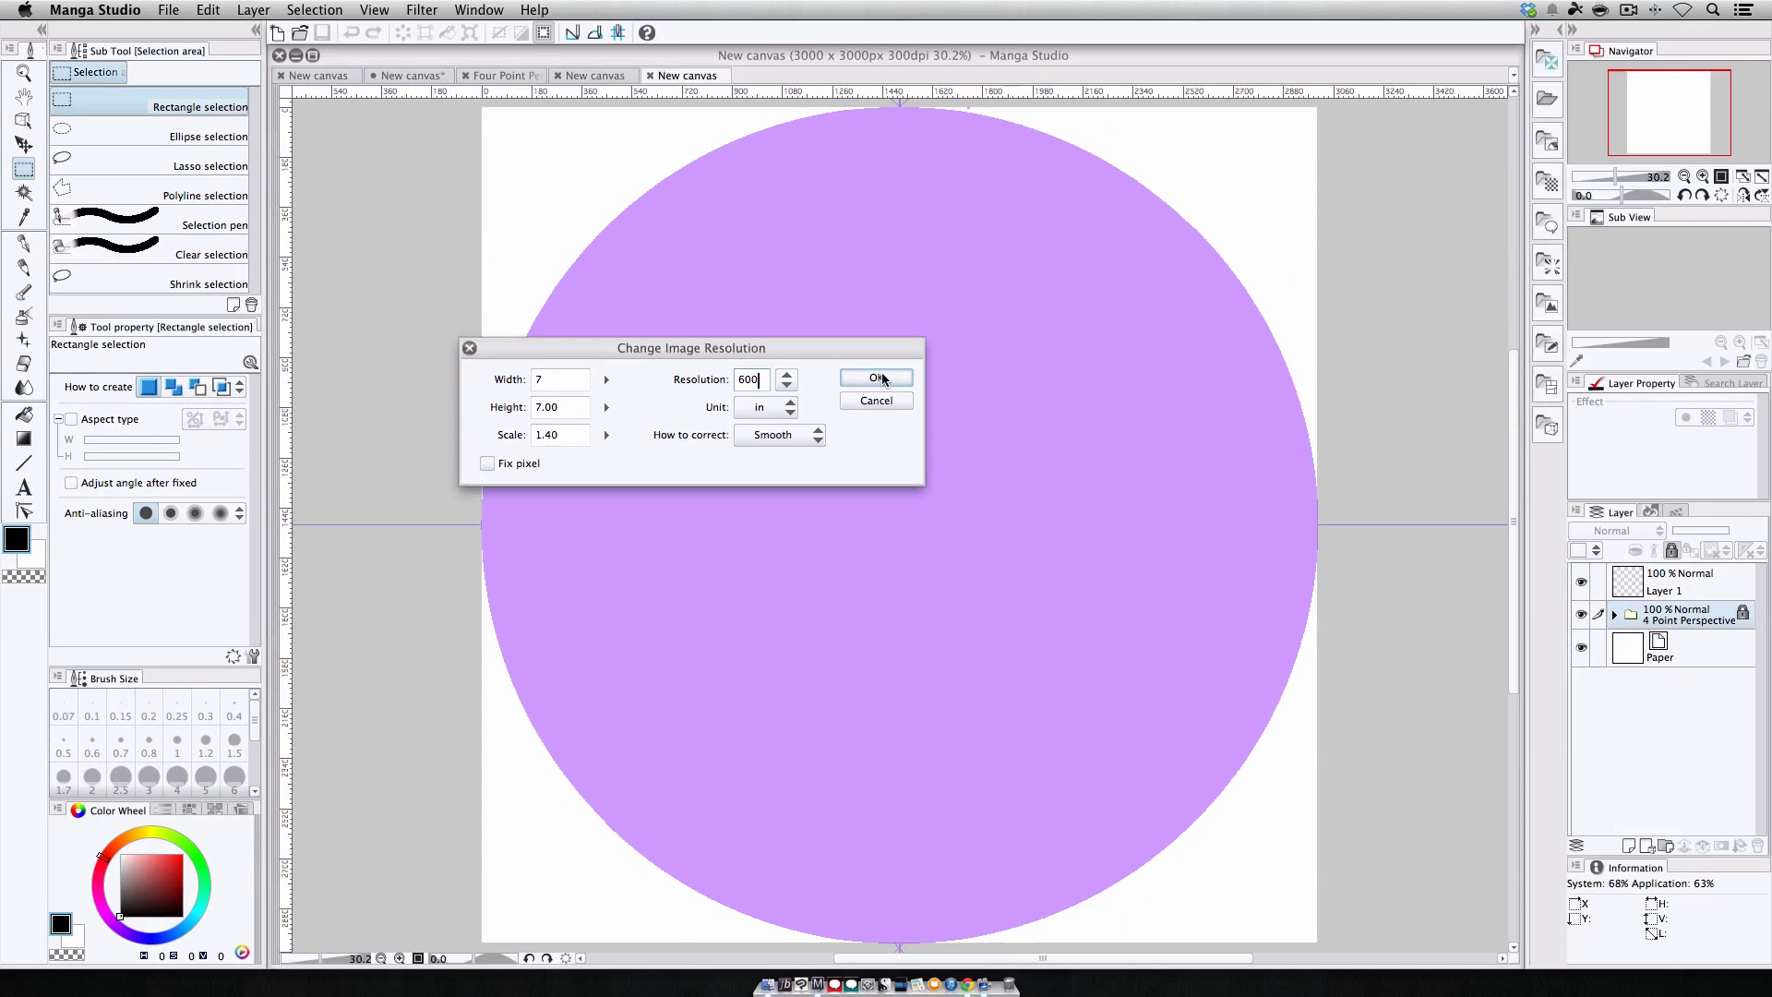
click(1276, 304)
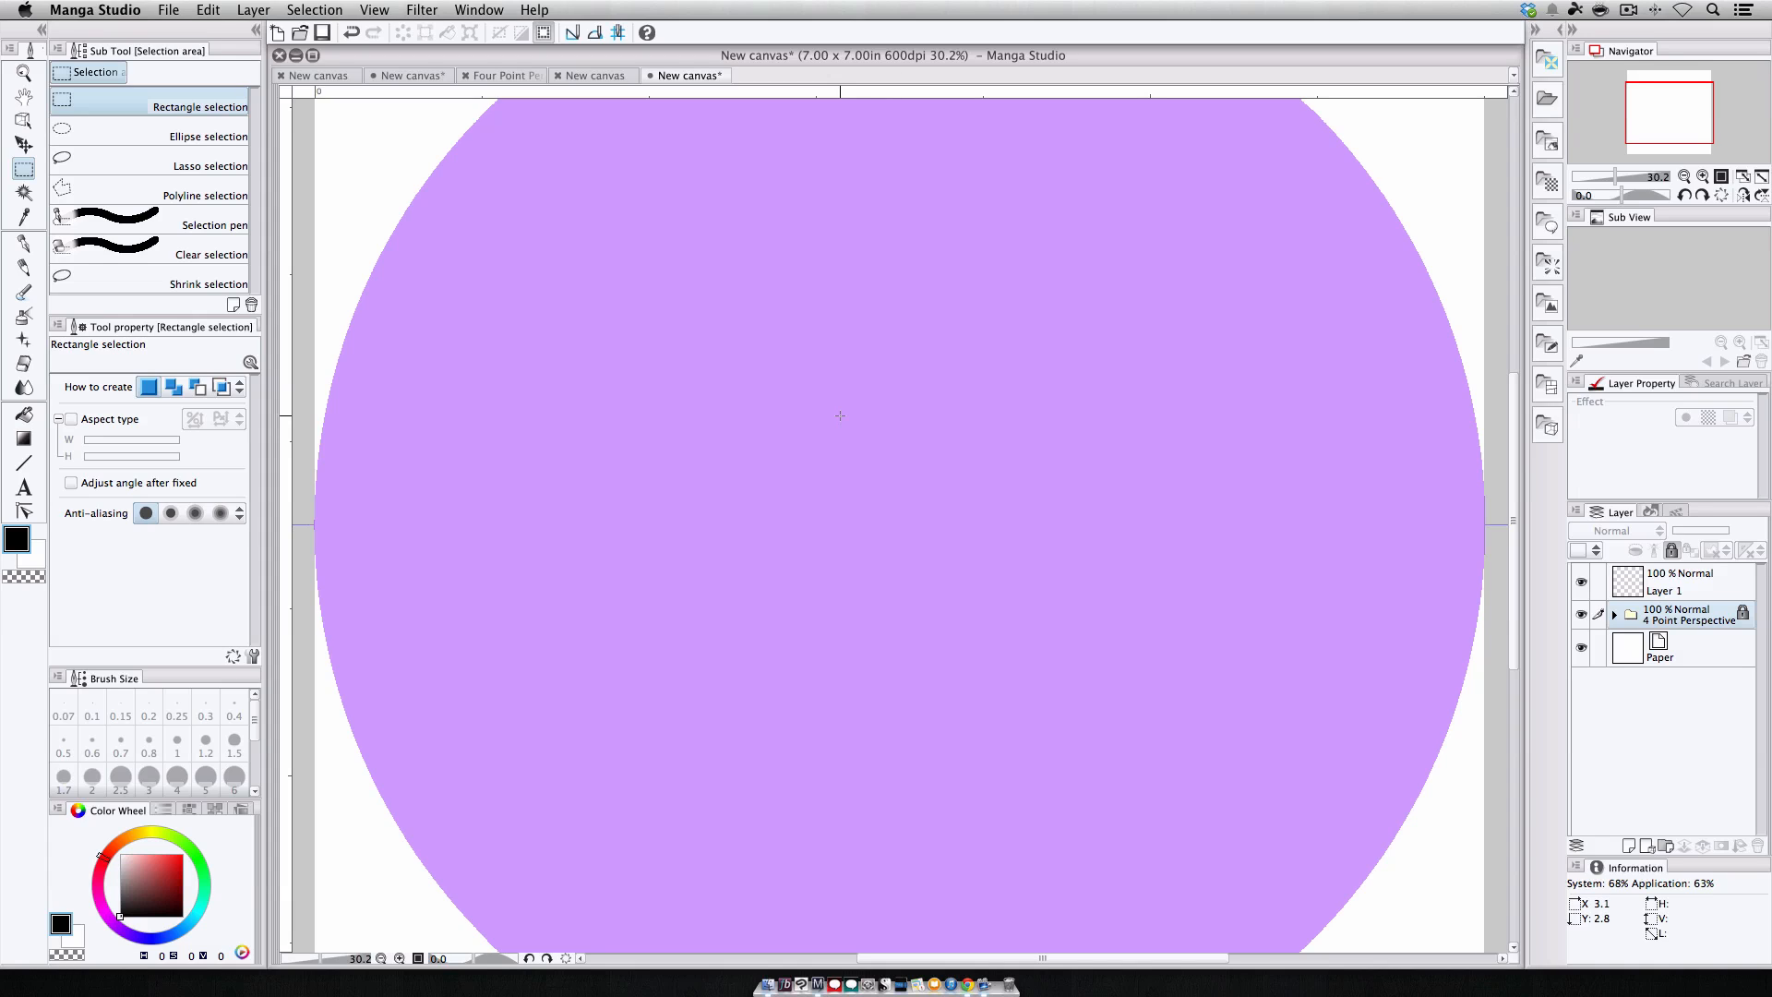
Copy the perspective canvas content and paste it into the comic page canvas.
click(1685, 175)
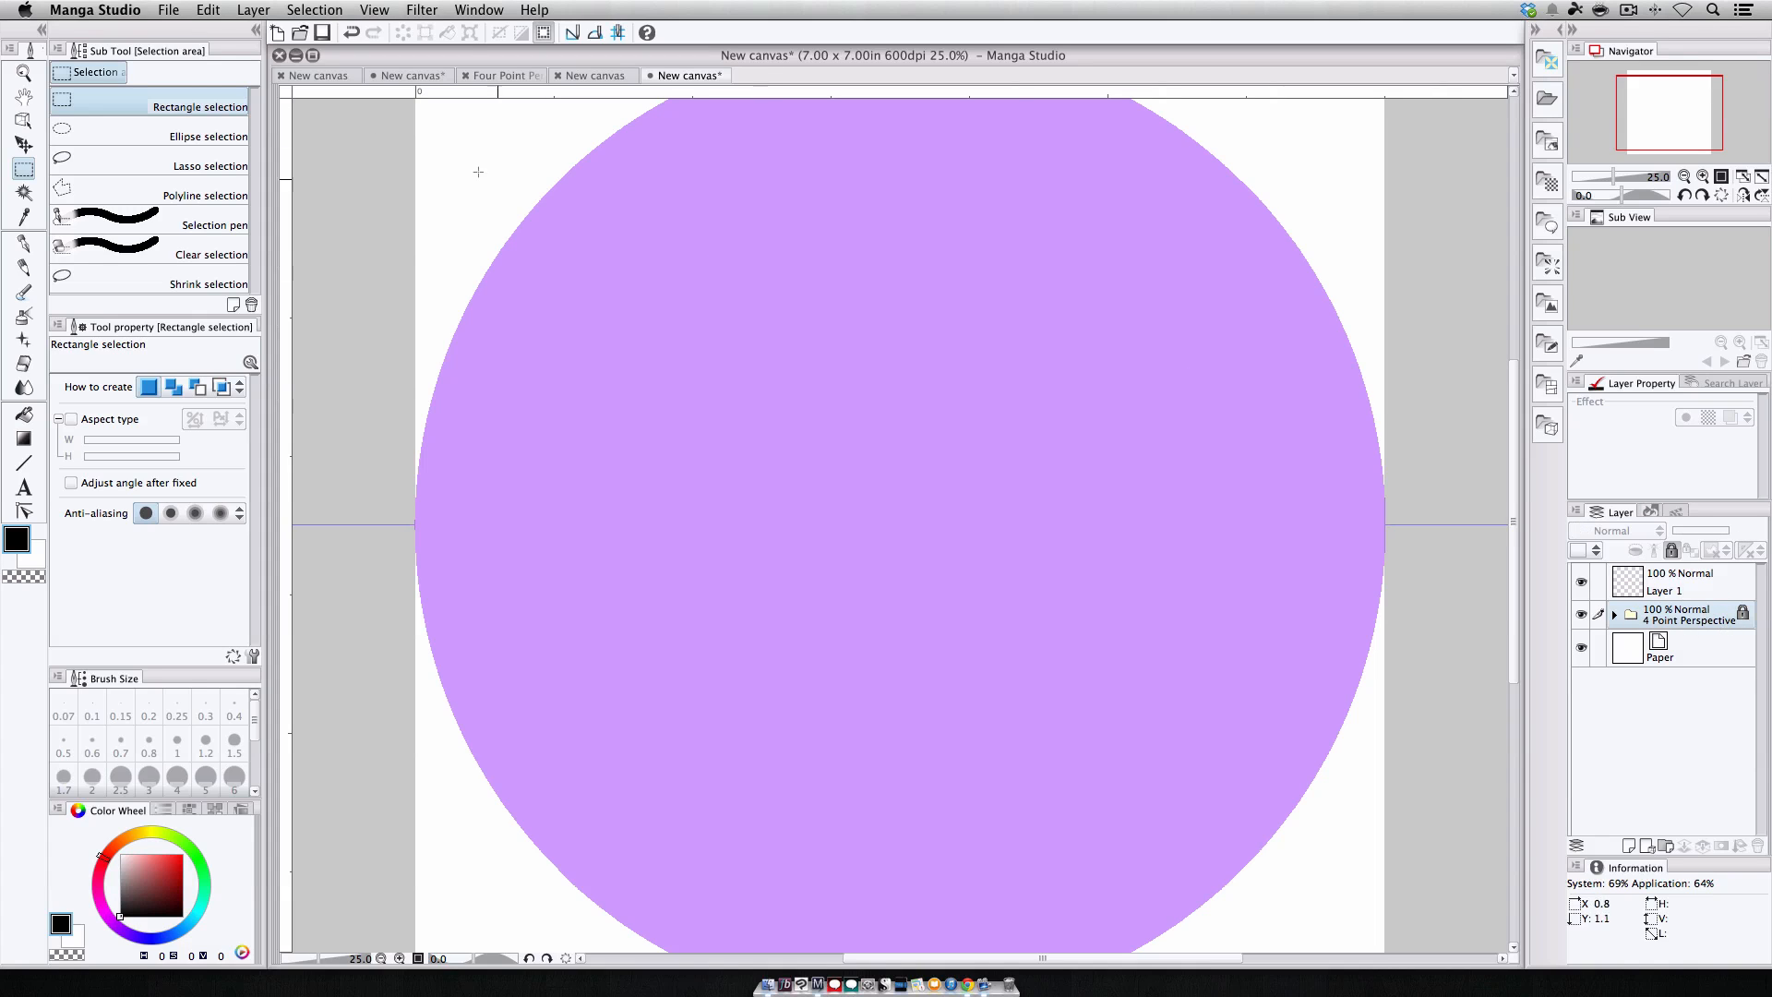
click(212, 13)
click(239, 96)
click(402, 76)
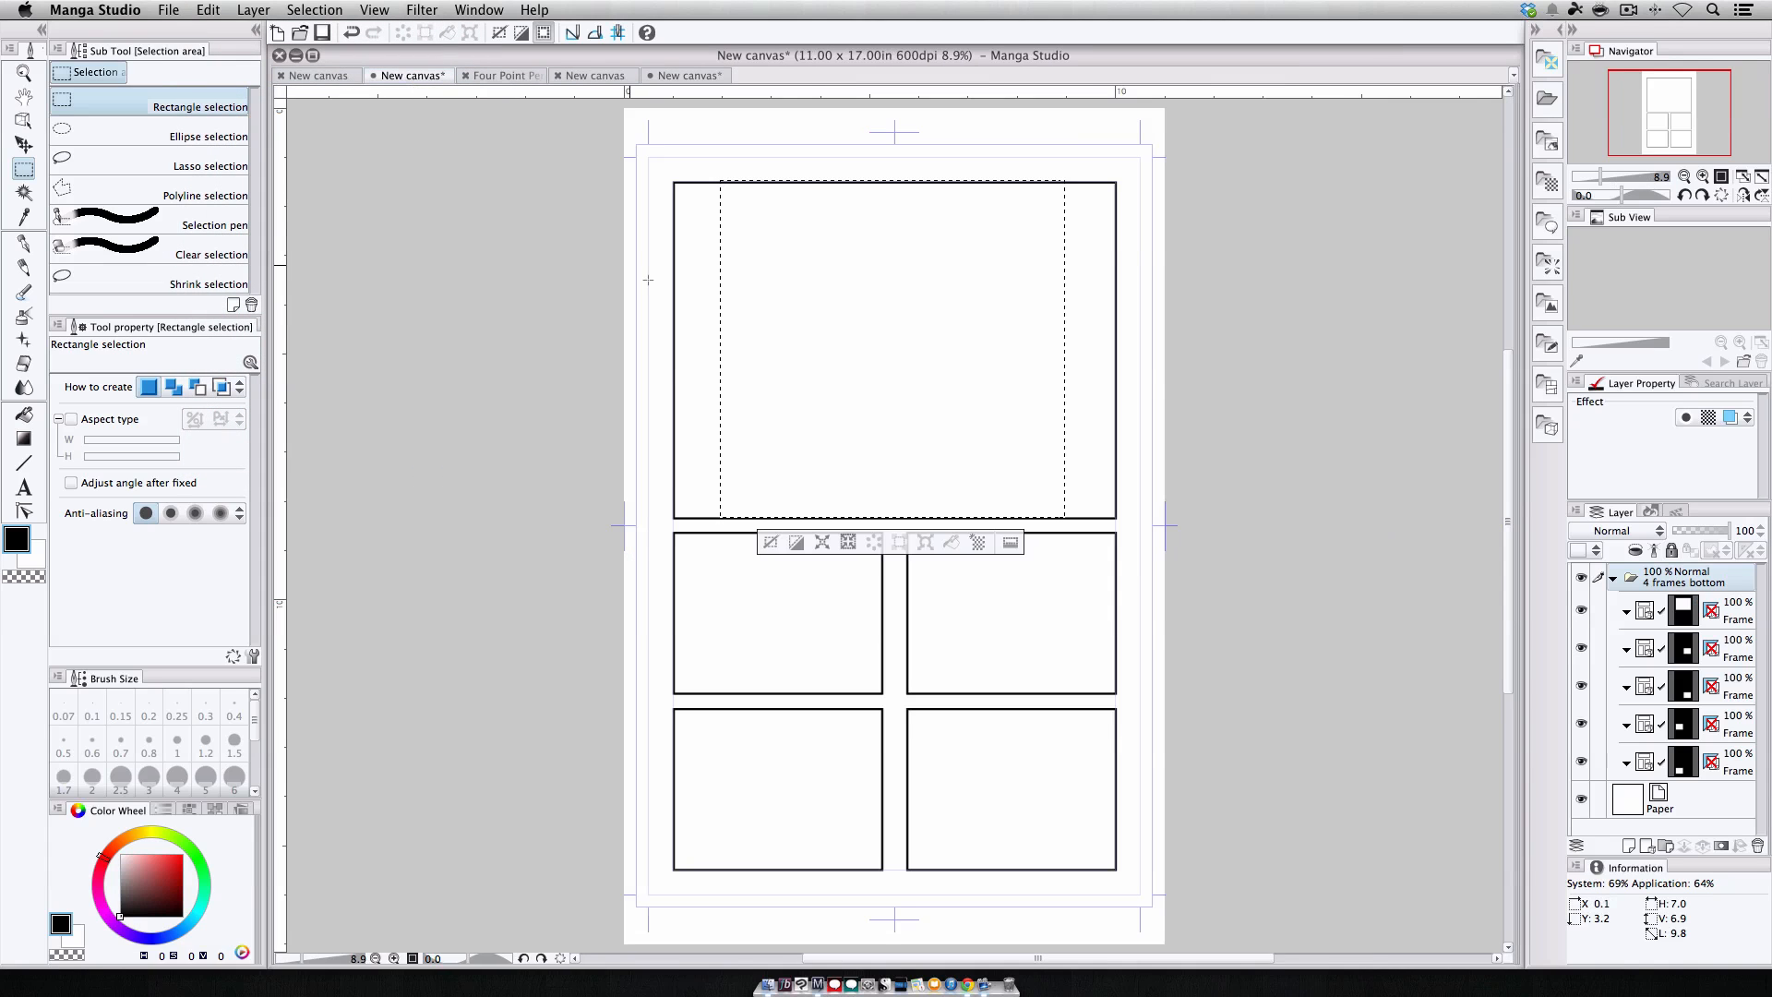
click(207, 11)
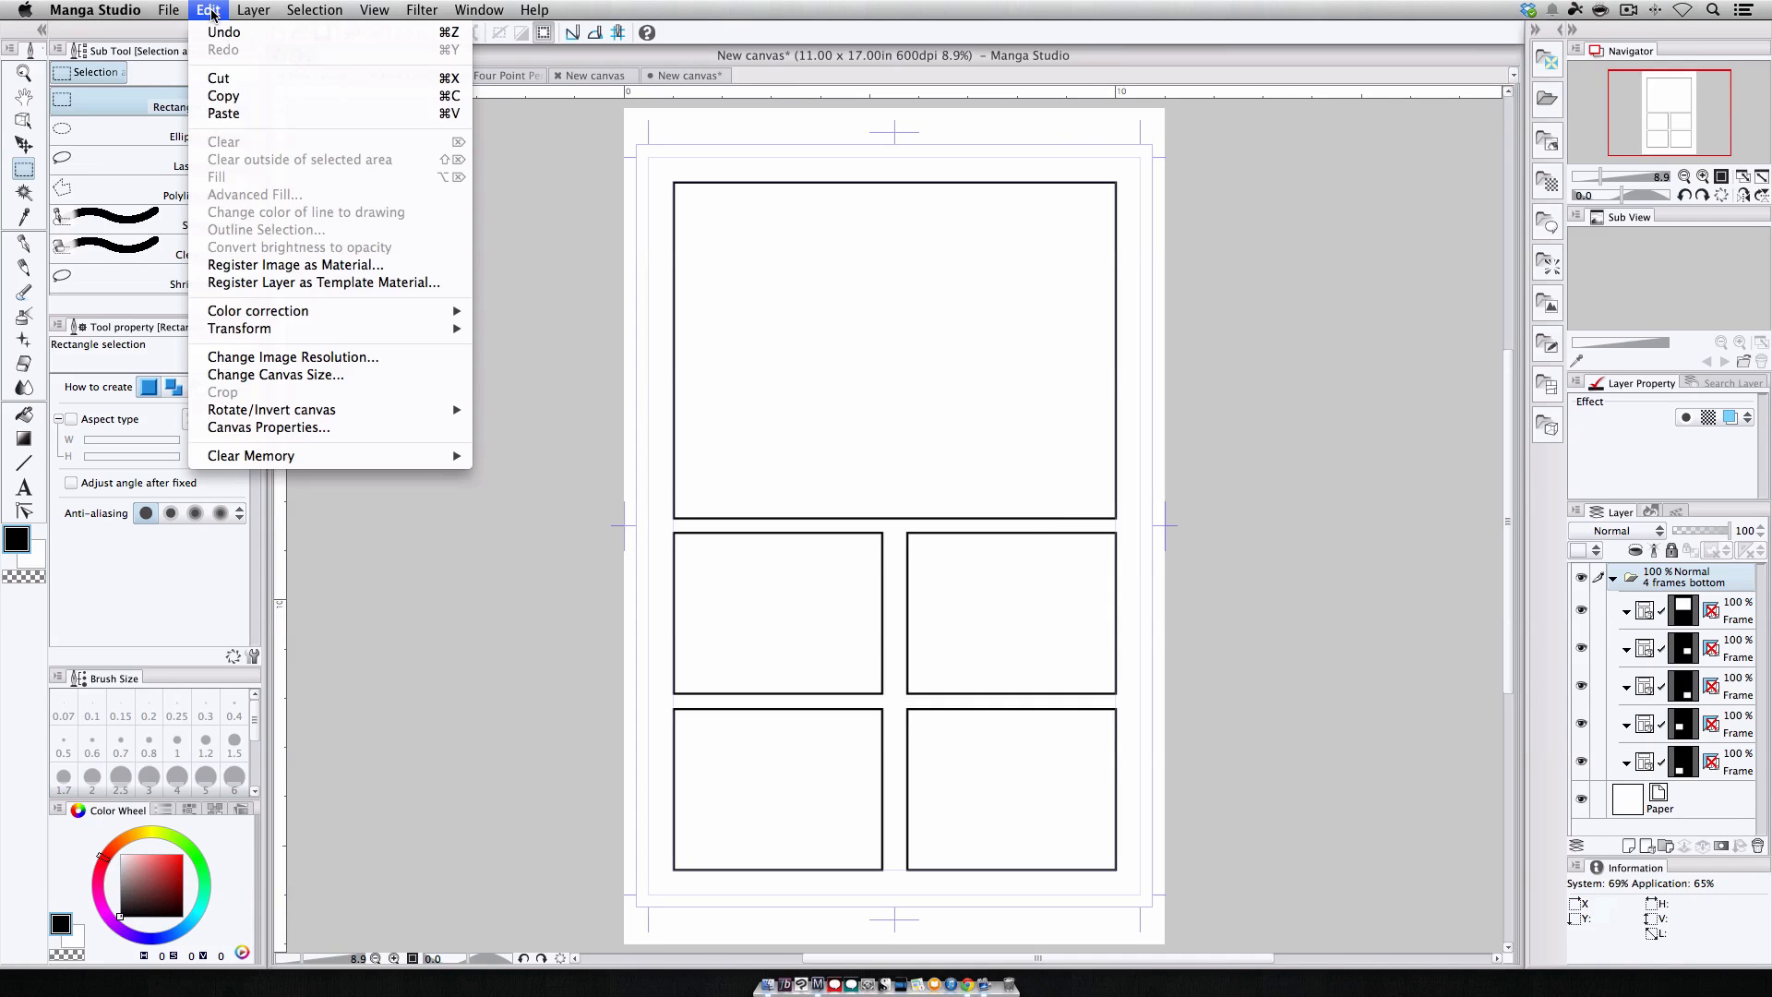
click(240, 113)
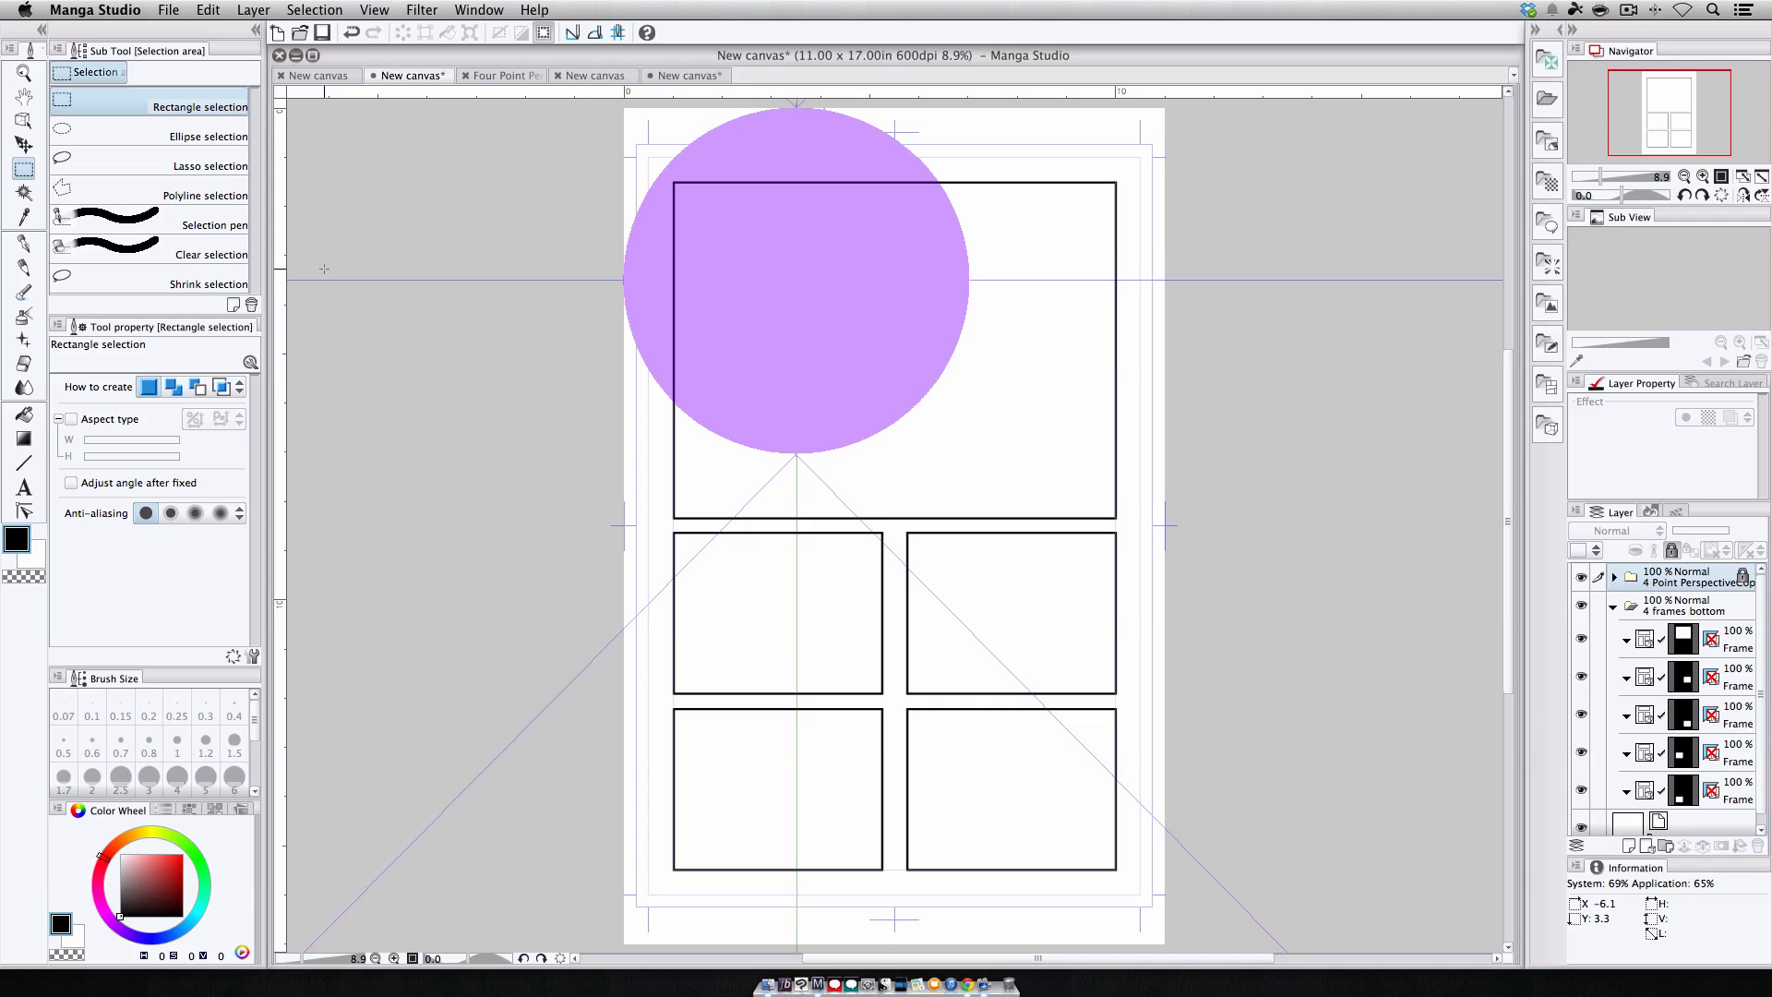
Move the pasted perspective layer on the comic page with the Move layer tool.
click(23, 145)
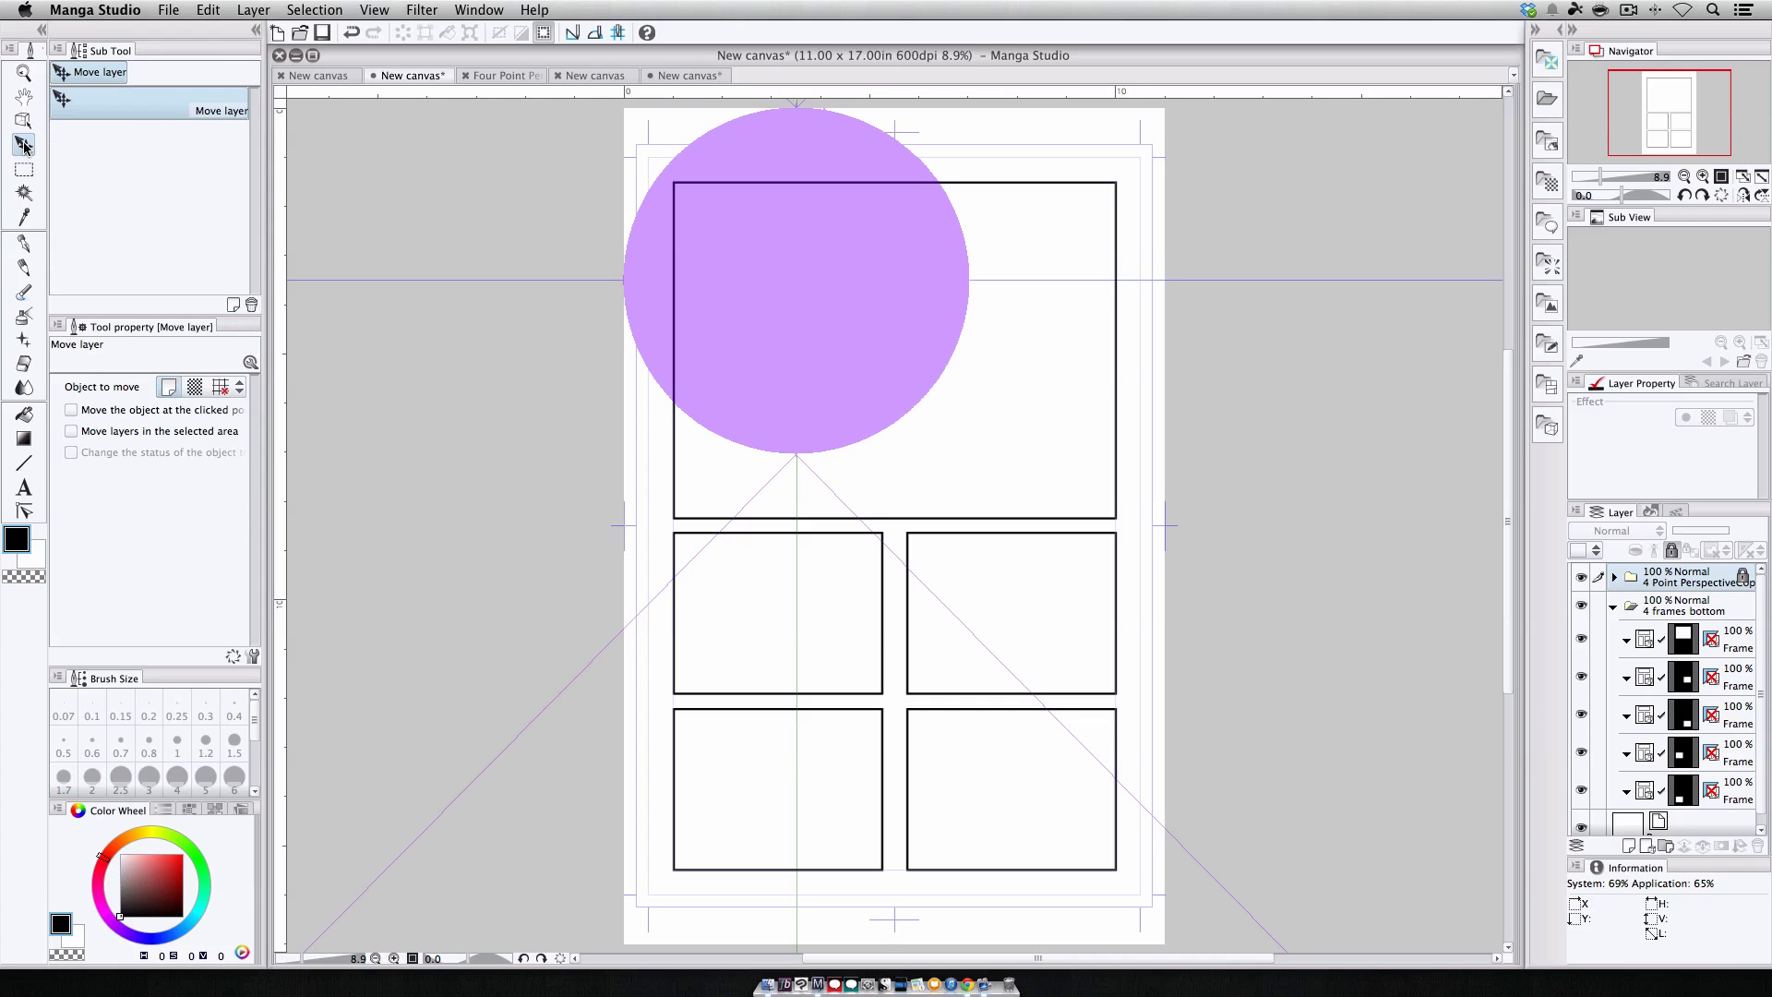
click(1676, 554)
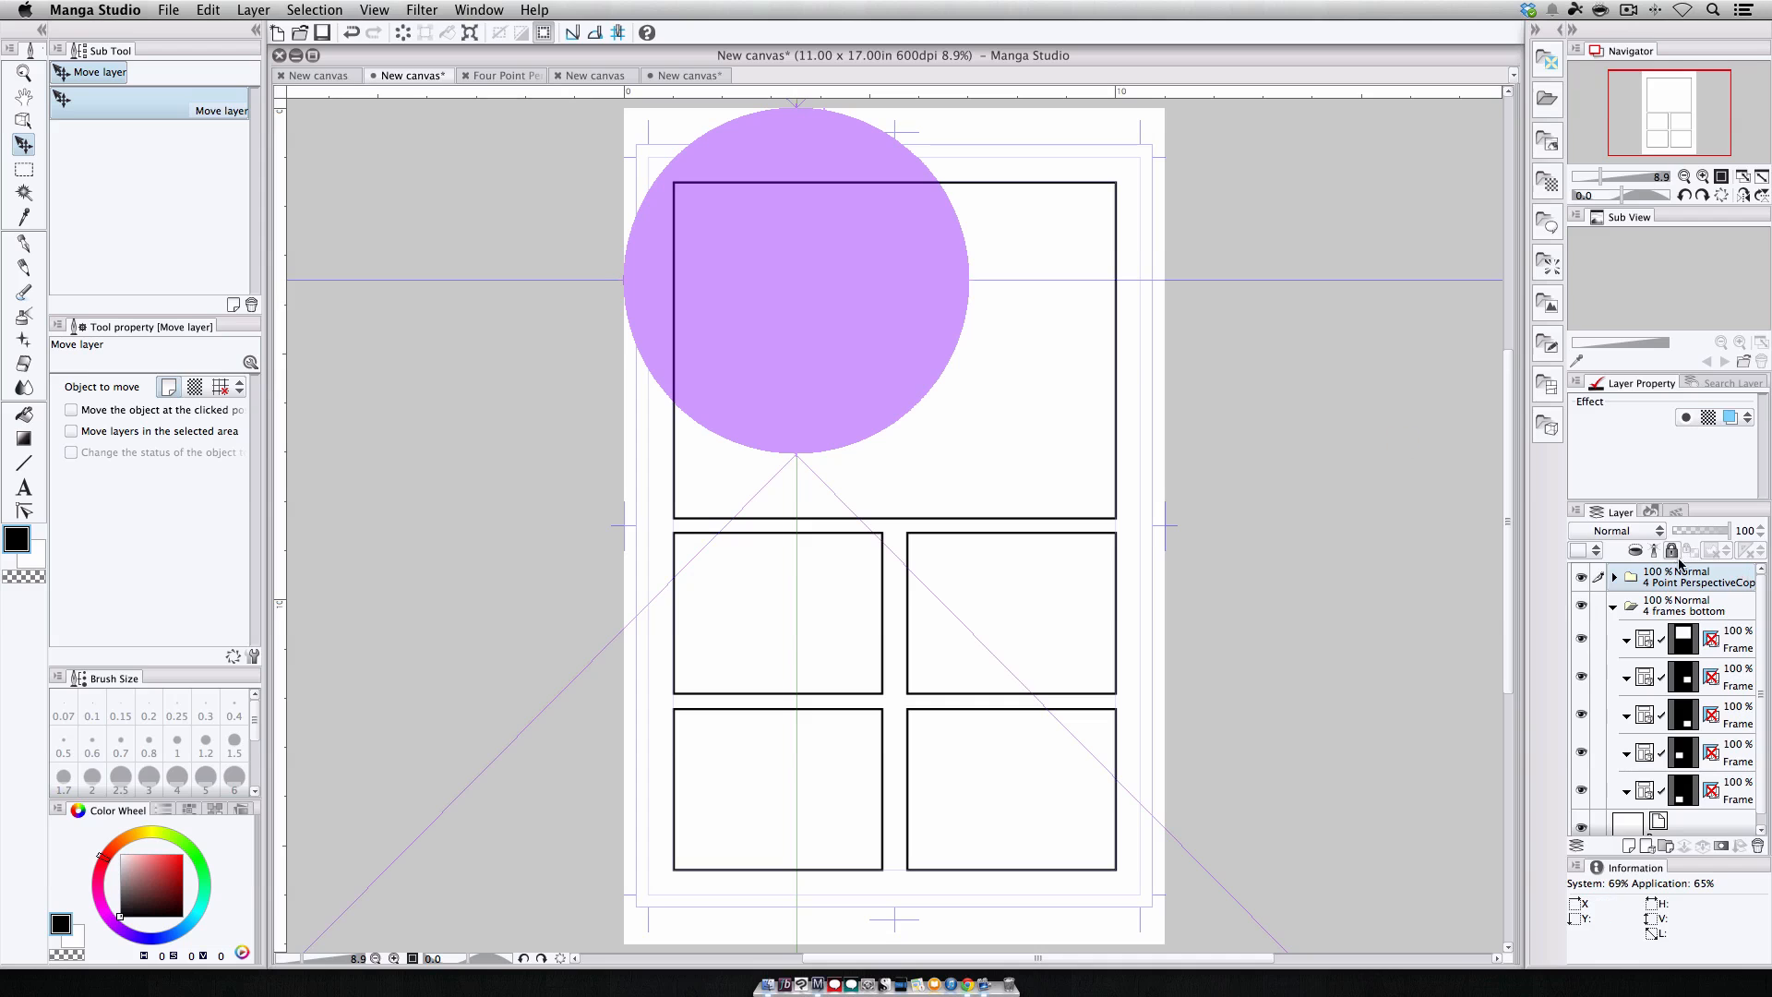
drag(1003, 405, 1092, 475)
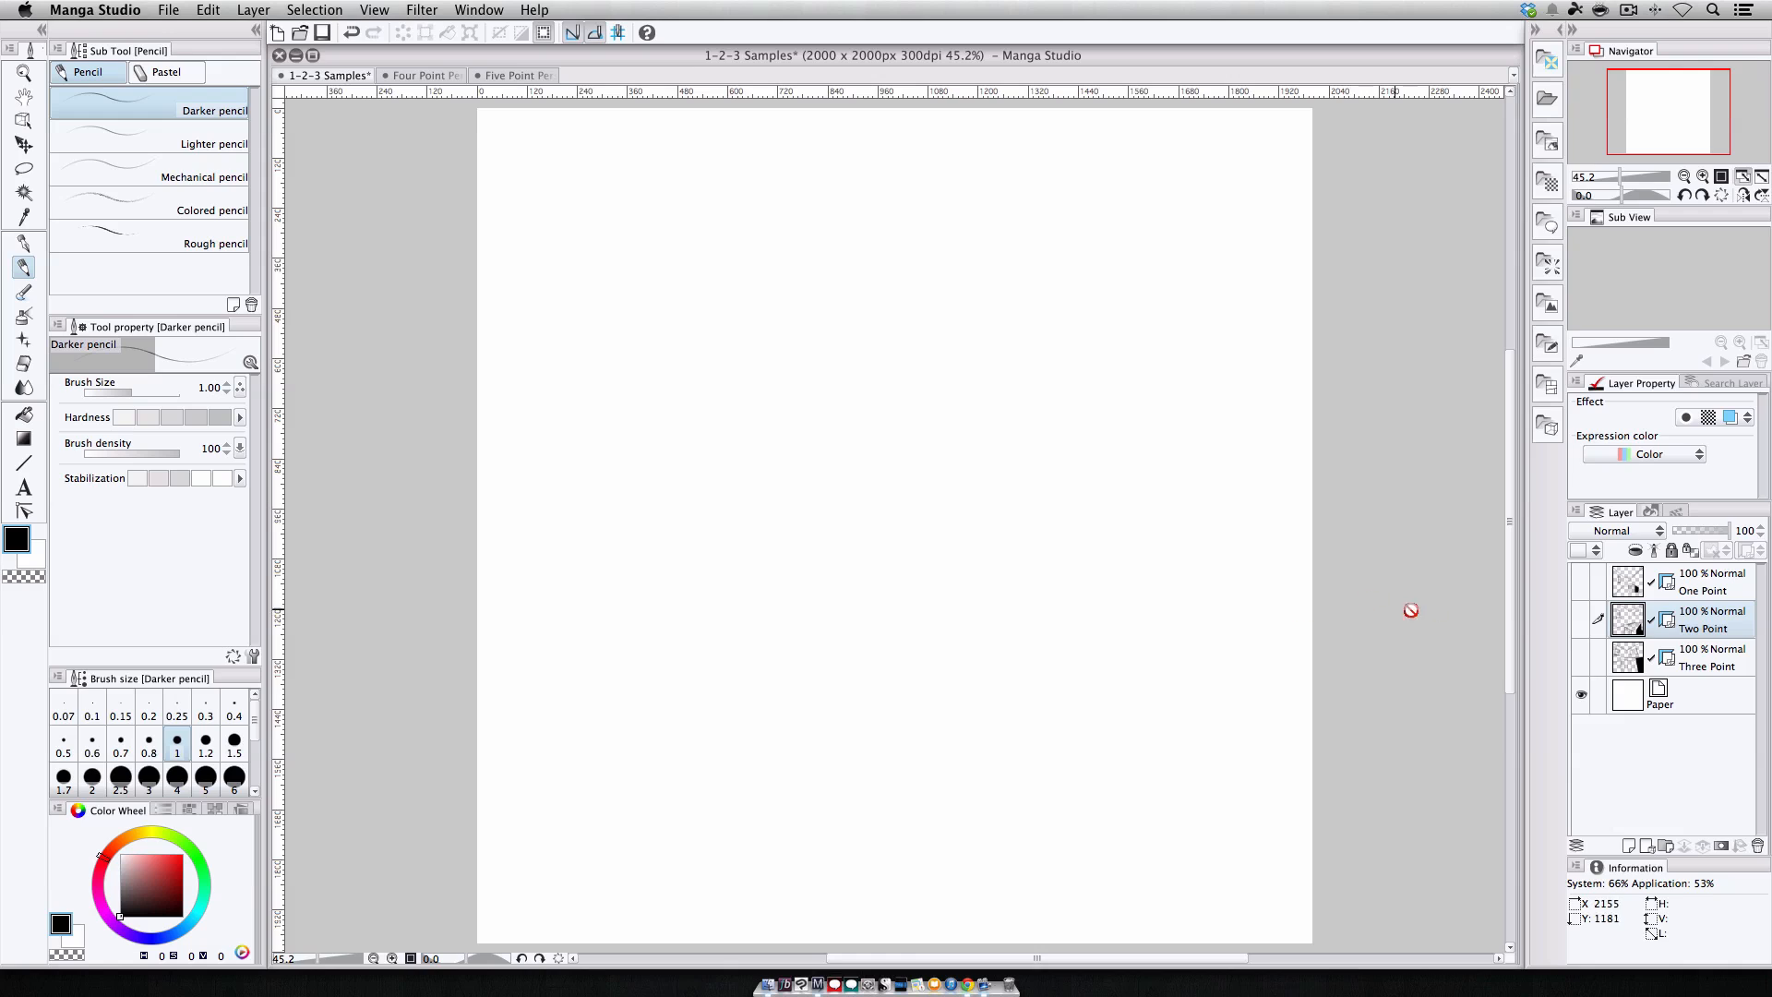
Show the One Point layer in the 1-2-3 Samples canvas and zoom out.
click(1581, 582)
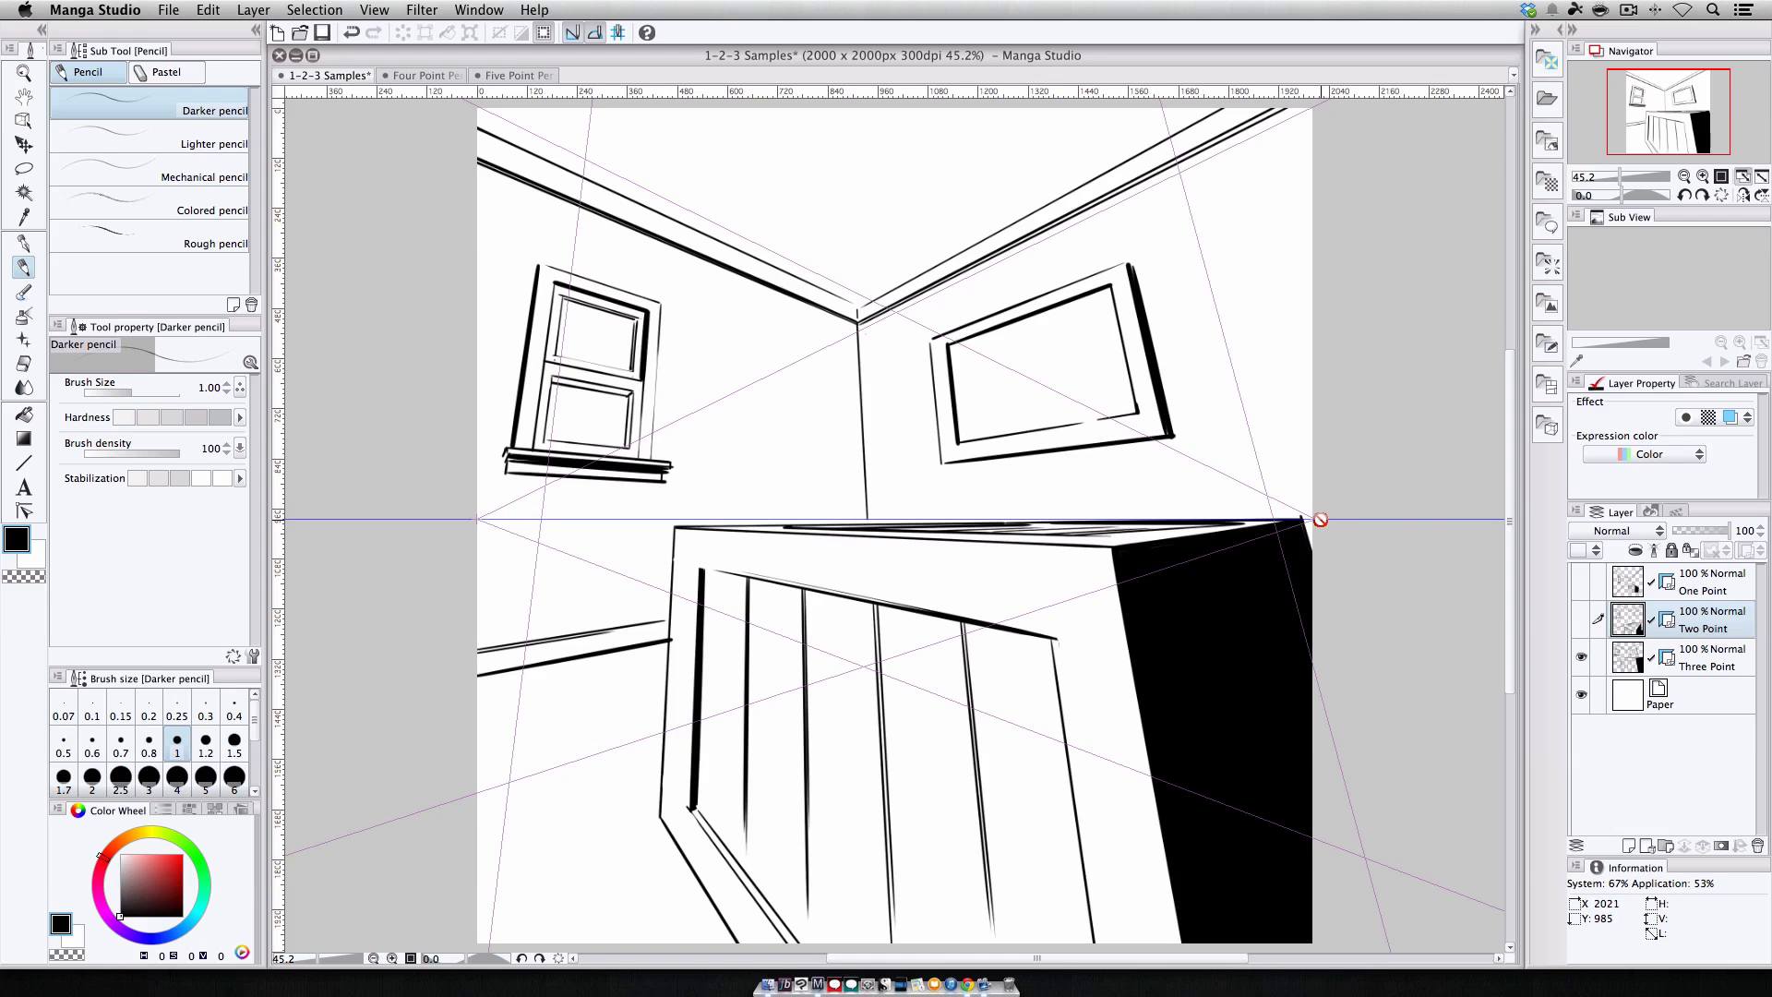
click(1684, 177)
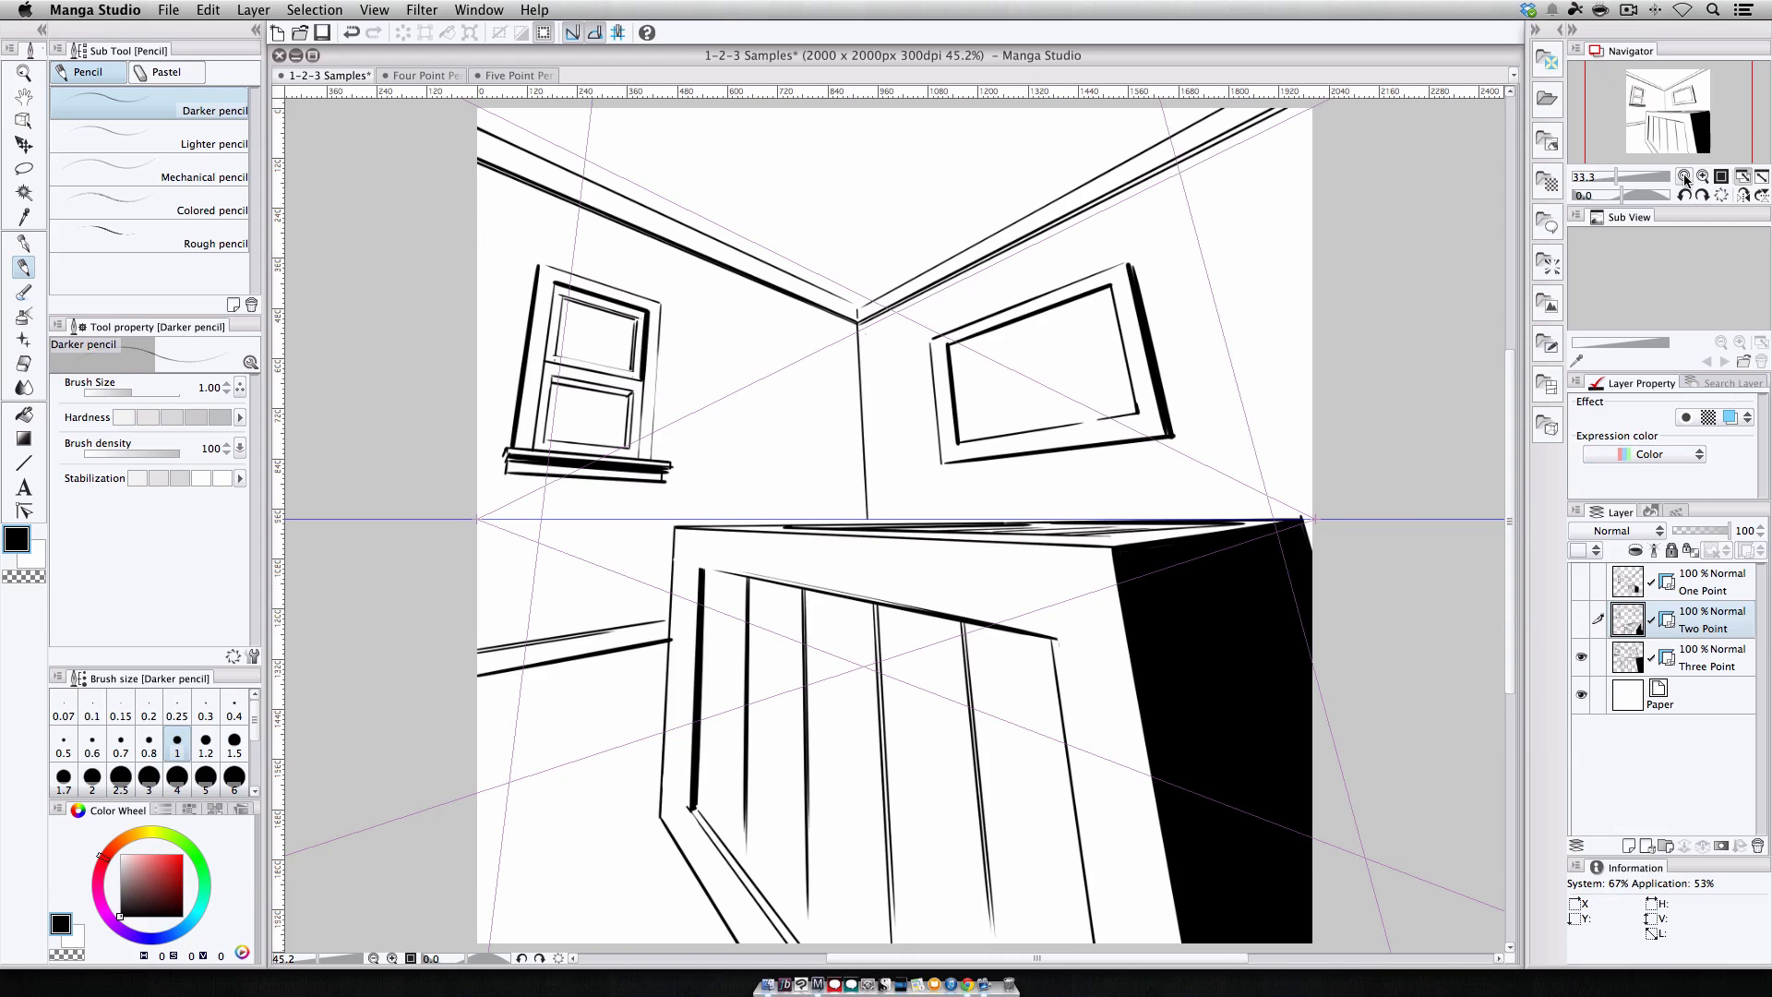
drag(1507, 466, 1507, 275)
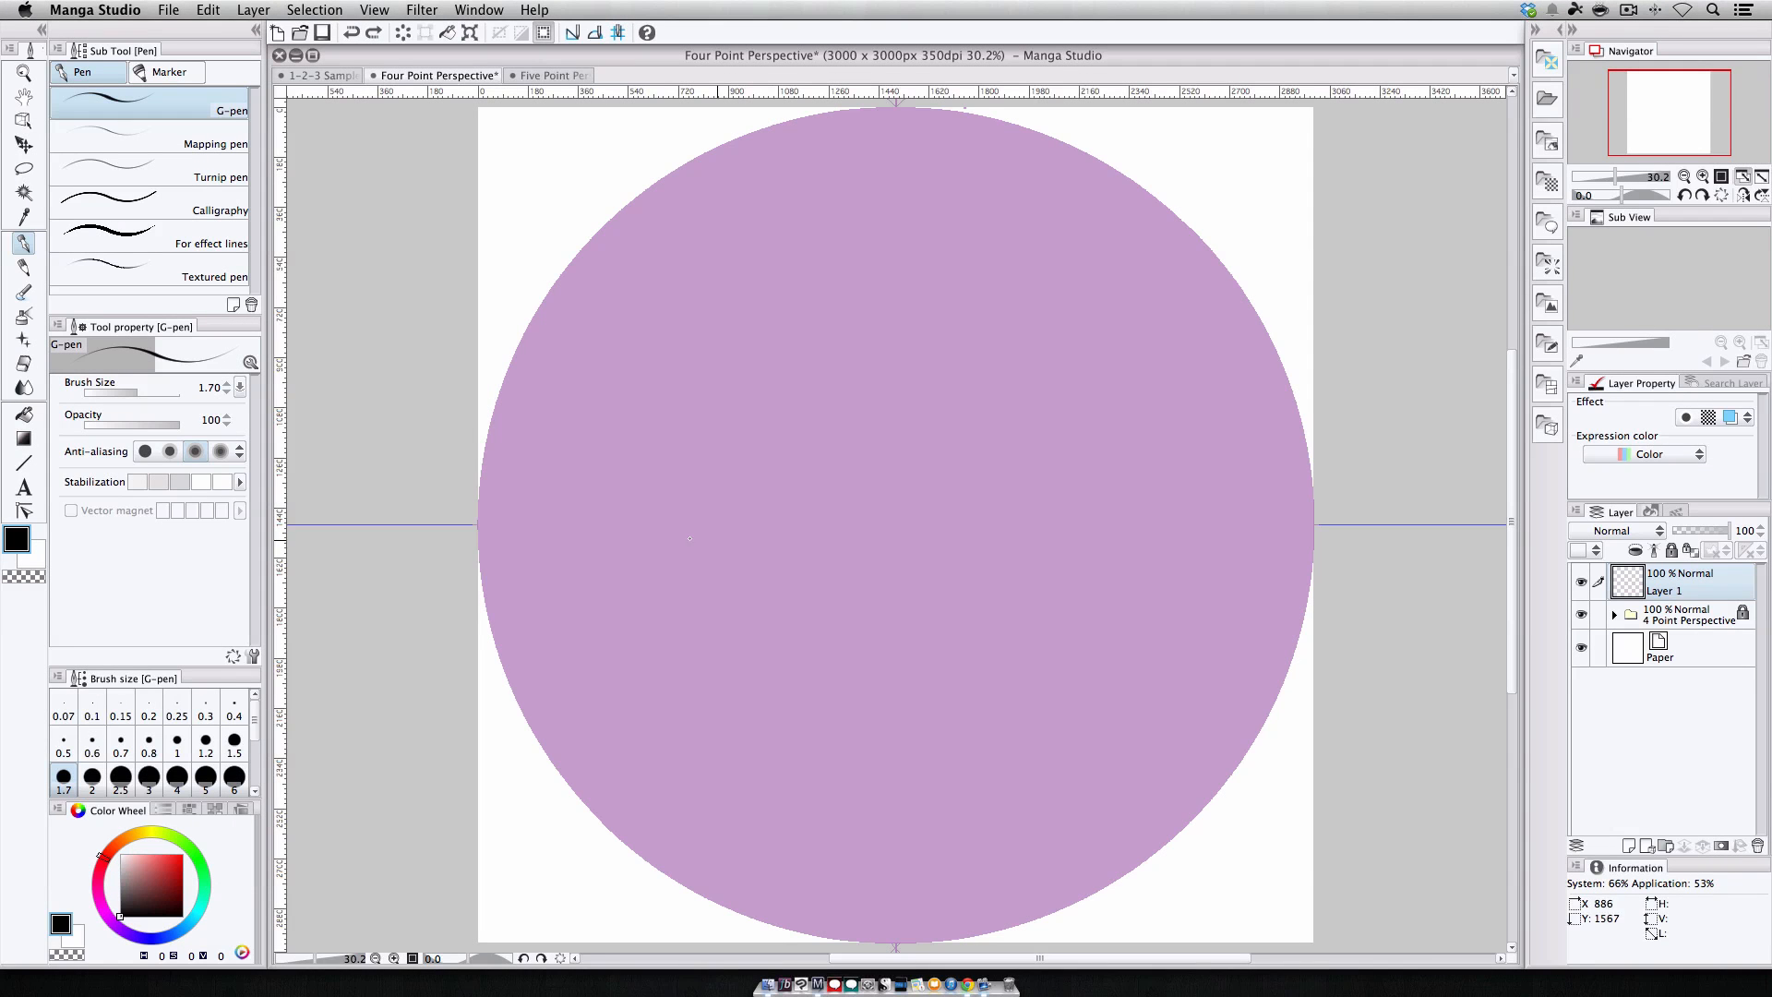
Adjust the four vanishing point handles of the four-point perspective ruler slightly.
drag(1301, 524, 1310, 518)
drag(893, 110, 903, 105)
drag(884, 940, 899, 934)
Expand the 4 Point Perspective folder and inspect its Vertical and Horizontal rulers at 100% zoom.
click(1614, 614)
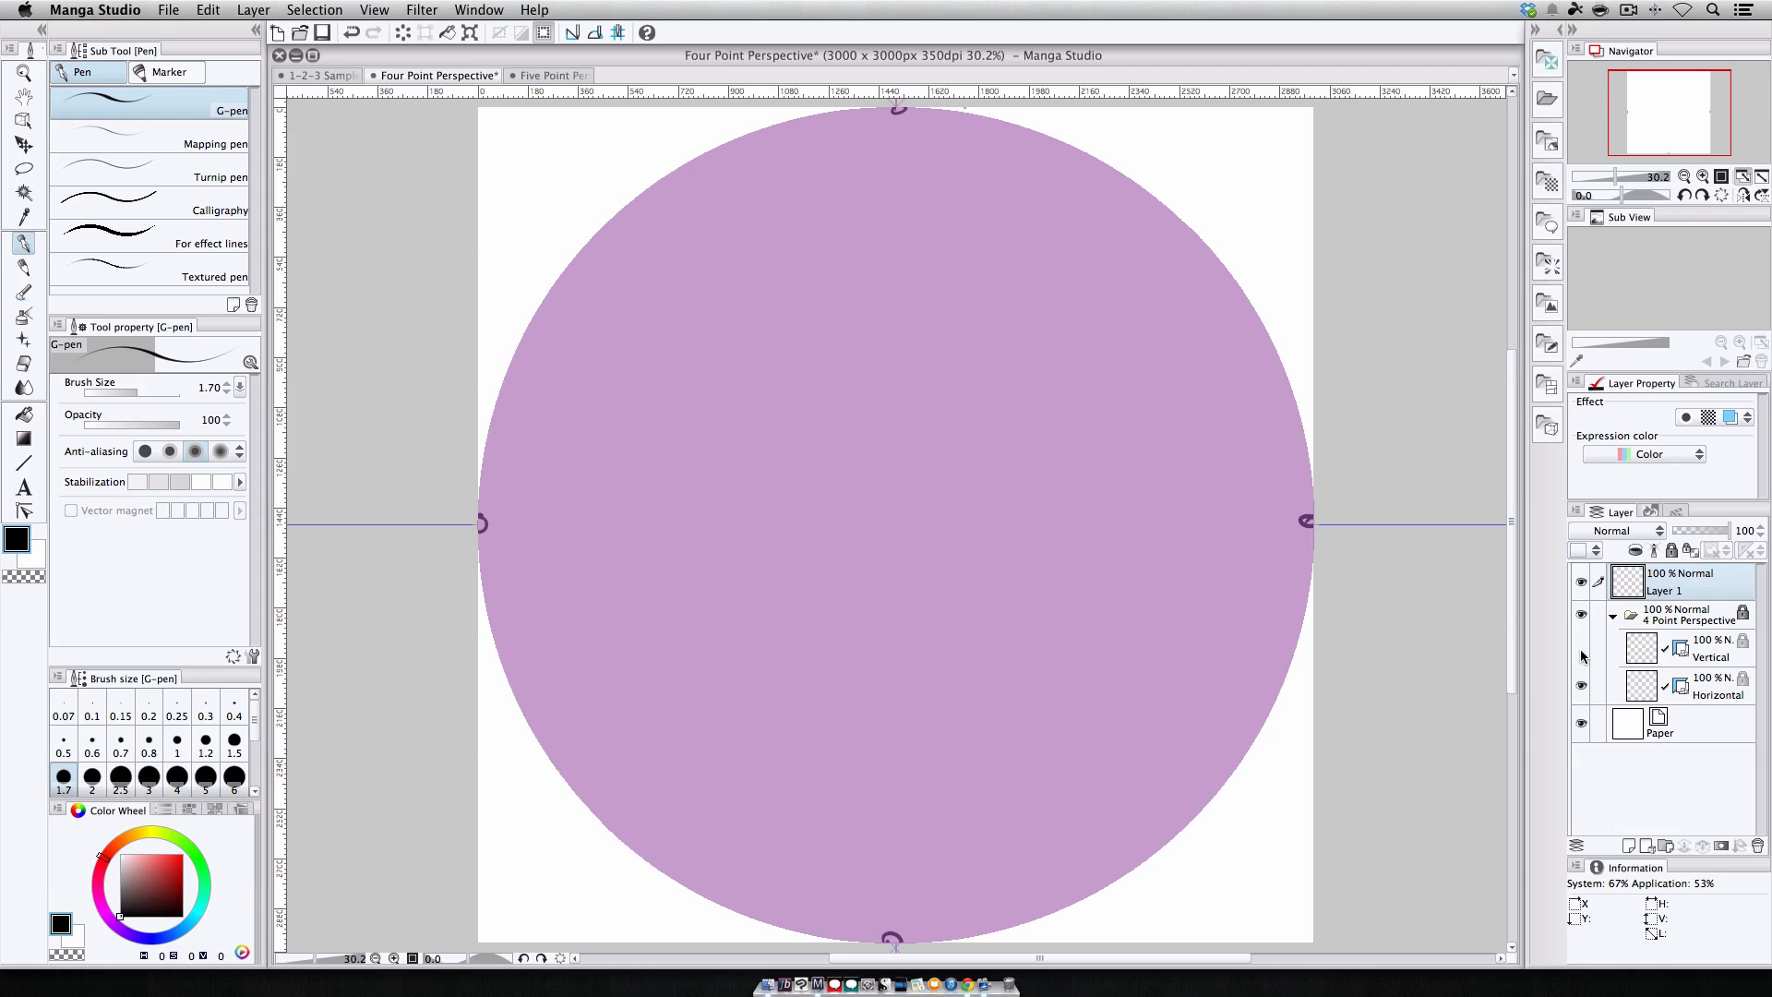
click(1336, 501)
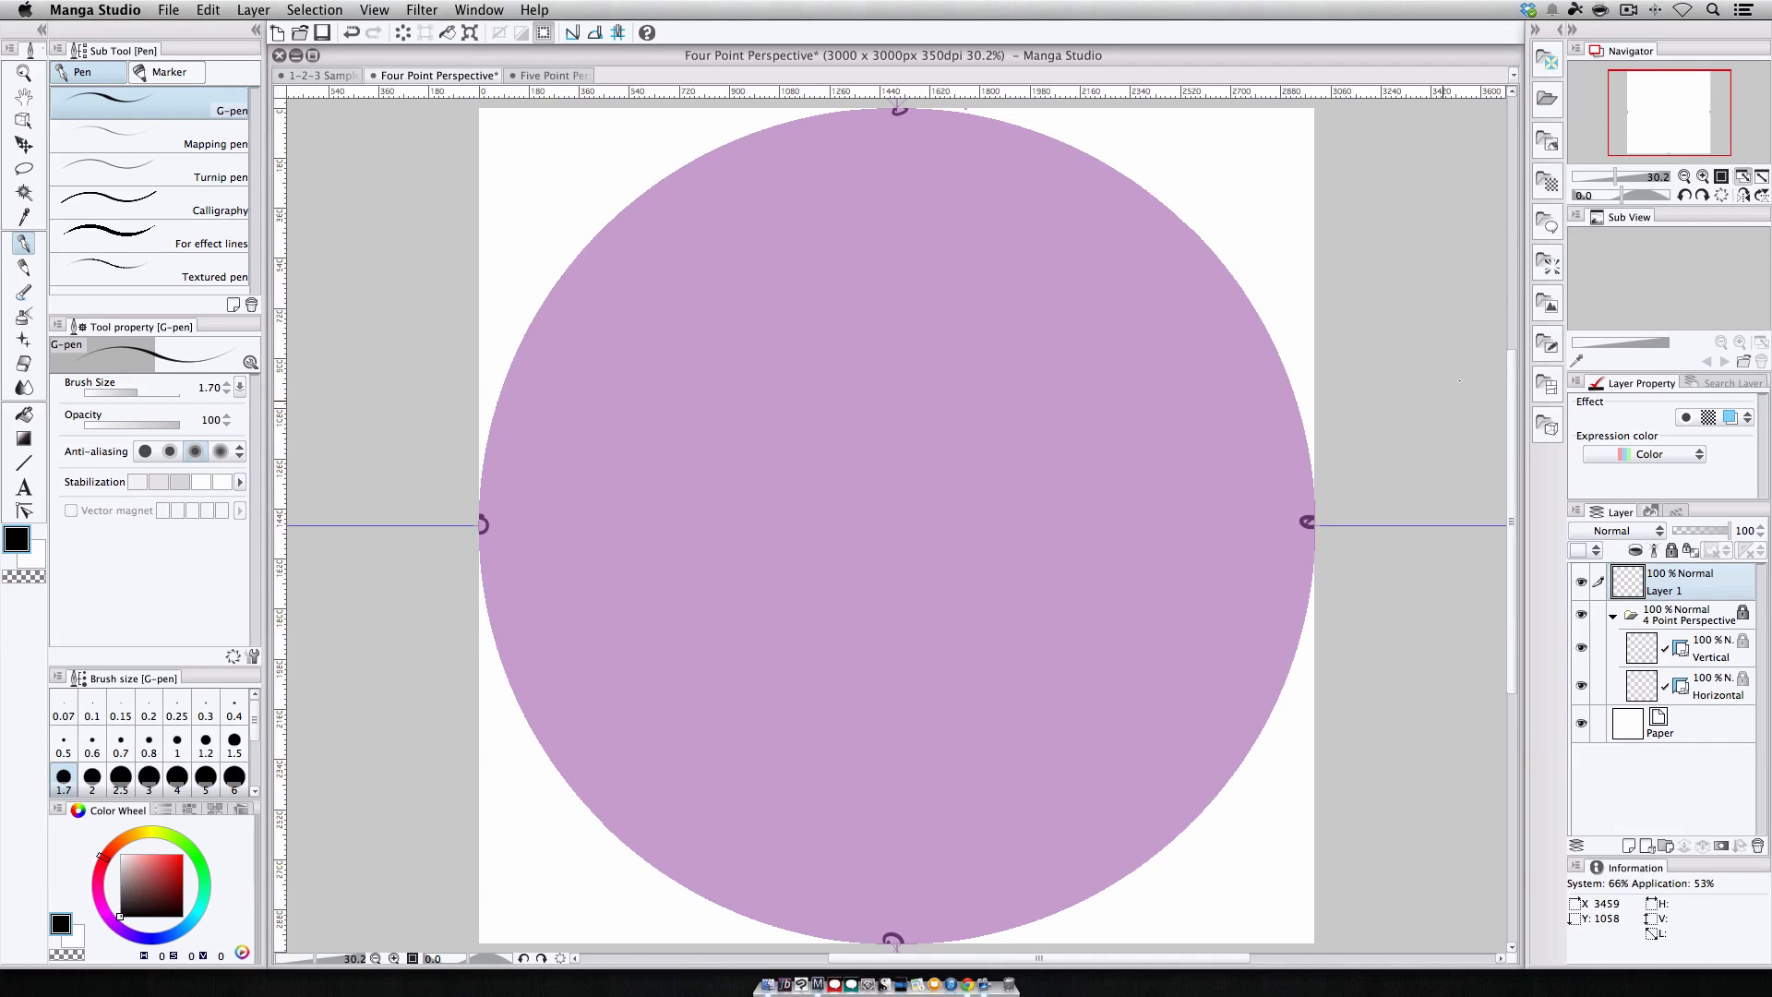
click(1721, 176)
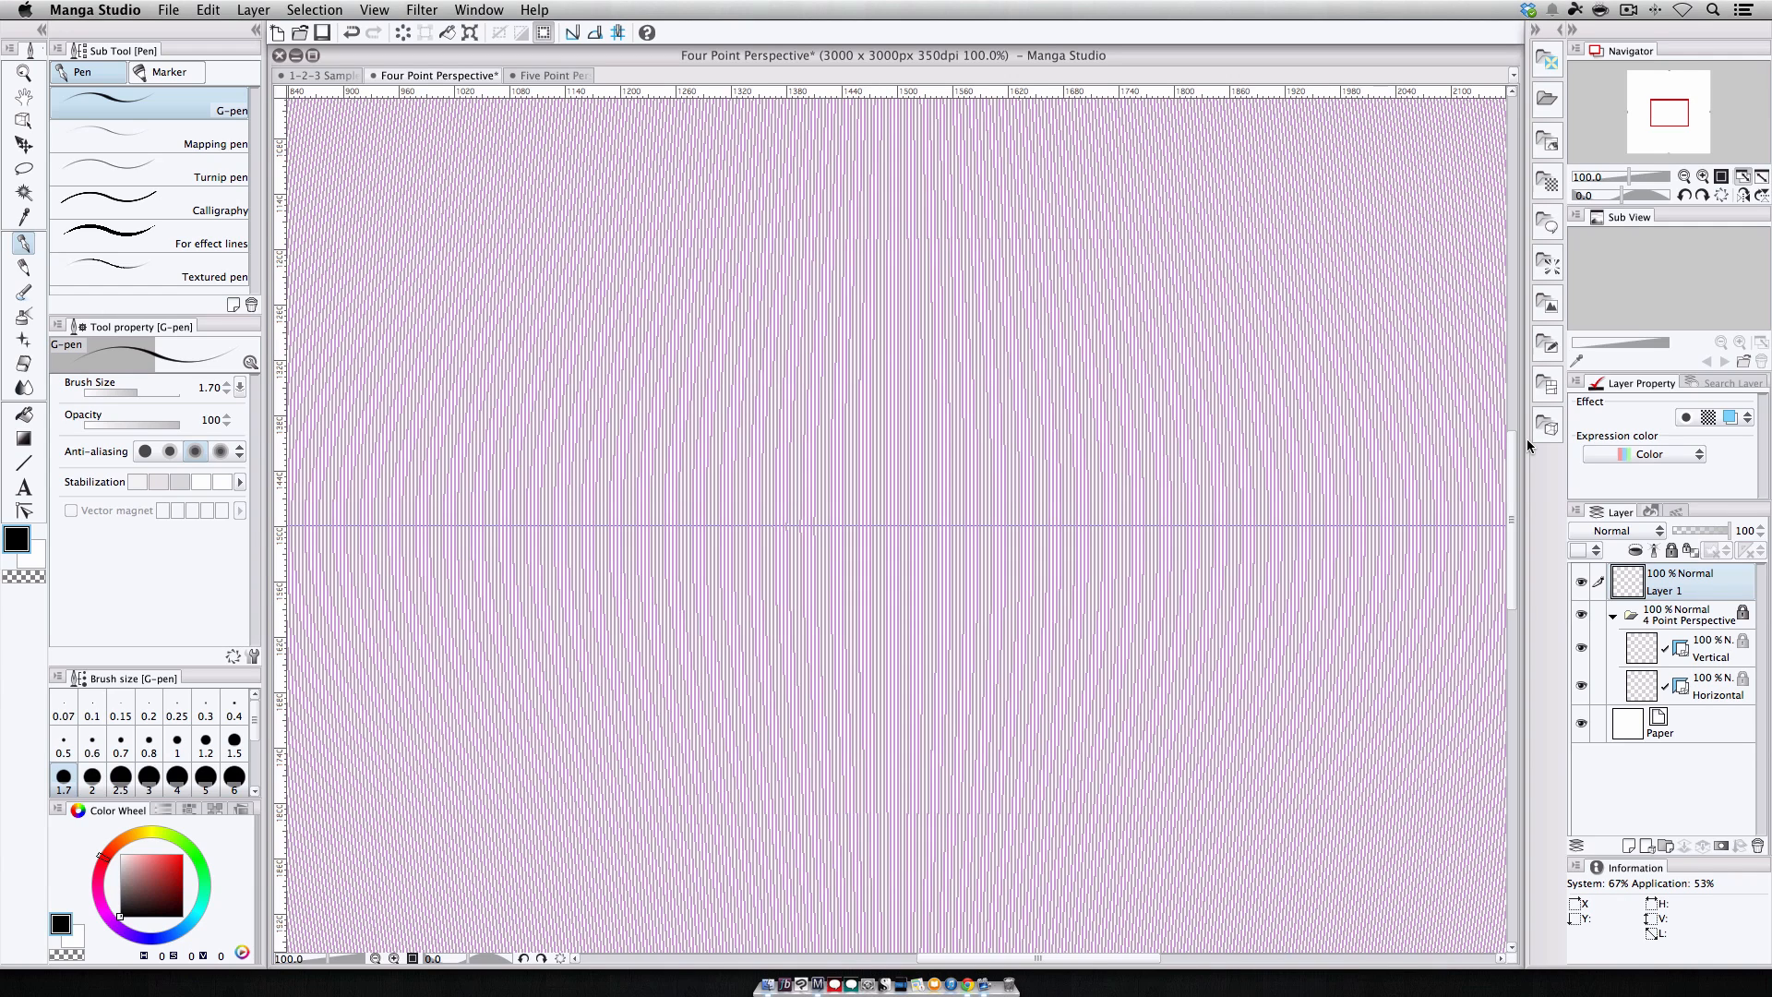
click(1742, 176)
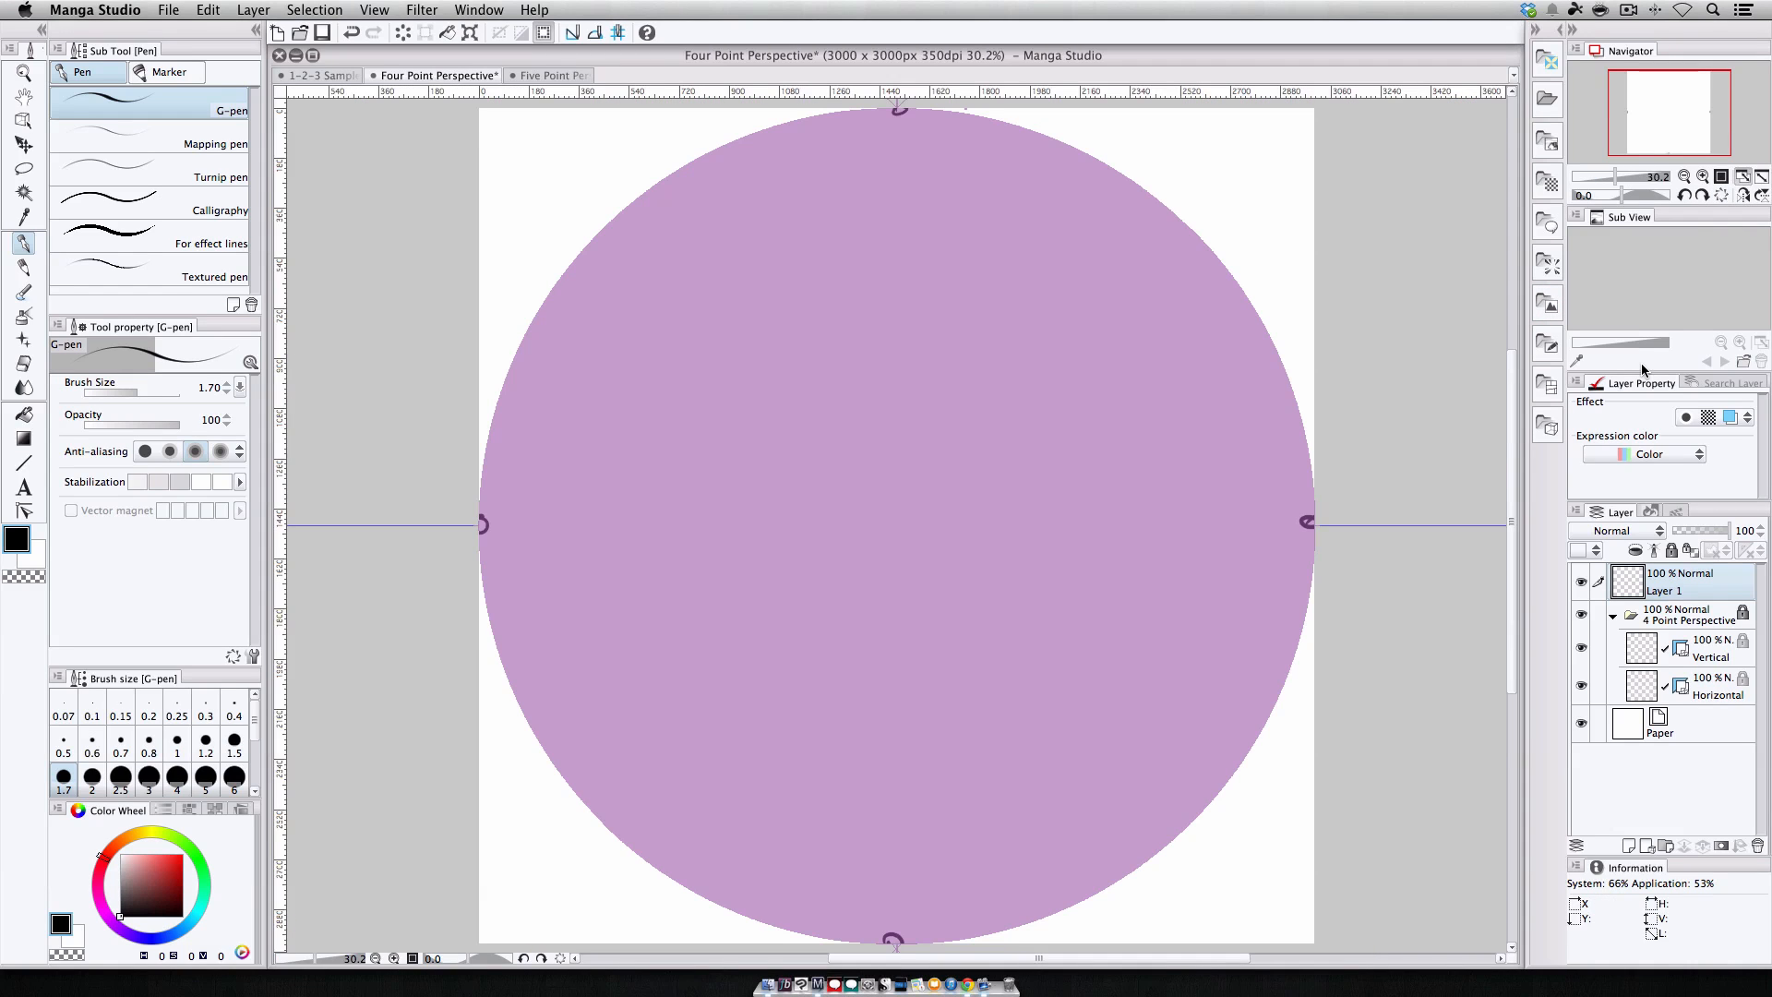
key(Delete)
click(318, 75)
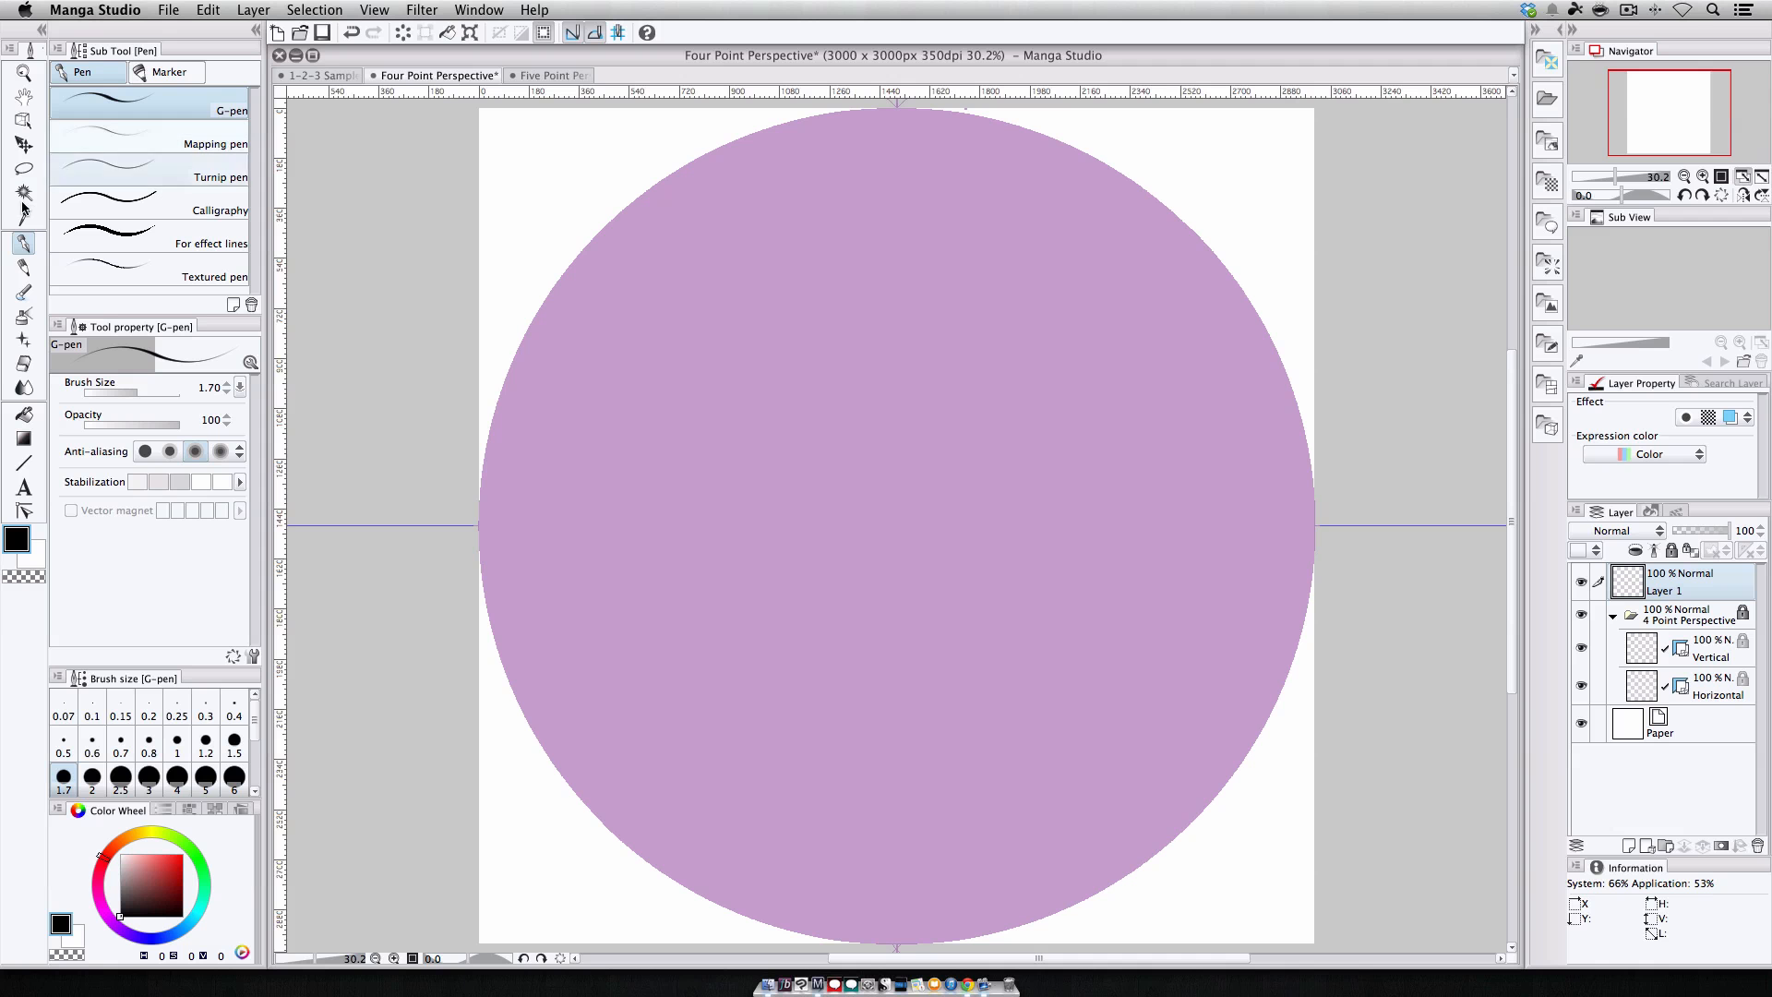
Sketch vertical pencil lines snapping to the four-point perspective on Layer 1.
click(21, 264)
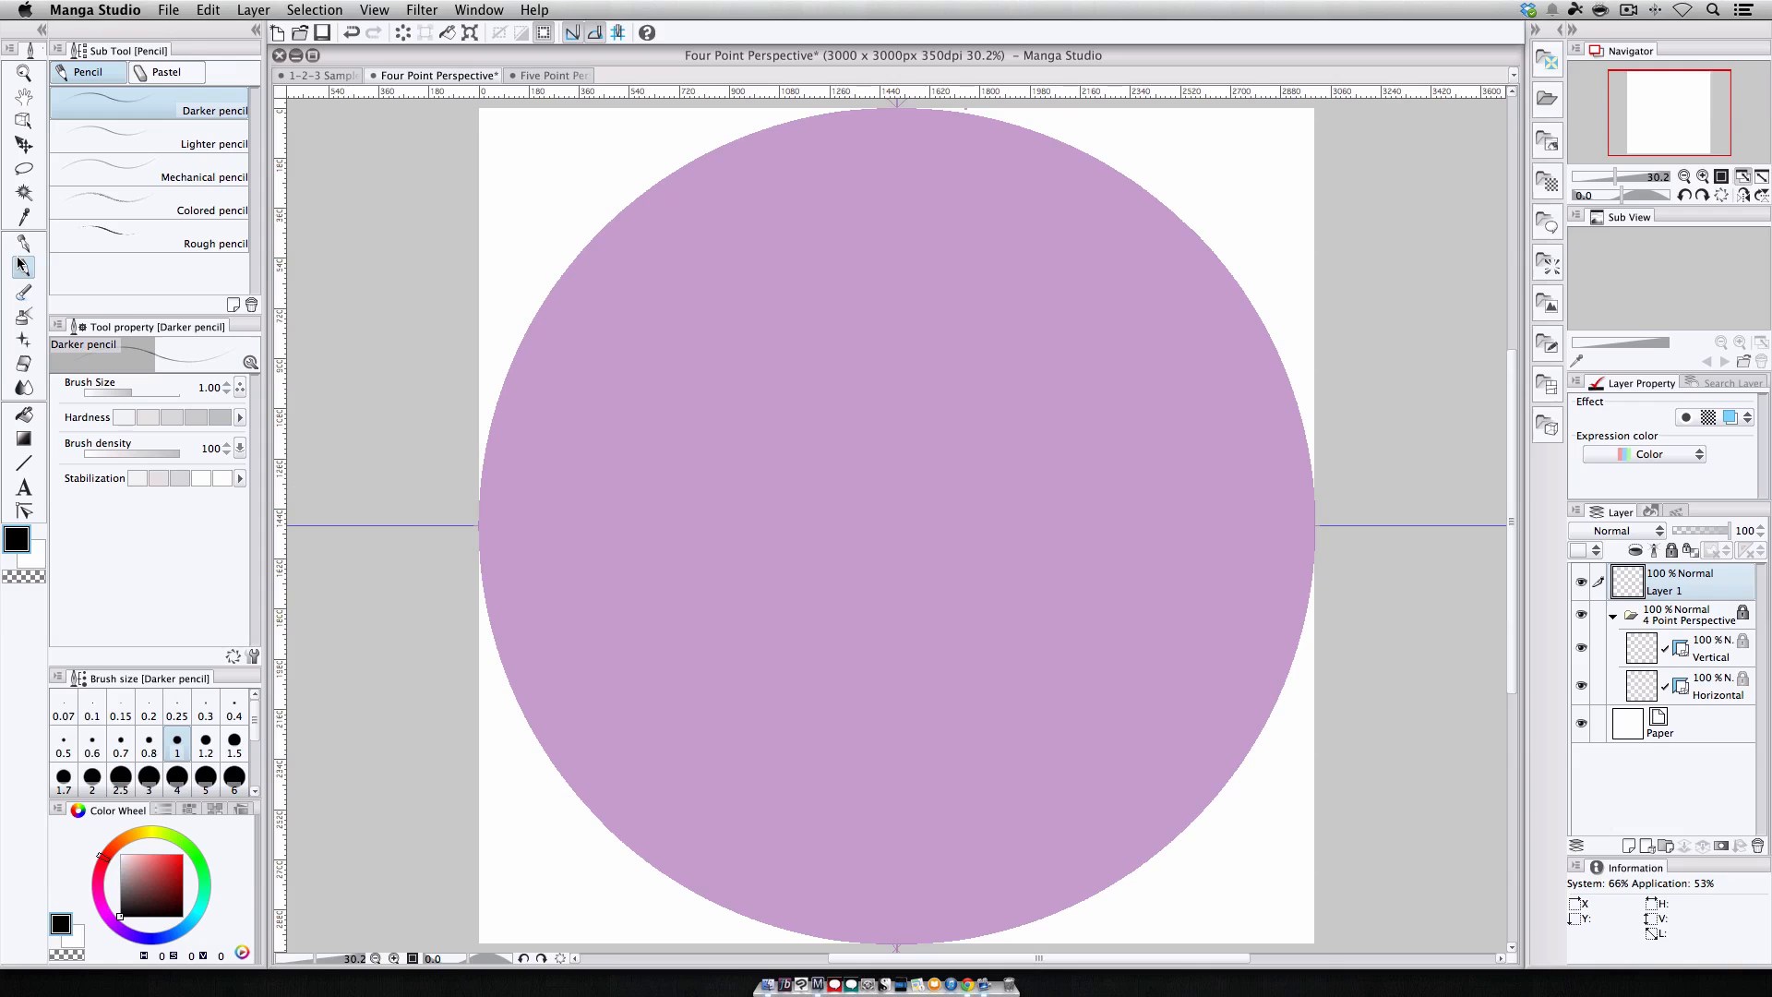
drag(849, 317, 840, 536)
drag(840, 358, 845, 586)
drag(841, 453, 837, 578)
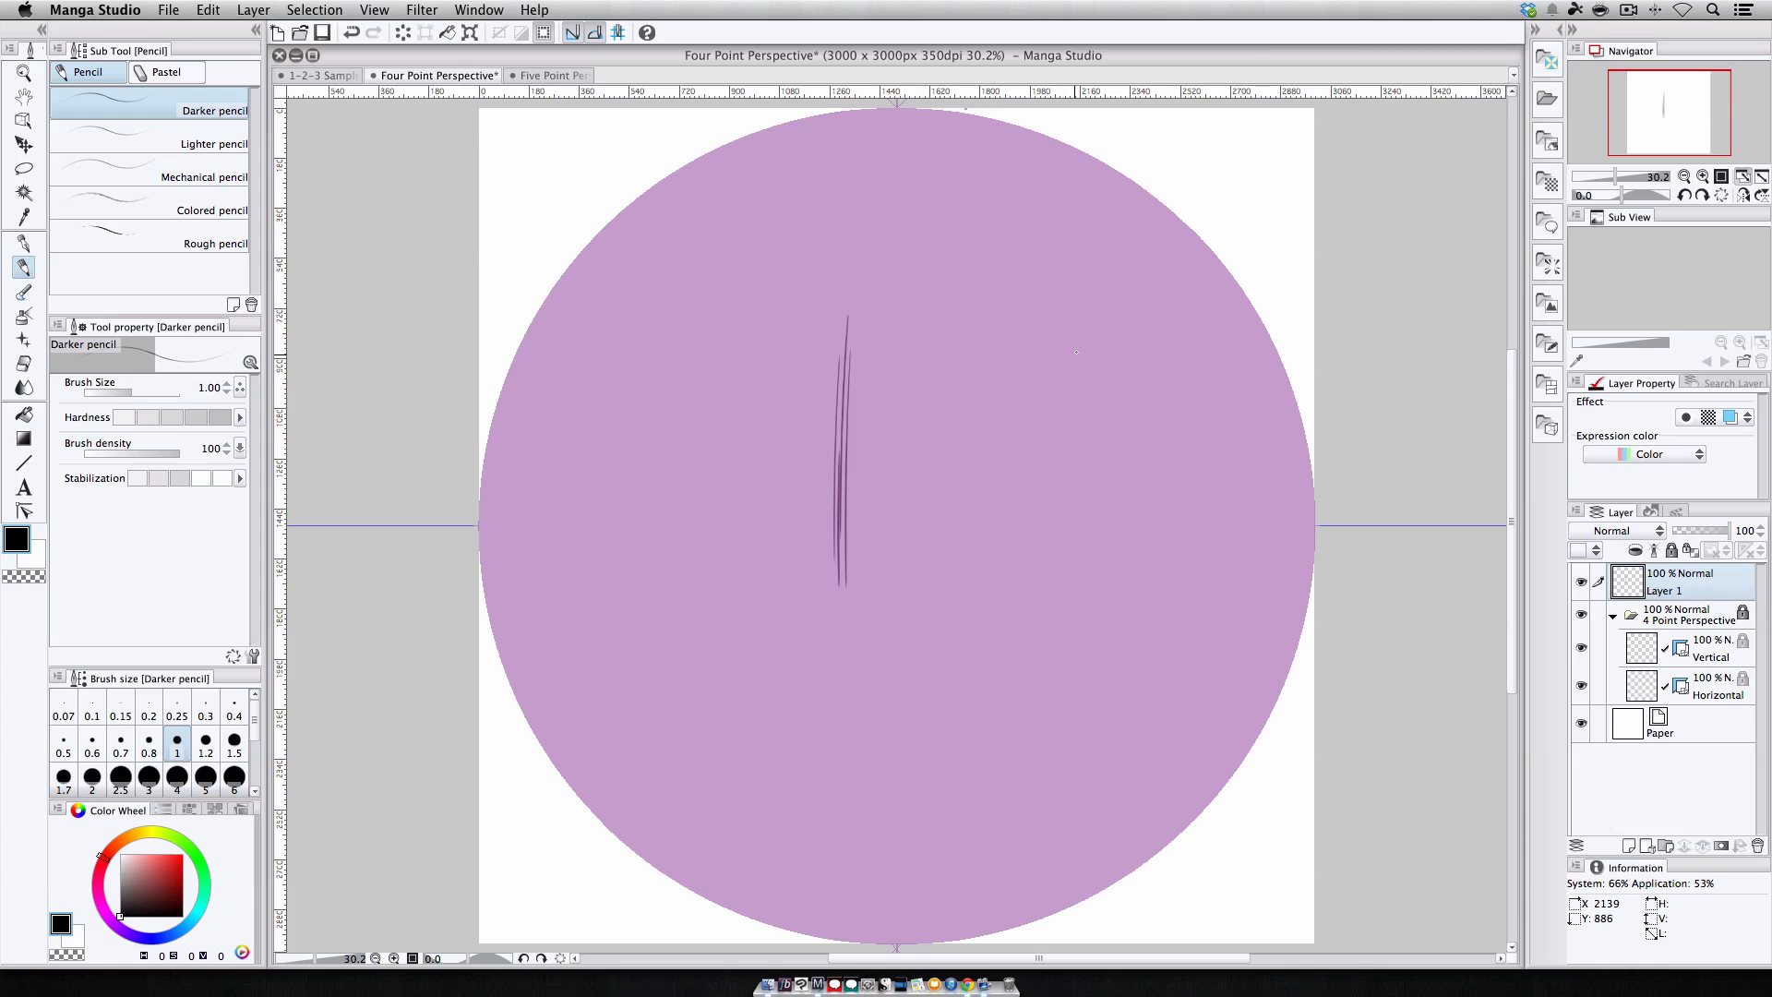
mouse_move(1094, 394)
mouse_down()
mouse_move(1119, 555)
mouse_move(1111, 419)
mouse_move(1135, 414)
mouse_move(1142, 580)
mouse_up()
drag(1161, 385, 1176, 564)
drag(1164, 367, 1184, 524)
drag(1178, 365, 1199, 559)
drag(1193, 417, 1203, 513)
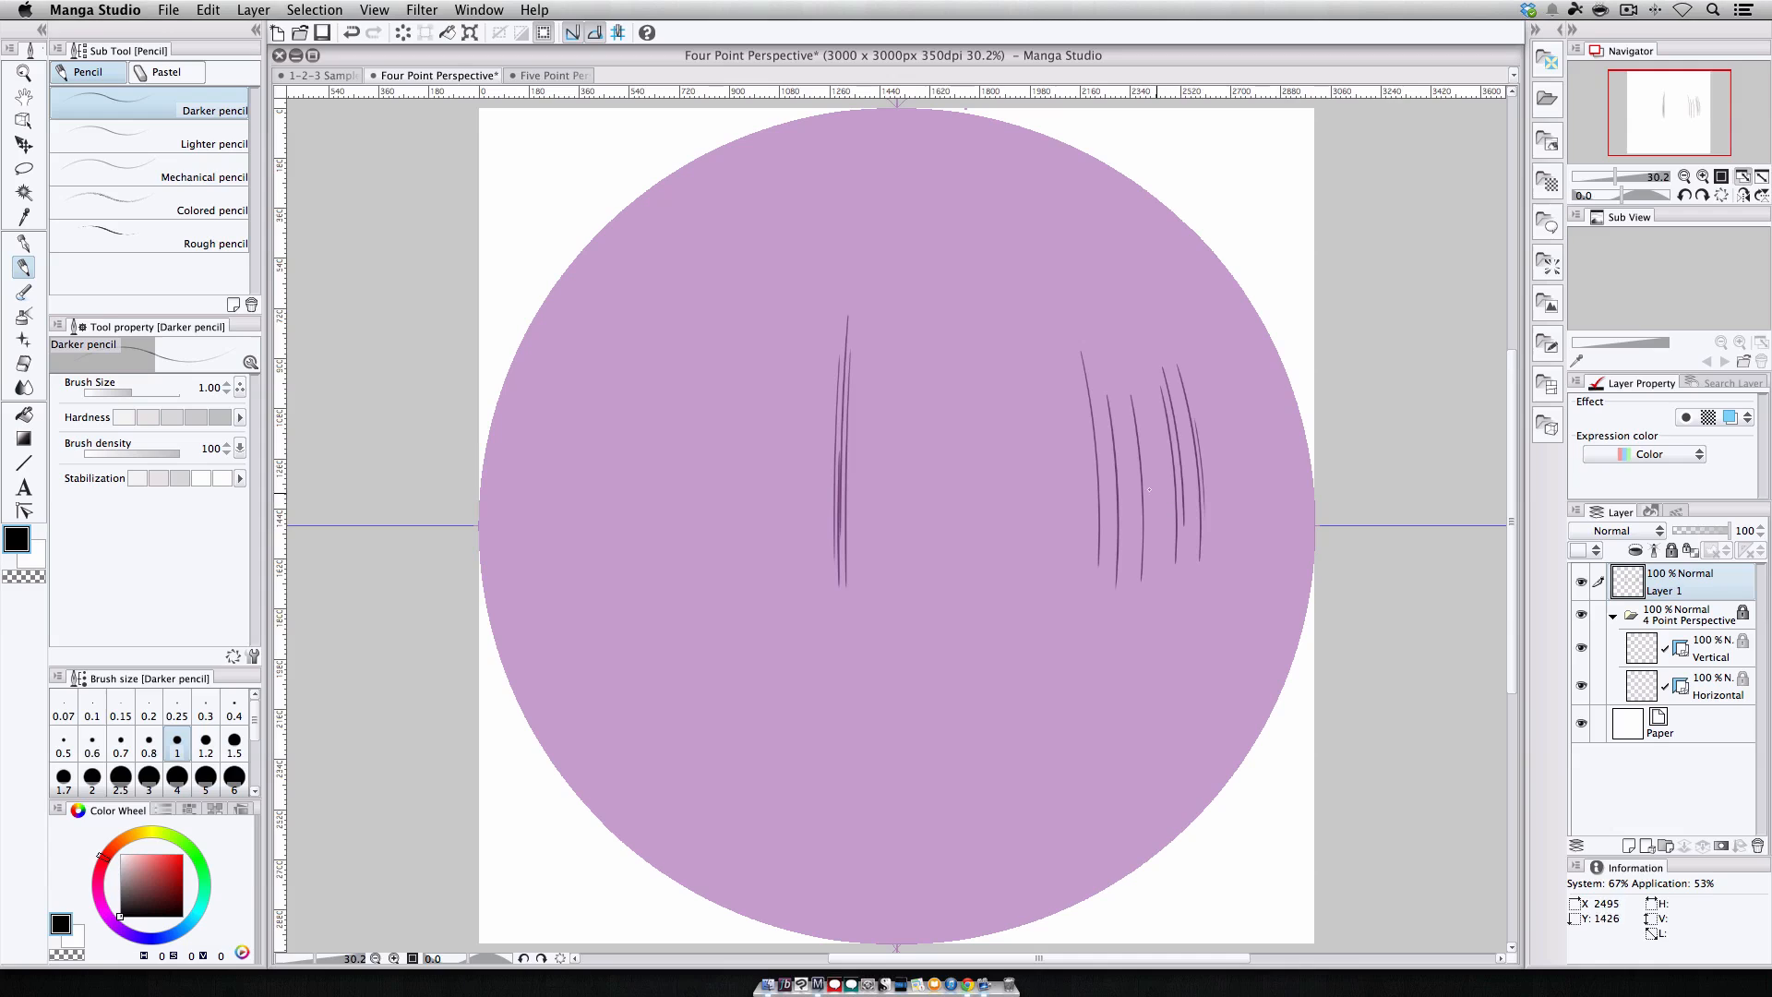
drag(825, 195, 784, 622)
mouse_move(827, 216)
mouse_down()
mouse_move(812, 779)
mouse_move(829, 847)
mouse_up()
mouse_move(816, 323)
mouse_down()
mouse_move(801, 475)
mouse_move(818, 729)
mouse_up()
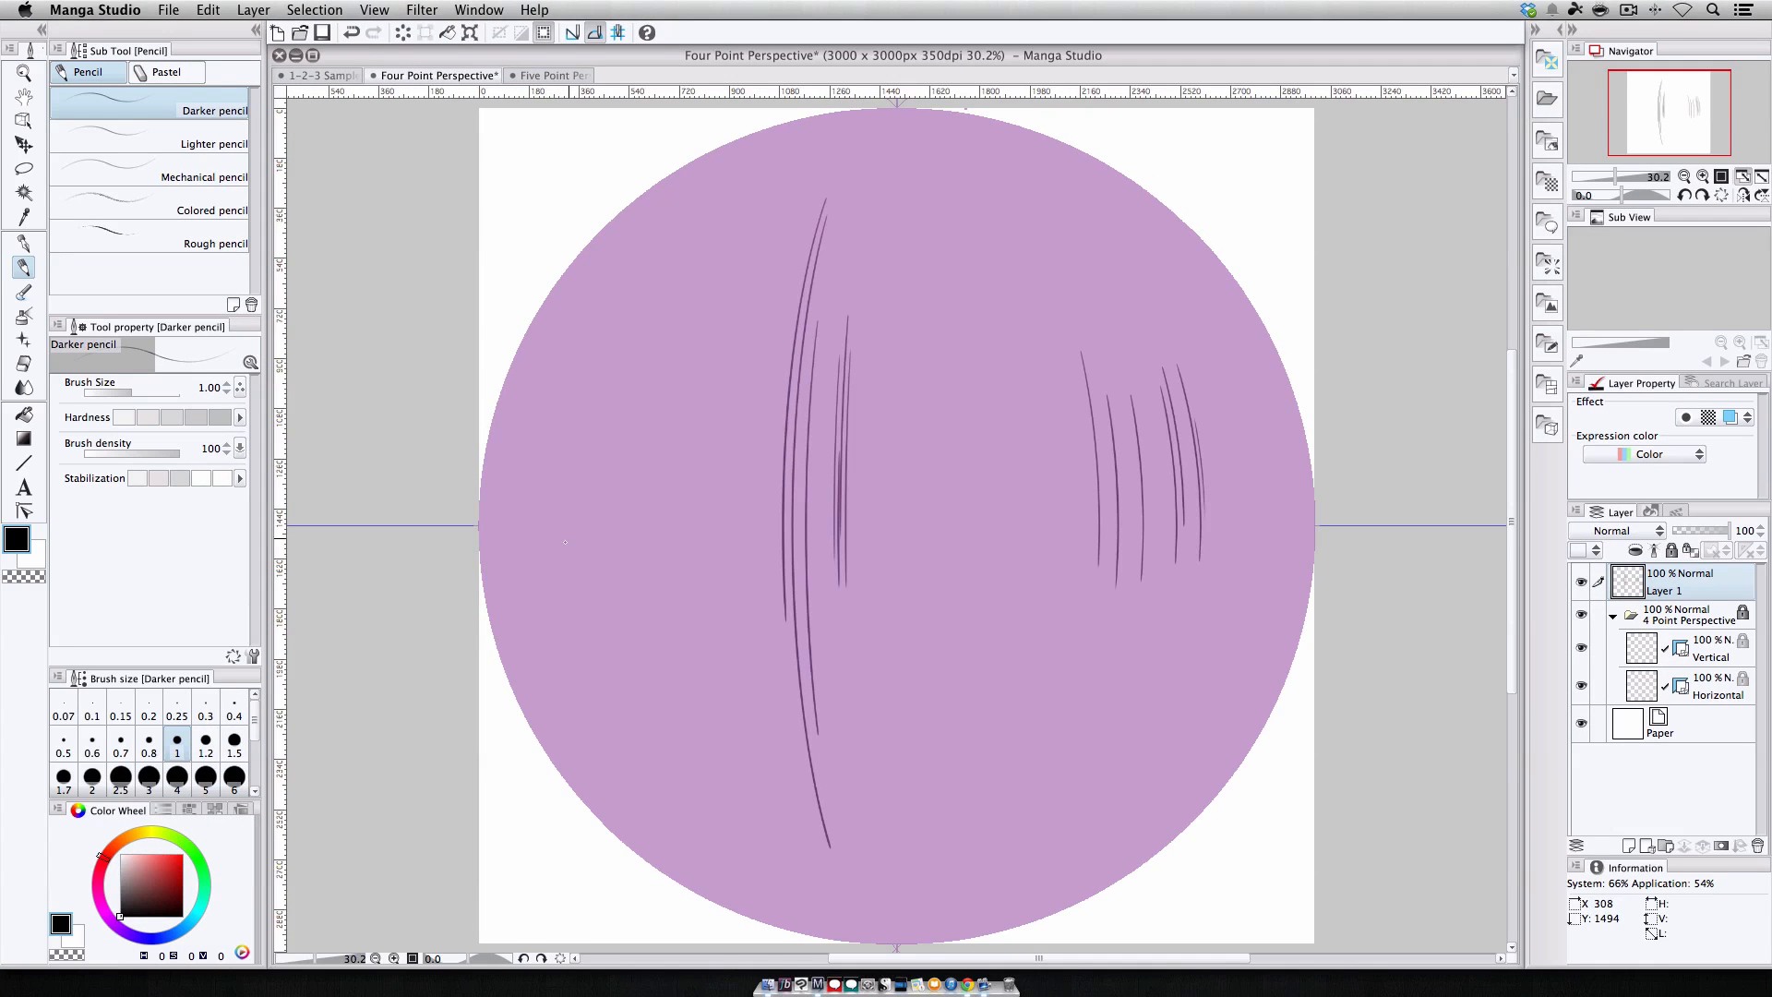
Sketch receding floor lines toward the side vanishing points with the pencil.
drag(528, 585, 697, 790)
drag(534, 605, 877, 580)
drag(683, 650, 1070, 574)
drag(947, 574, 1229, 602)
drag(933, 609, 1250, 664)
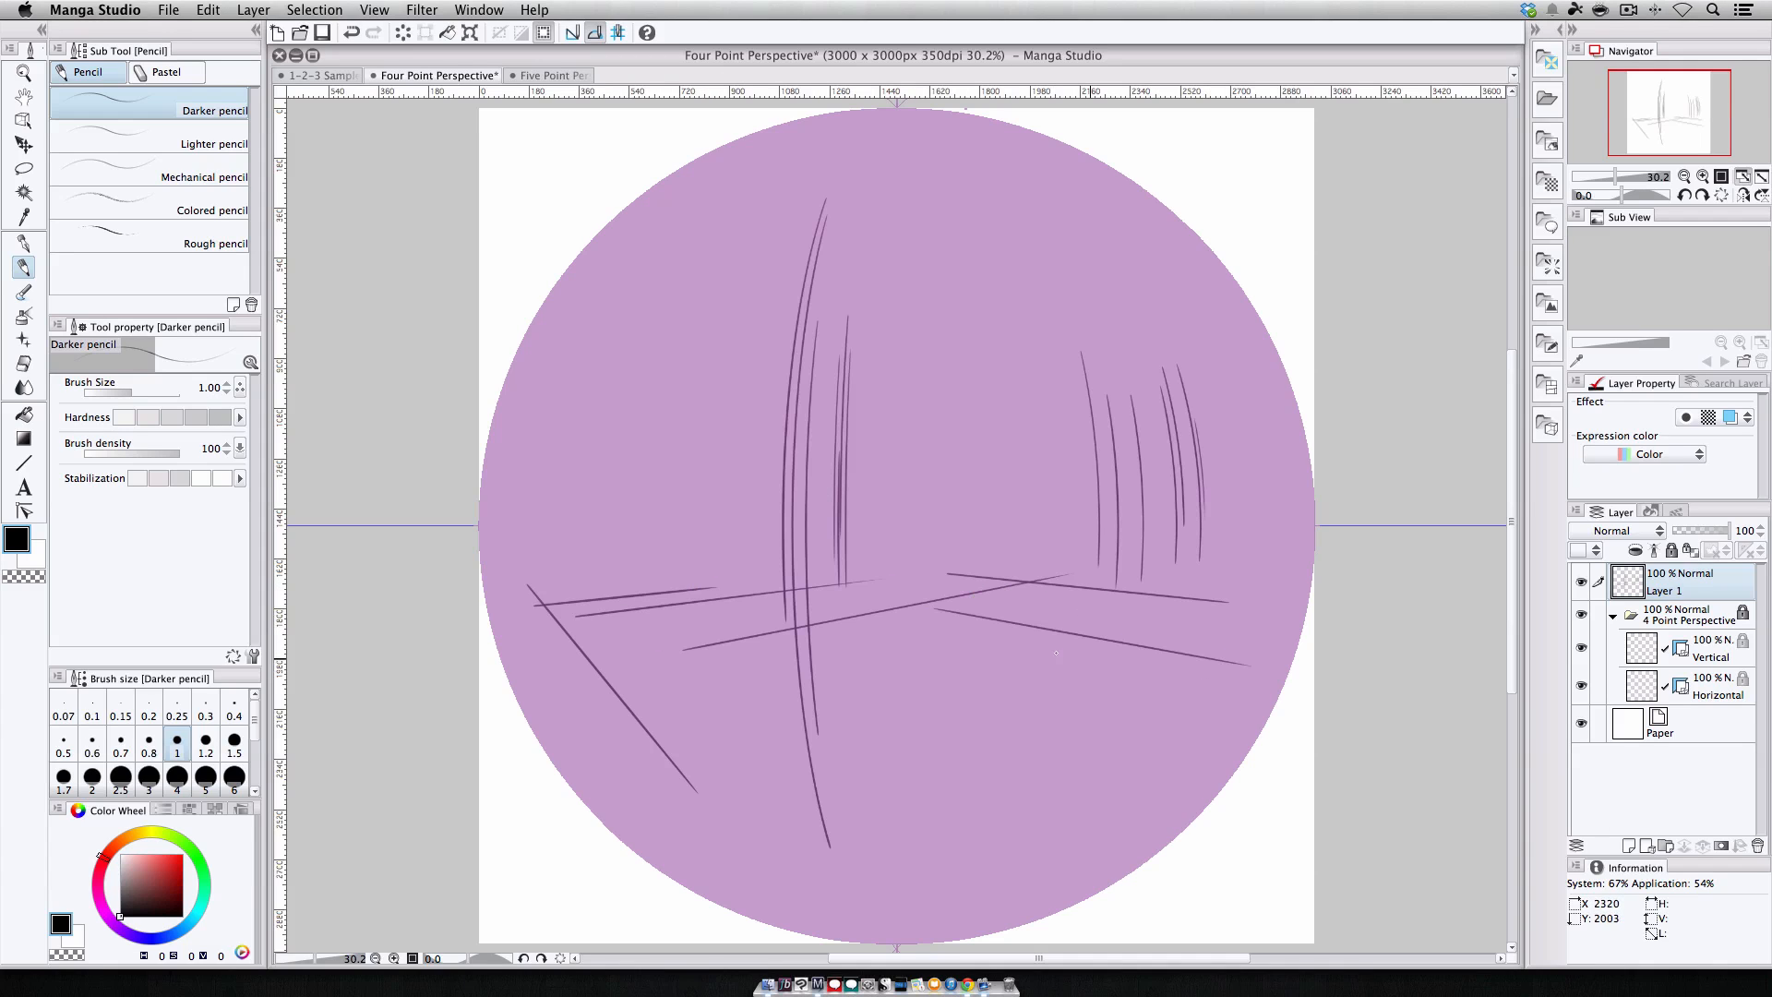
drag(684, 818, 1195, 592)
drag(821, 796, 1199, 590)
drag(902, 783, 1213, 590)
drag(922, 823, 1224, 596)
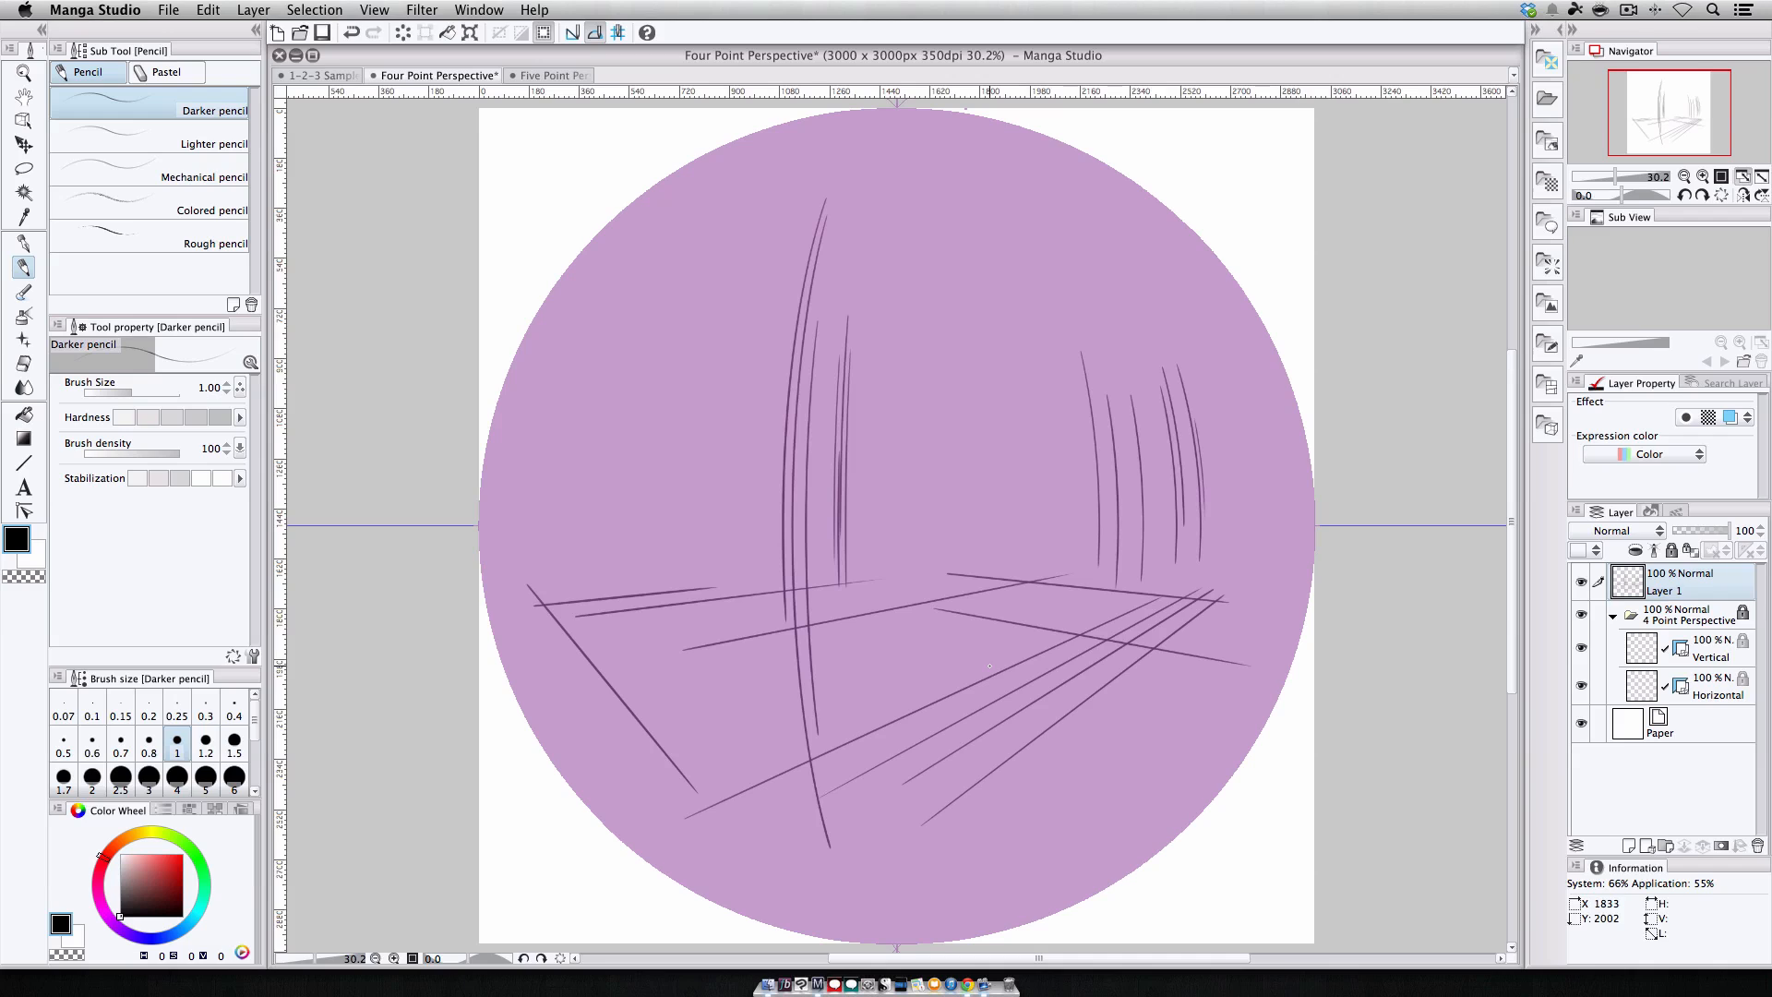
Toggle ruler snapping, sketch another vertical line, and clear Layer 1.
click(569, 33)
mouse_move(871, 563)
mouse_down()
mouse_move(869, 371)
mouse_move(878, 252)
mouse_up()
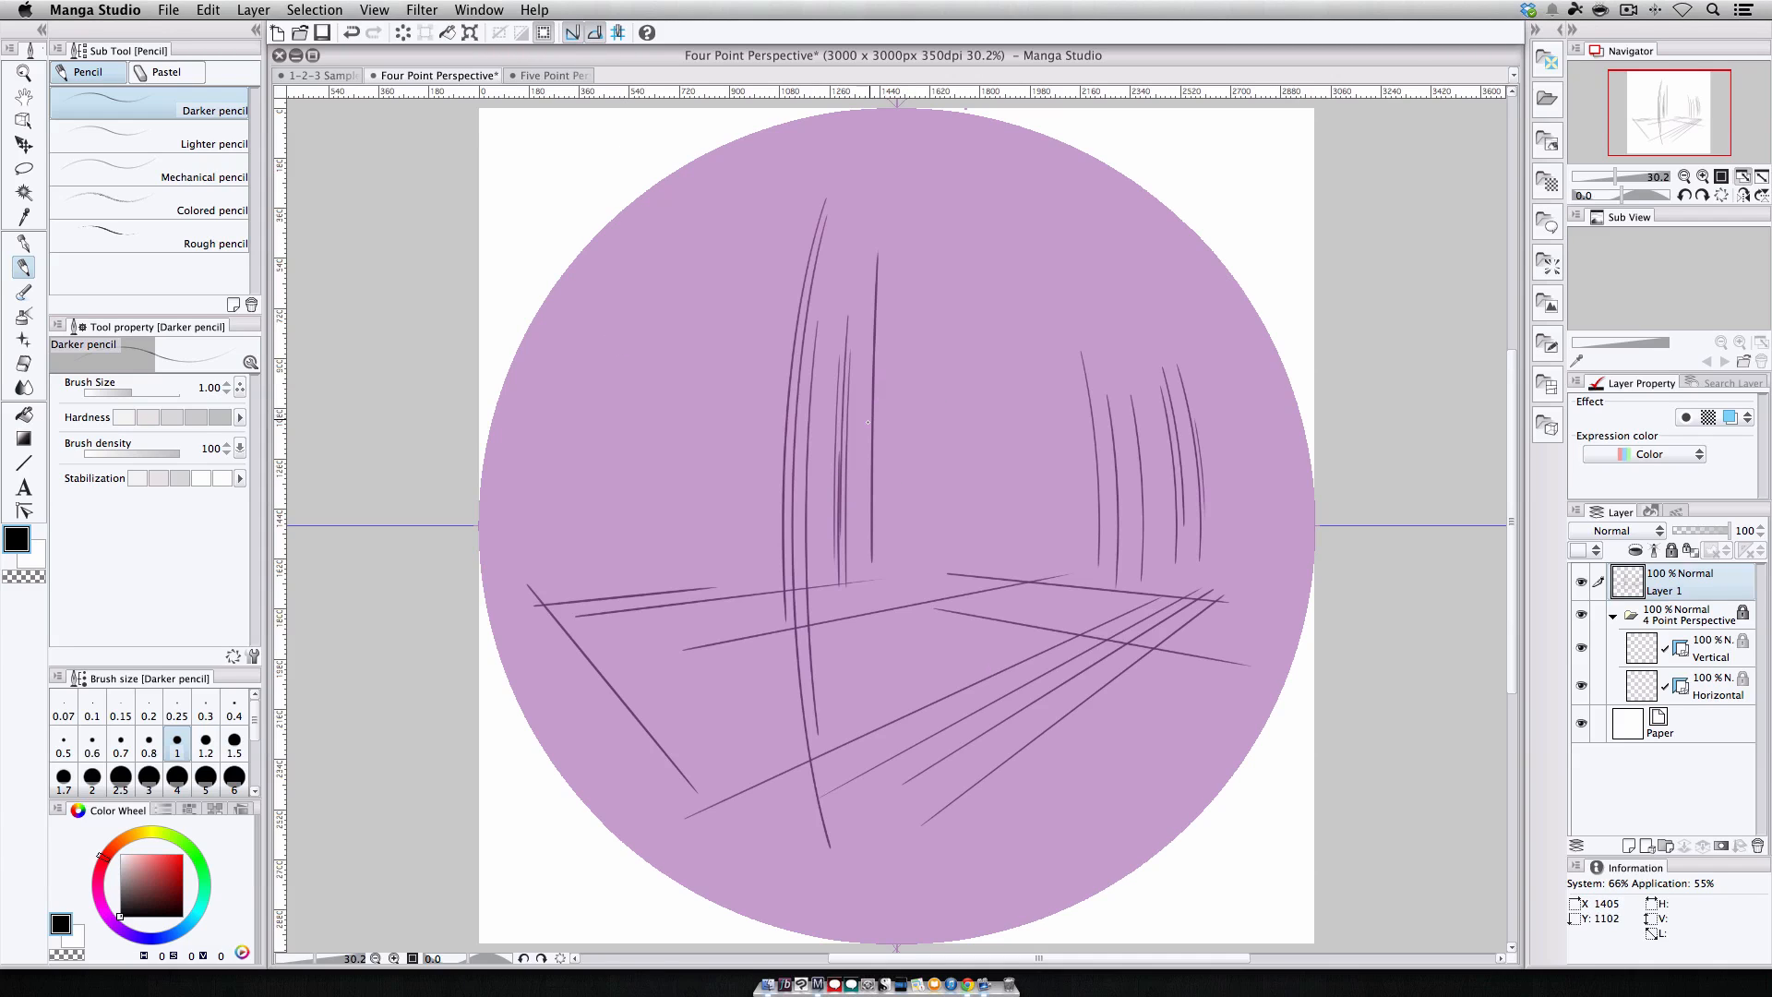
drag(872, 531, 877, 263)
key(Delete)
Sketch a room corner with a vertical edge and floor lines in four-point perspective.
key(ctrl+1)
drag(581, 771, 932, 654)
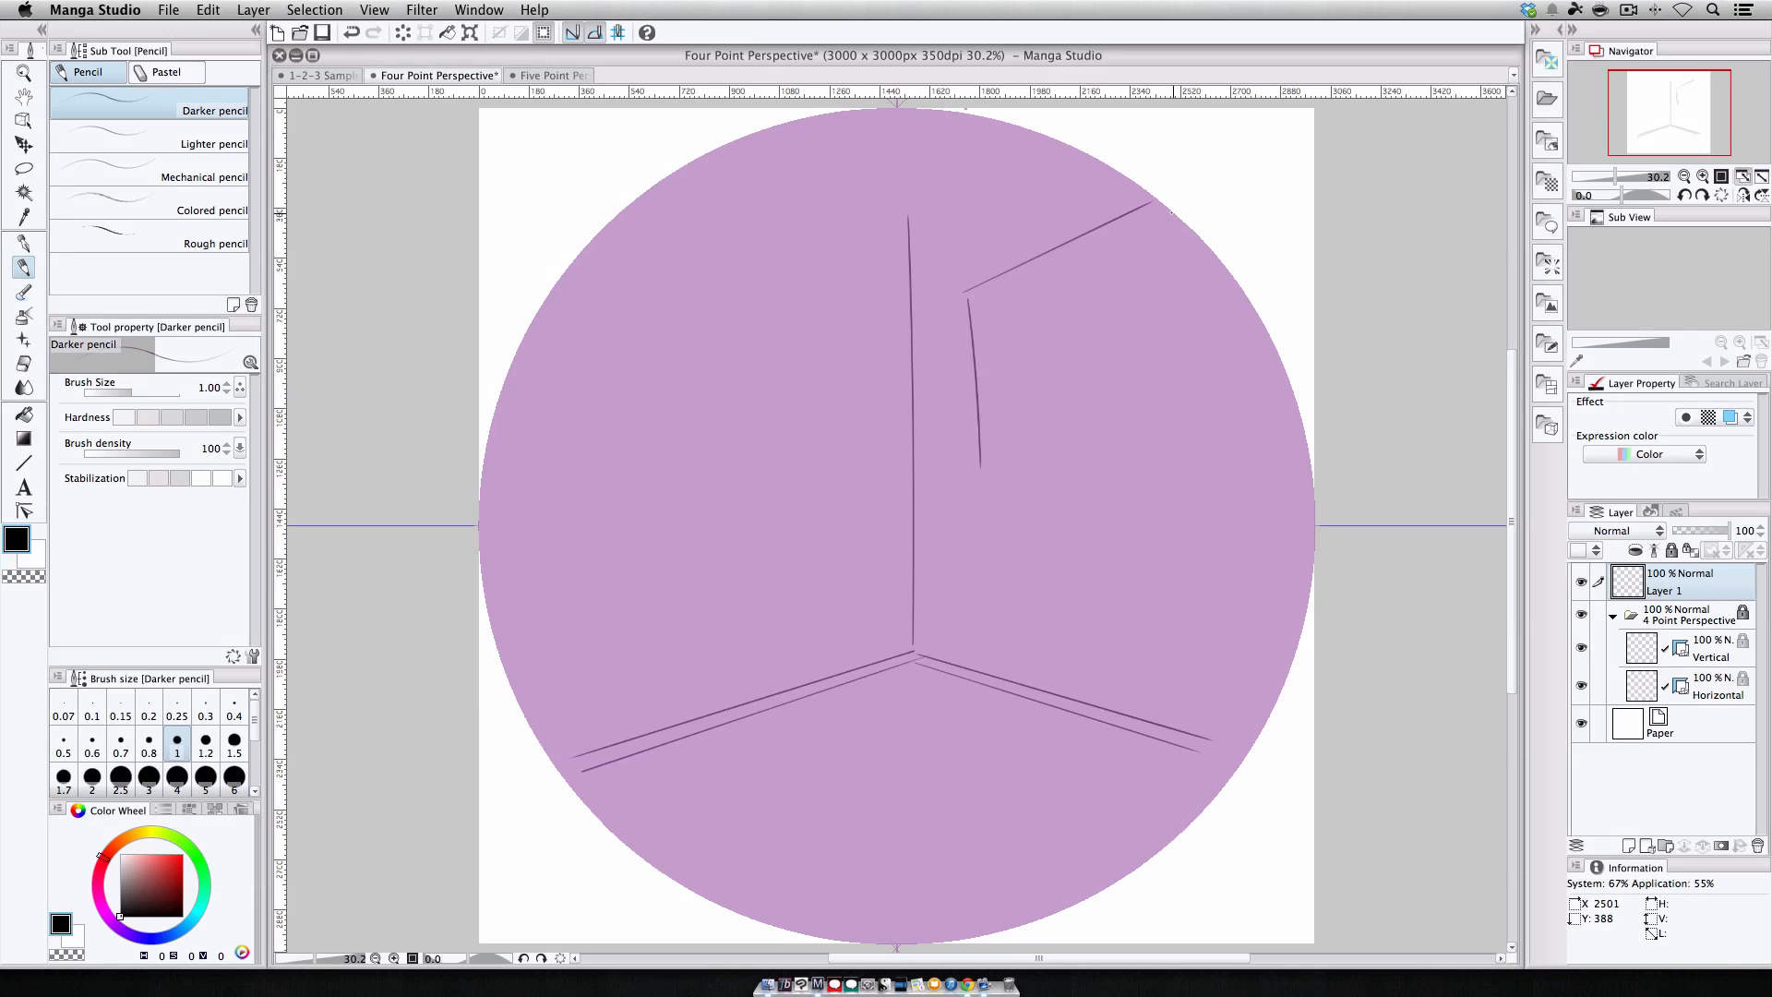
drag(1153, 210, 1278, 427)
Toggle snapping between strokes to sketch a window frame on the right wall.
click(571, 33)
drag(980, 462, 1278, 429)
drag(997, 450, 1243, 412)
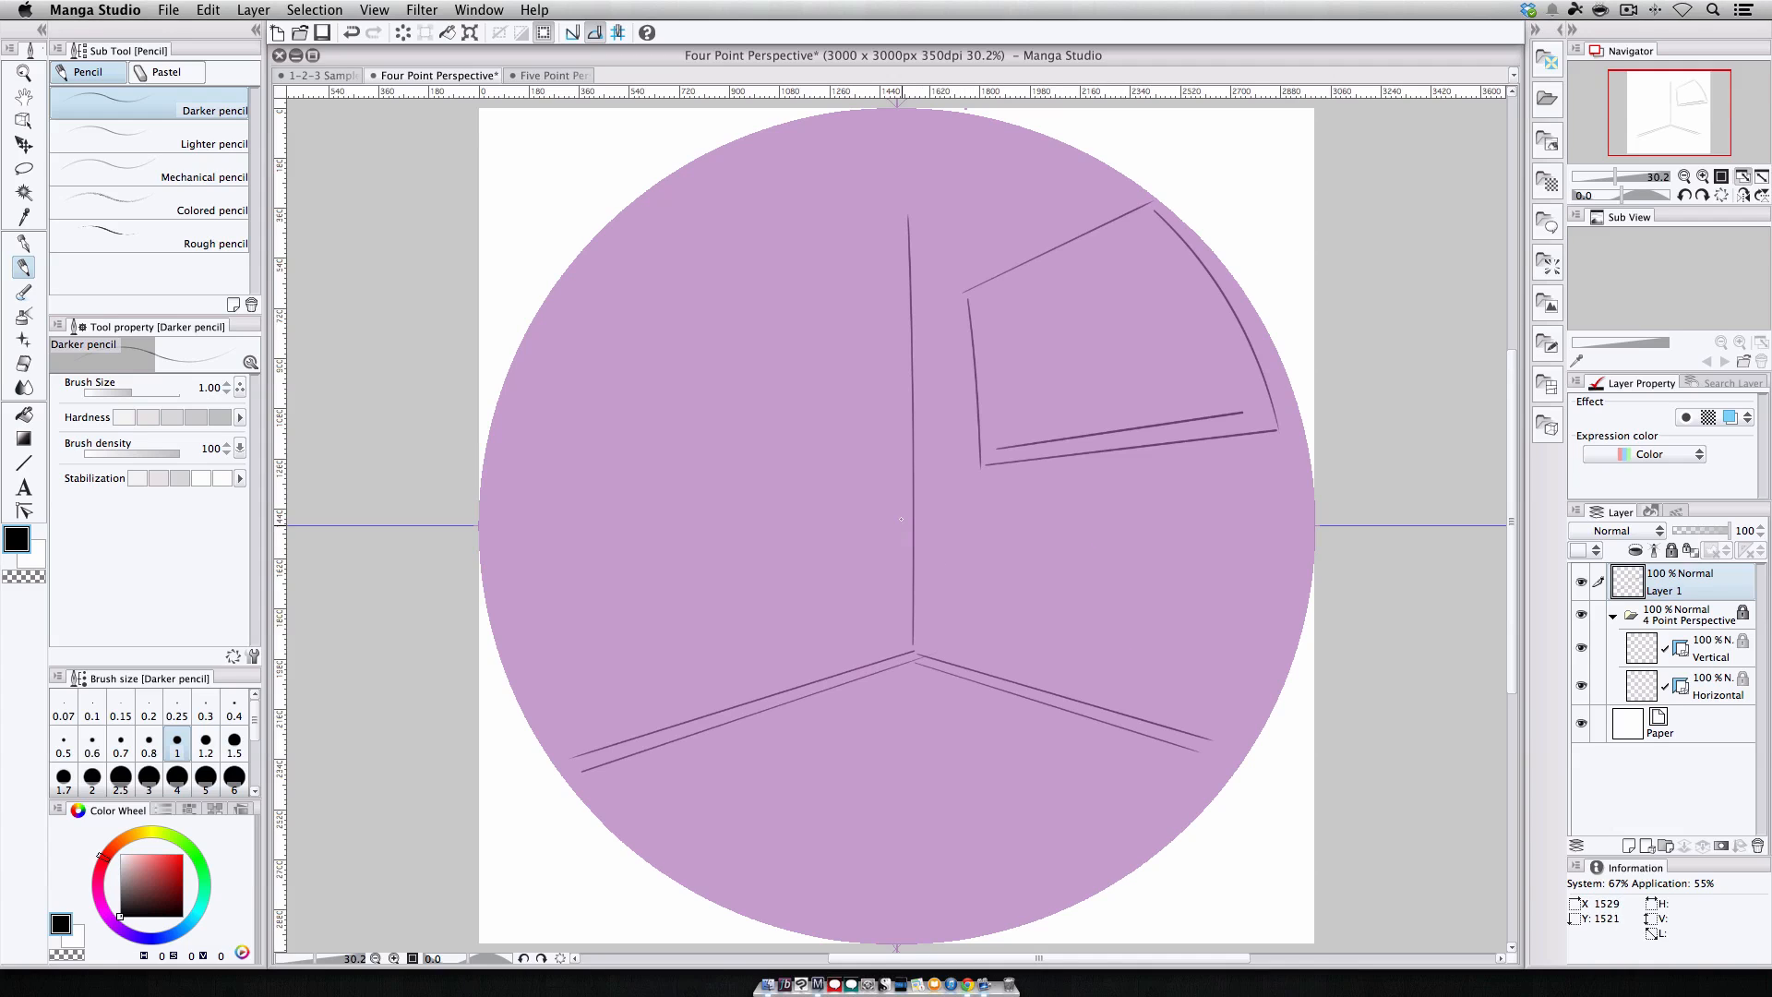
click(572, 32)
drag(993, 442, 983, 301)
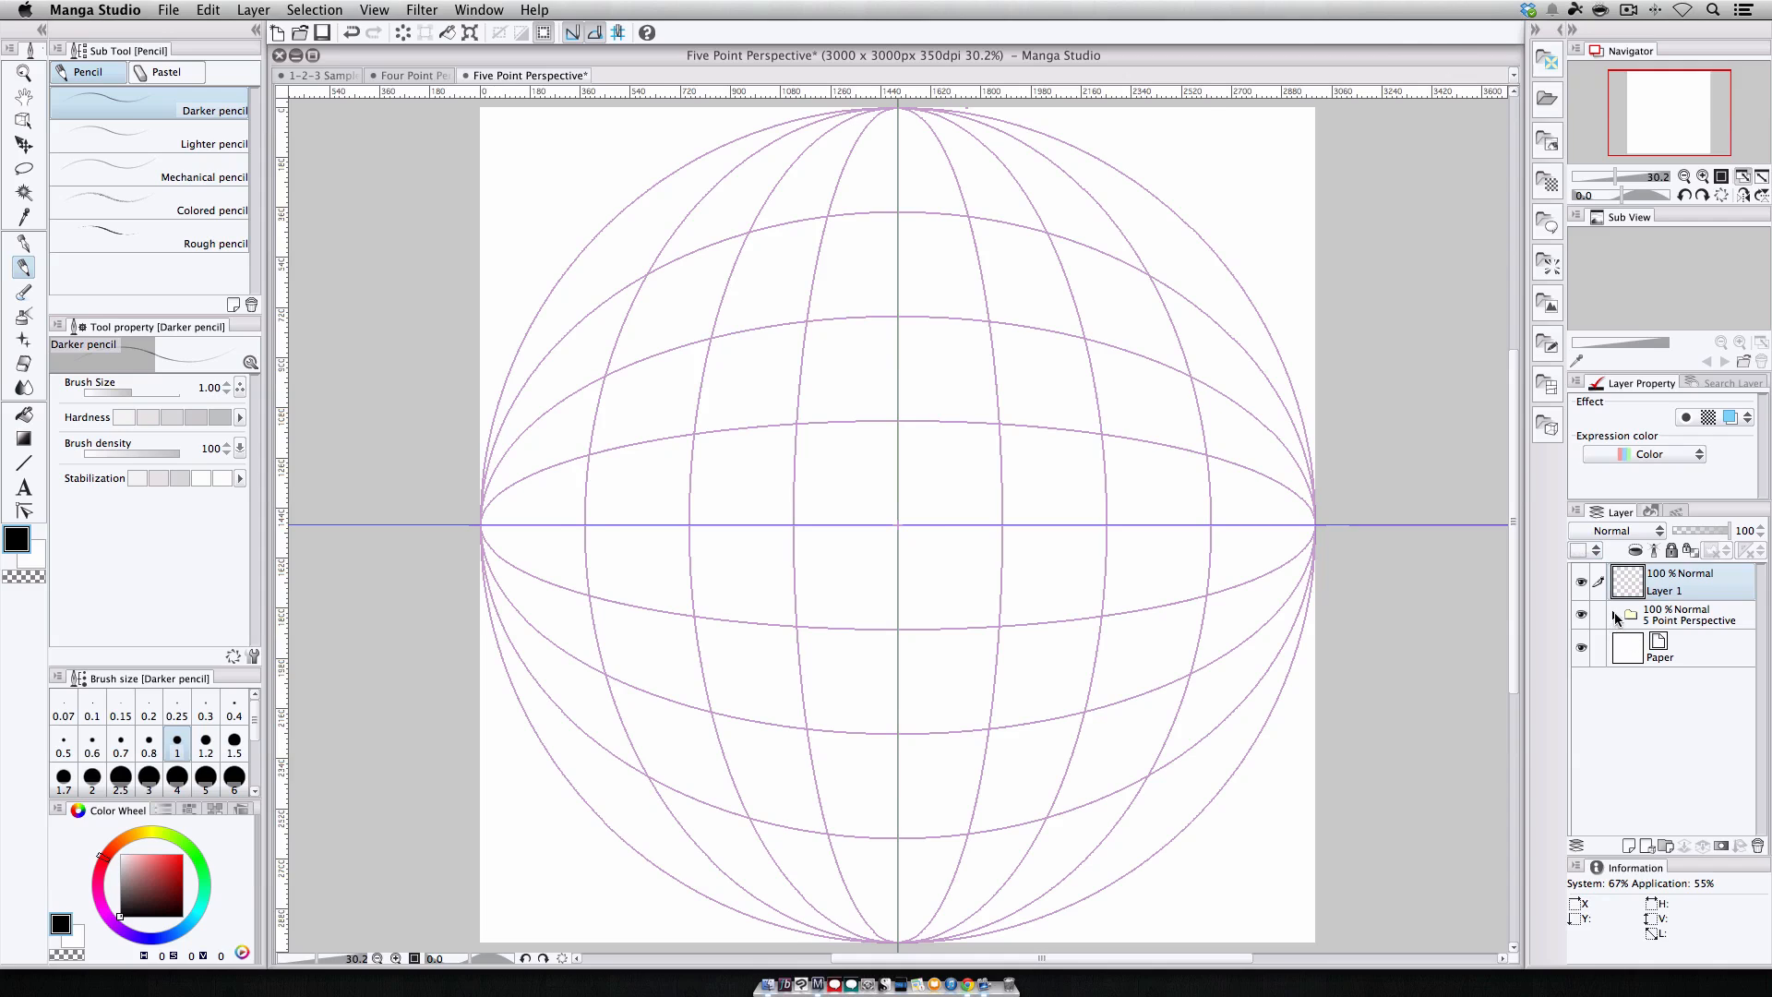
Expand the 5 Point Perspective folder and toggle visibility of its grid size subfolders.
click(1616, 616)
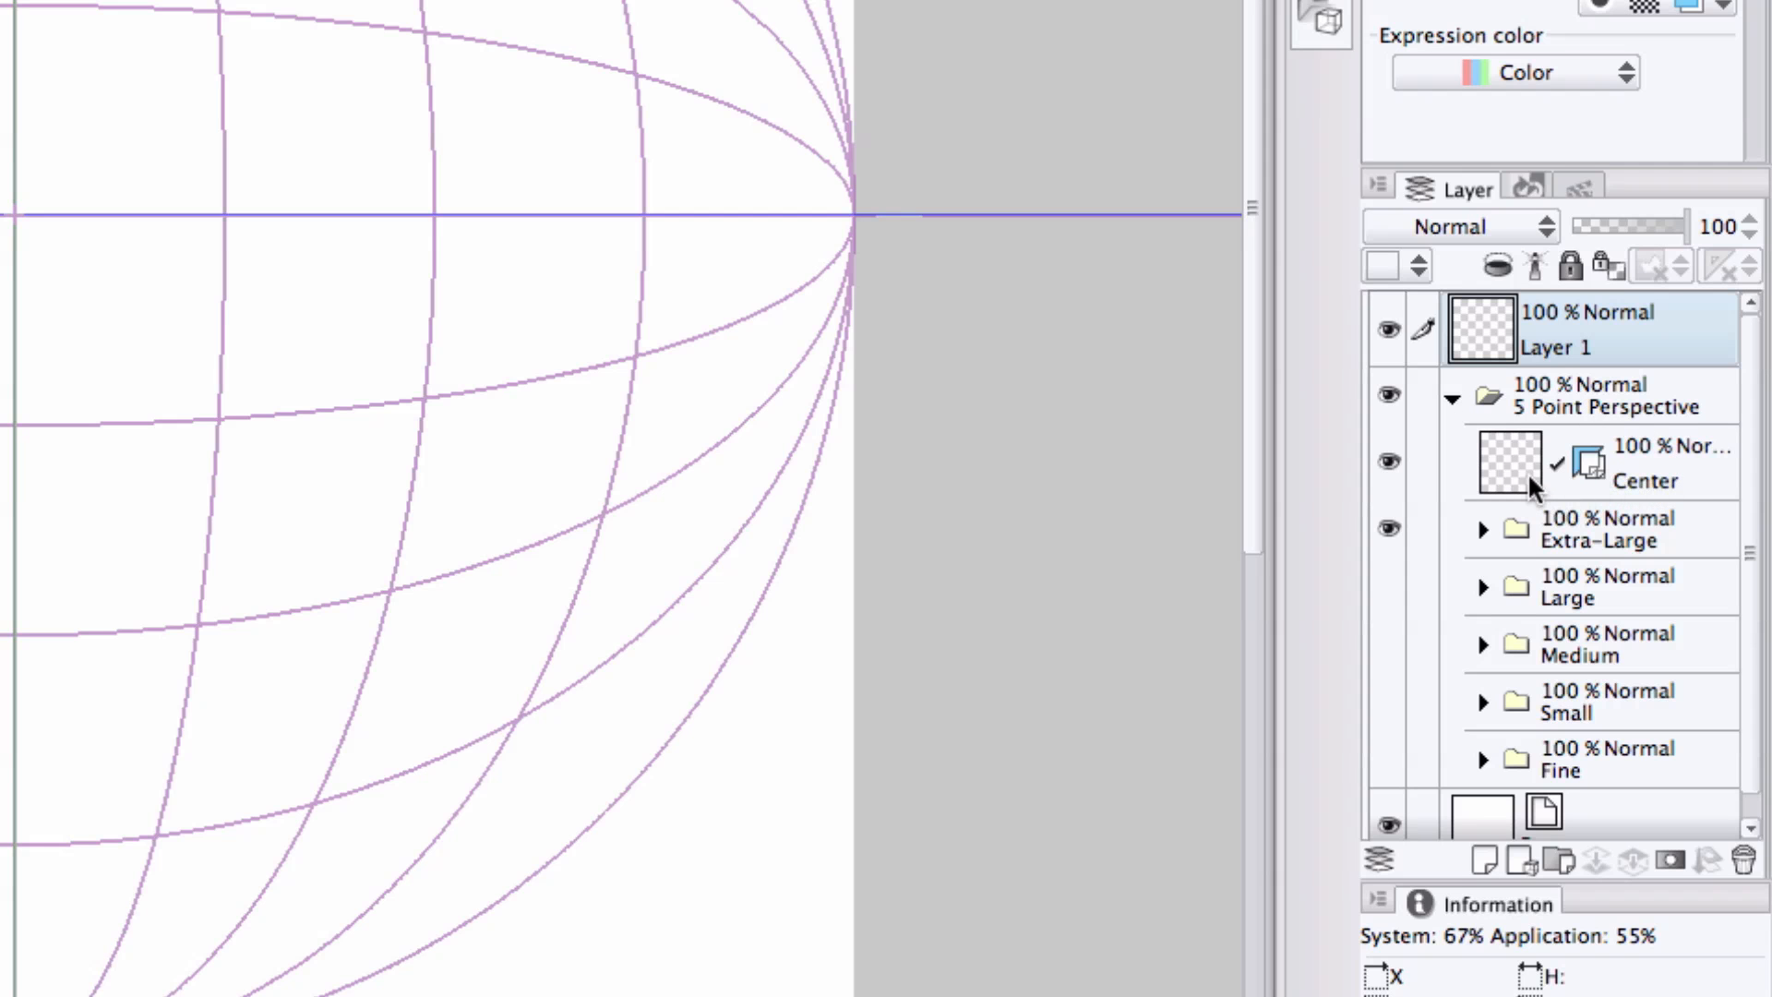
scroll(1598, 518, down, 1)
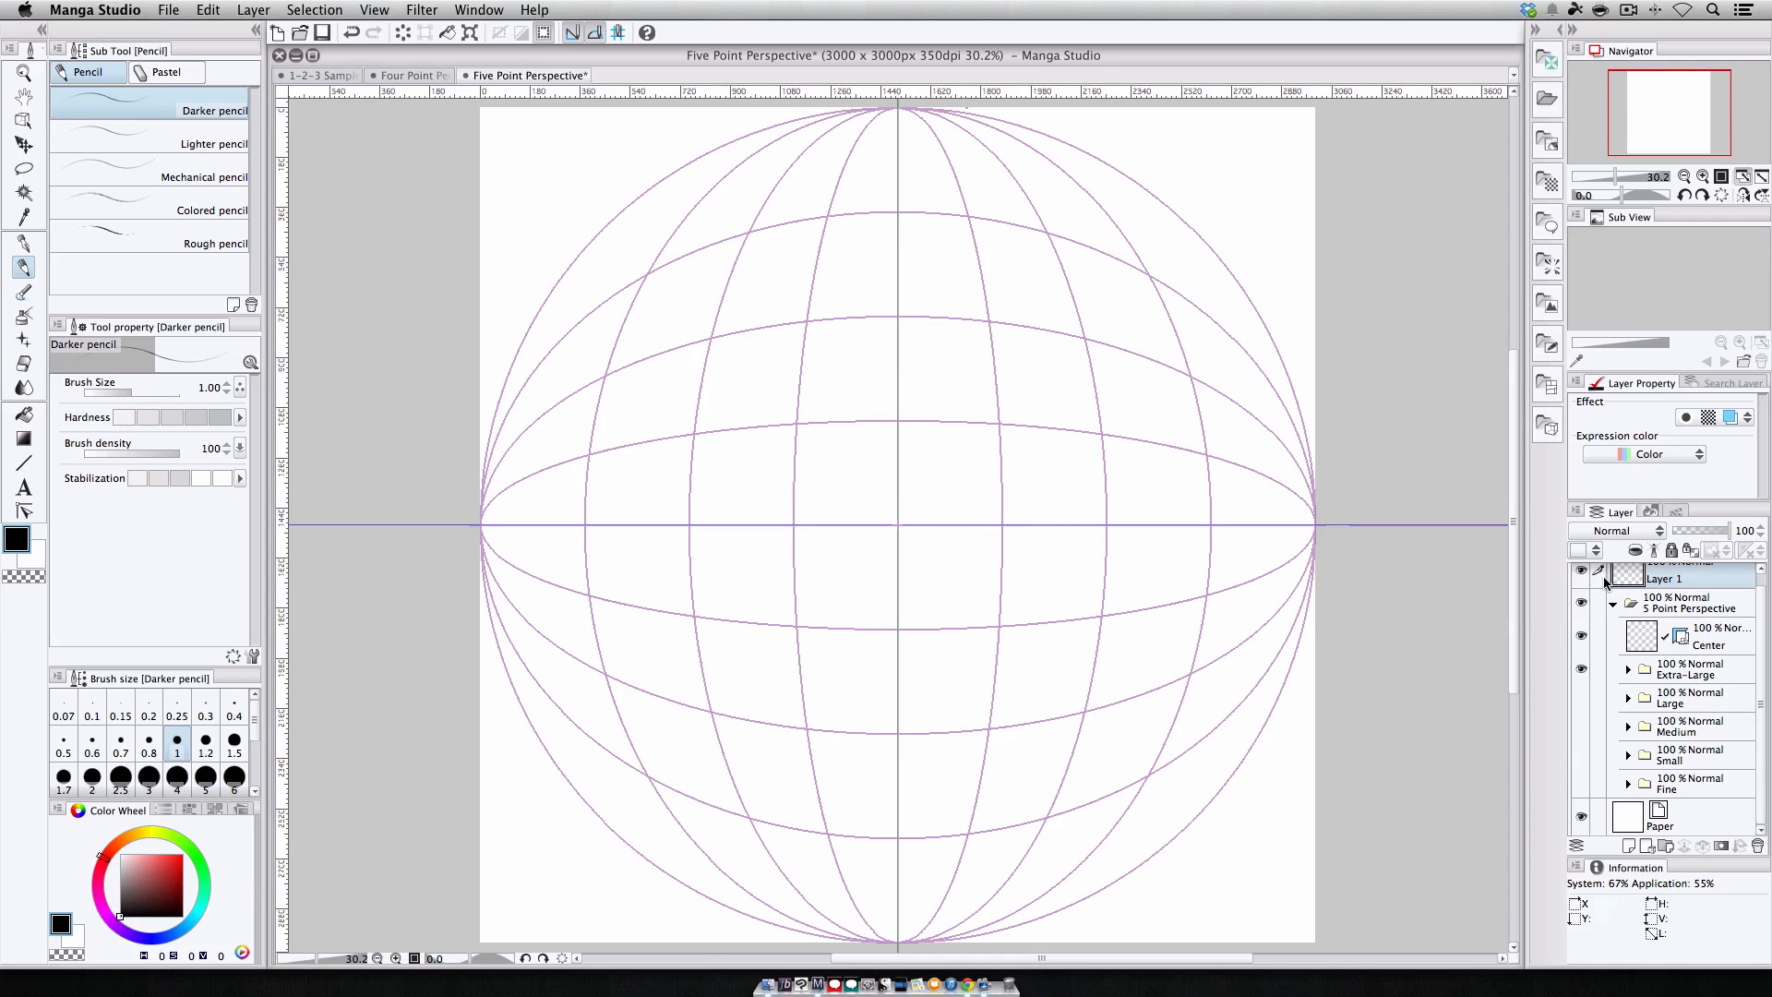
click(1580, 699)
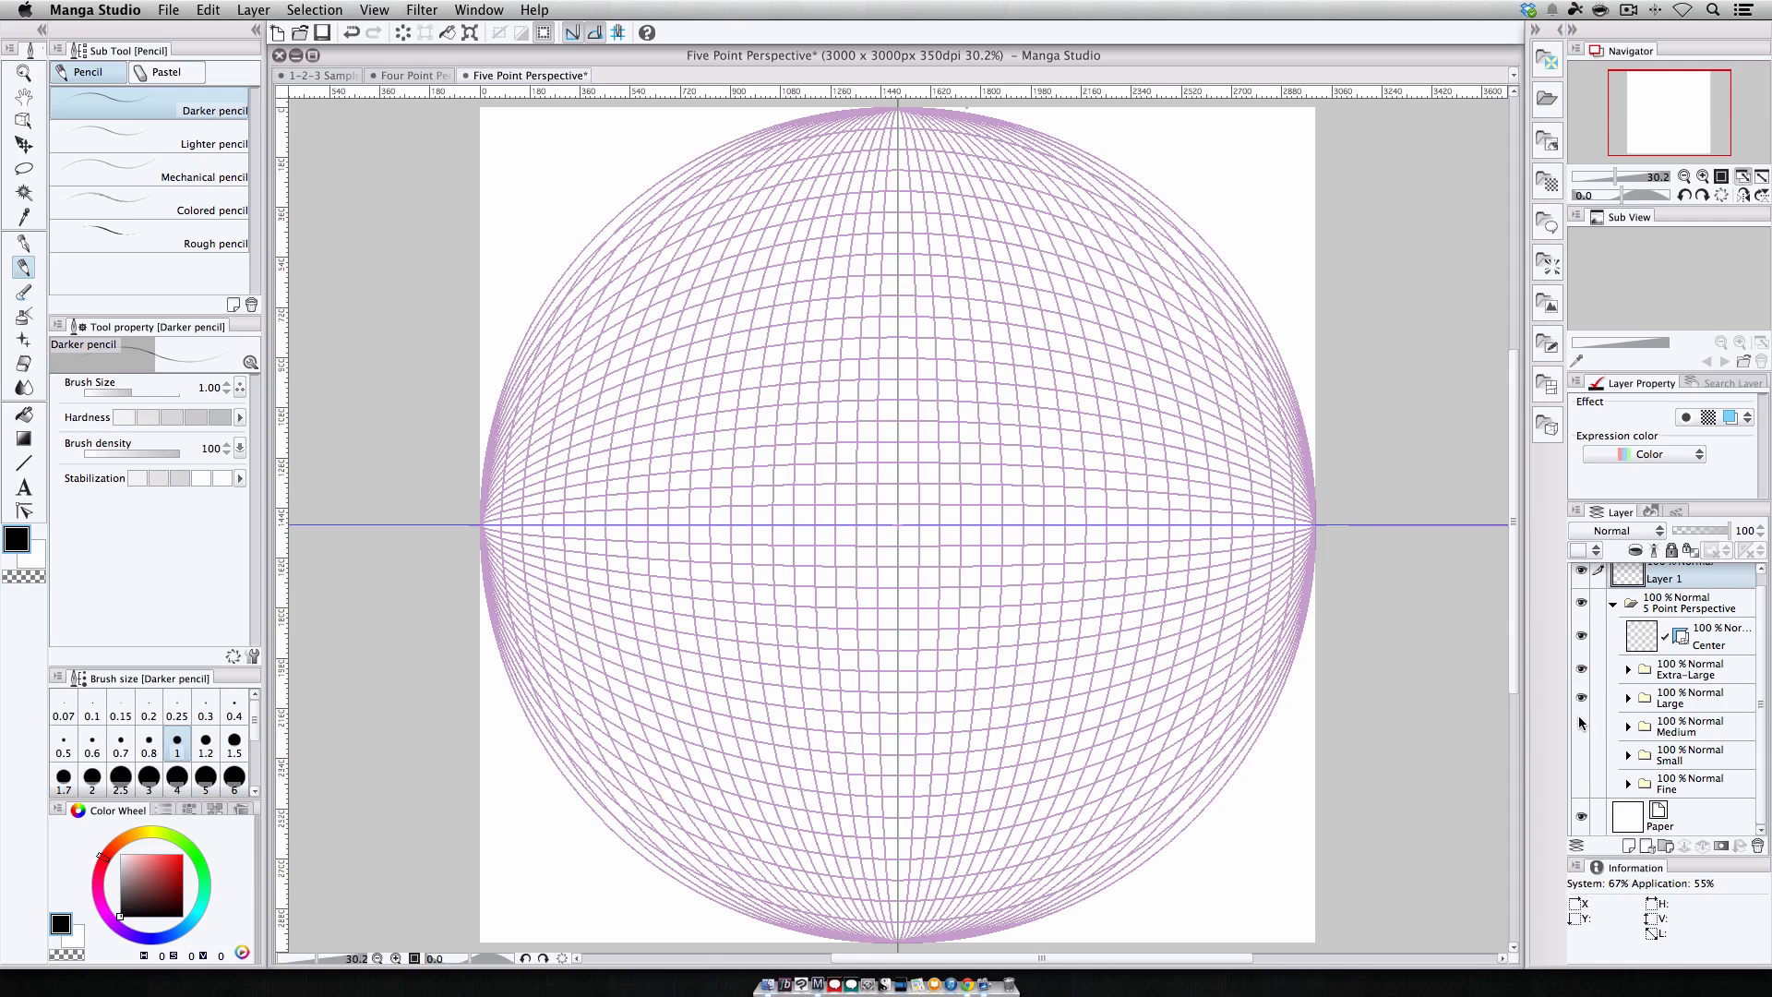
click(1580, 727)
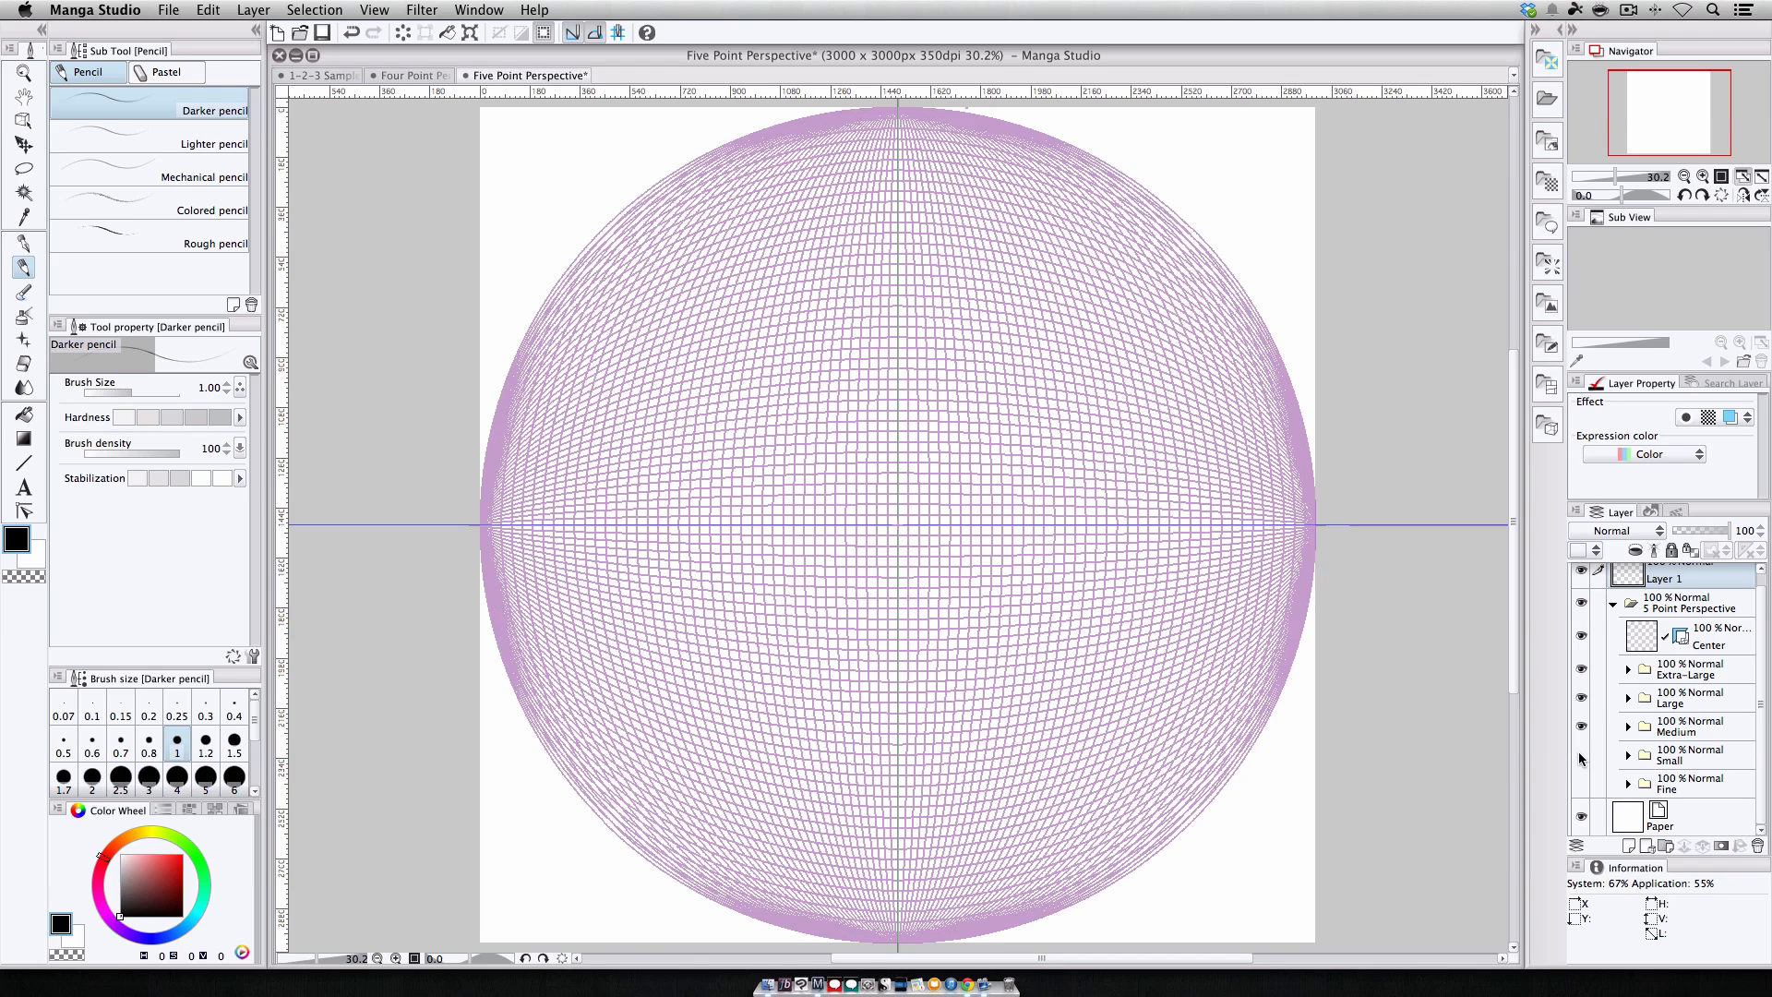
click(1581, 755)
click(1579, 782)
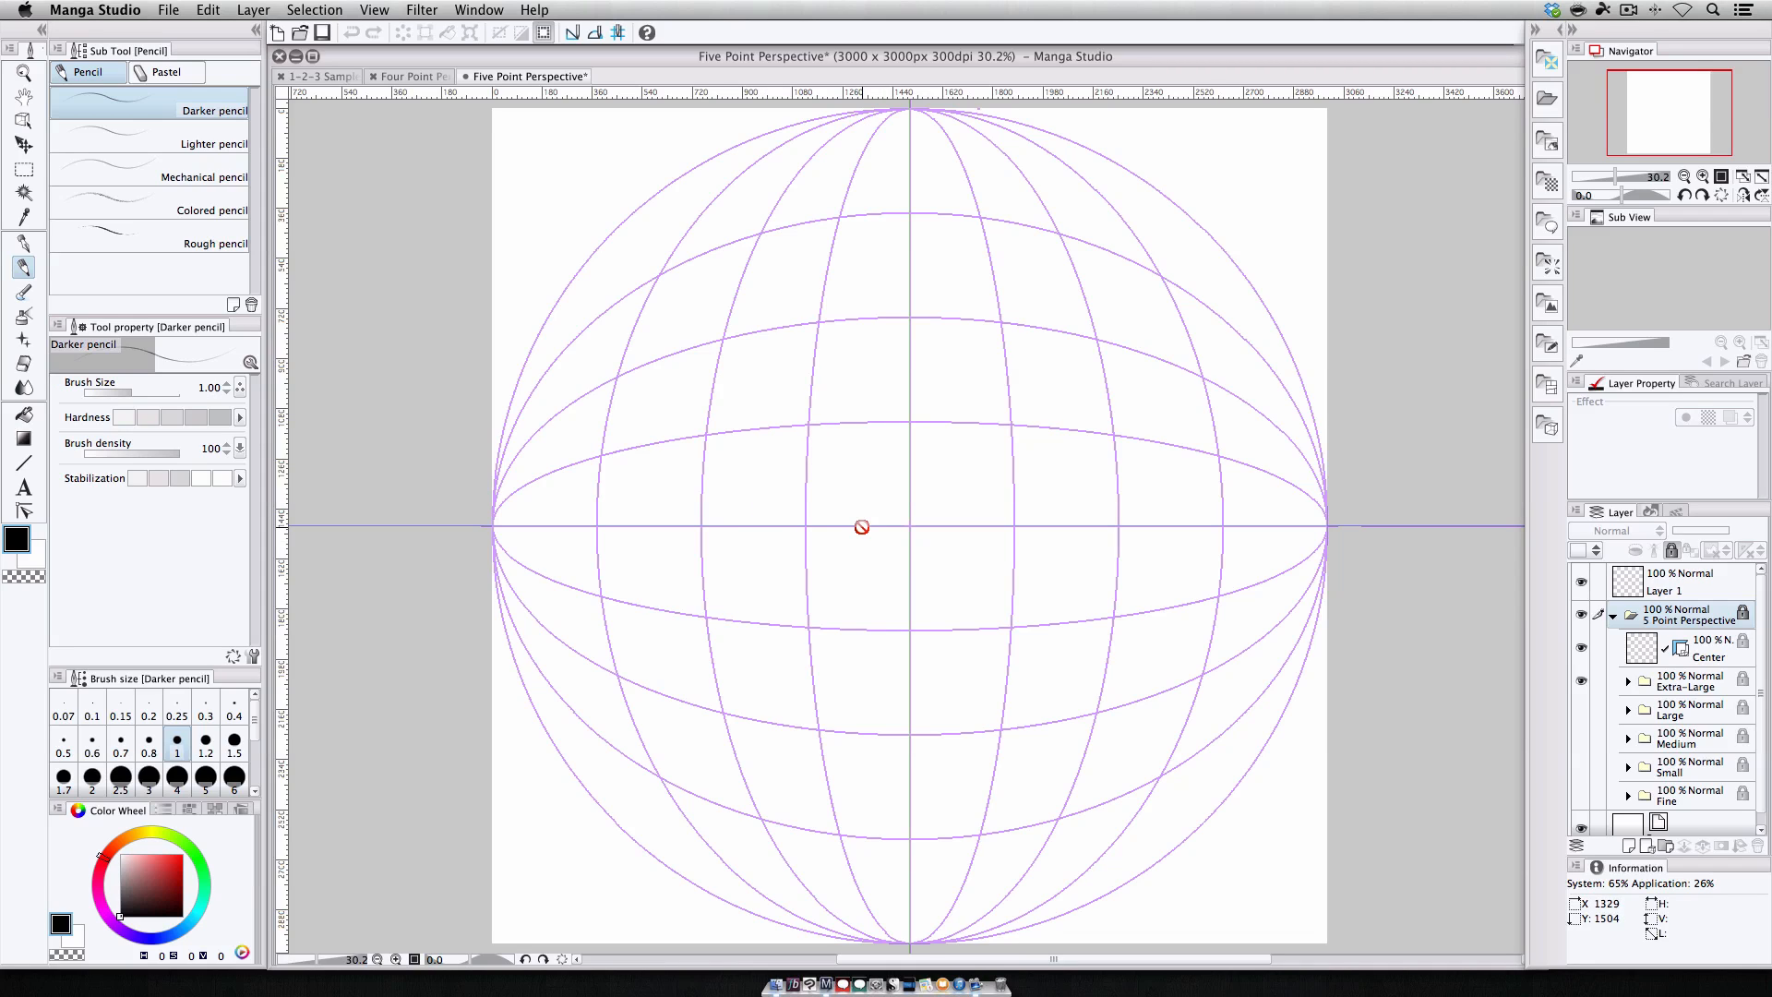
click(1581, 708)
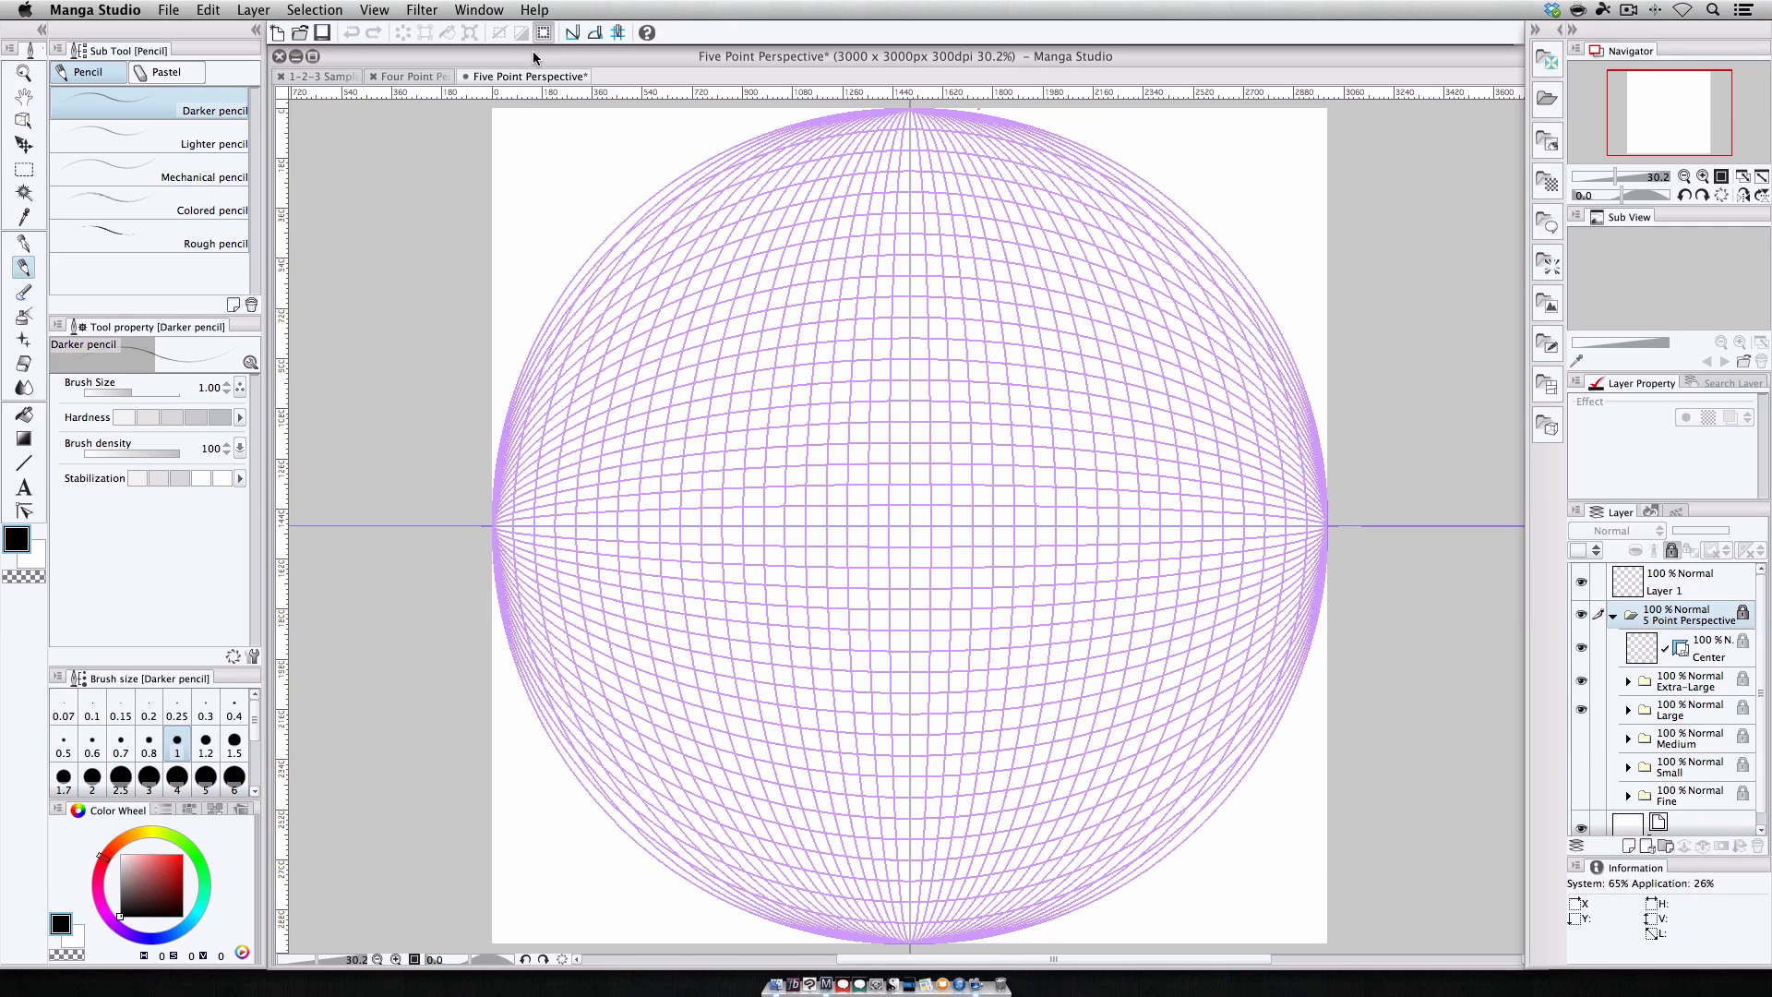
Switch to the Rough pencil on Layer 1 and sketch the back wall rectangle around the centre point.
click(170, 242)
click(1599, 594)
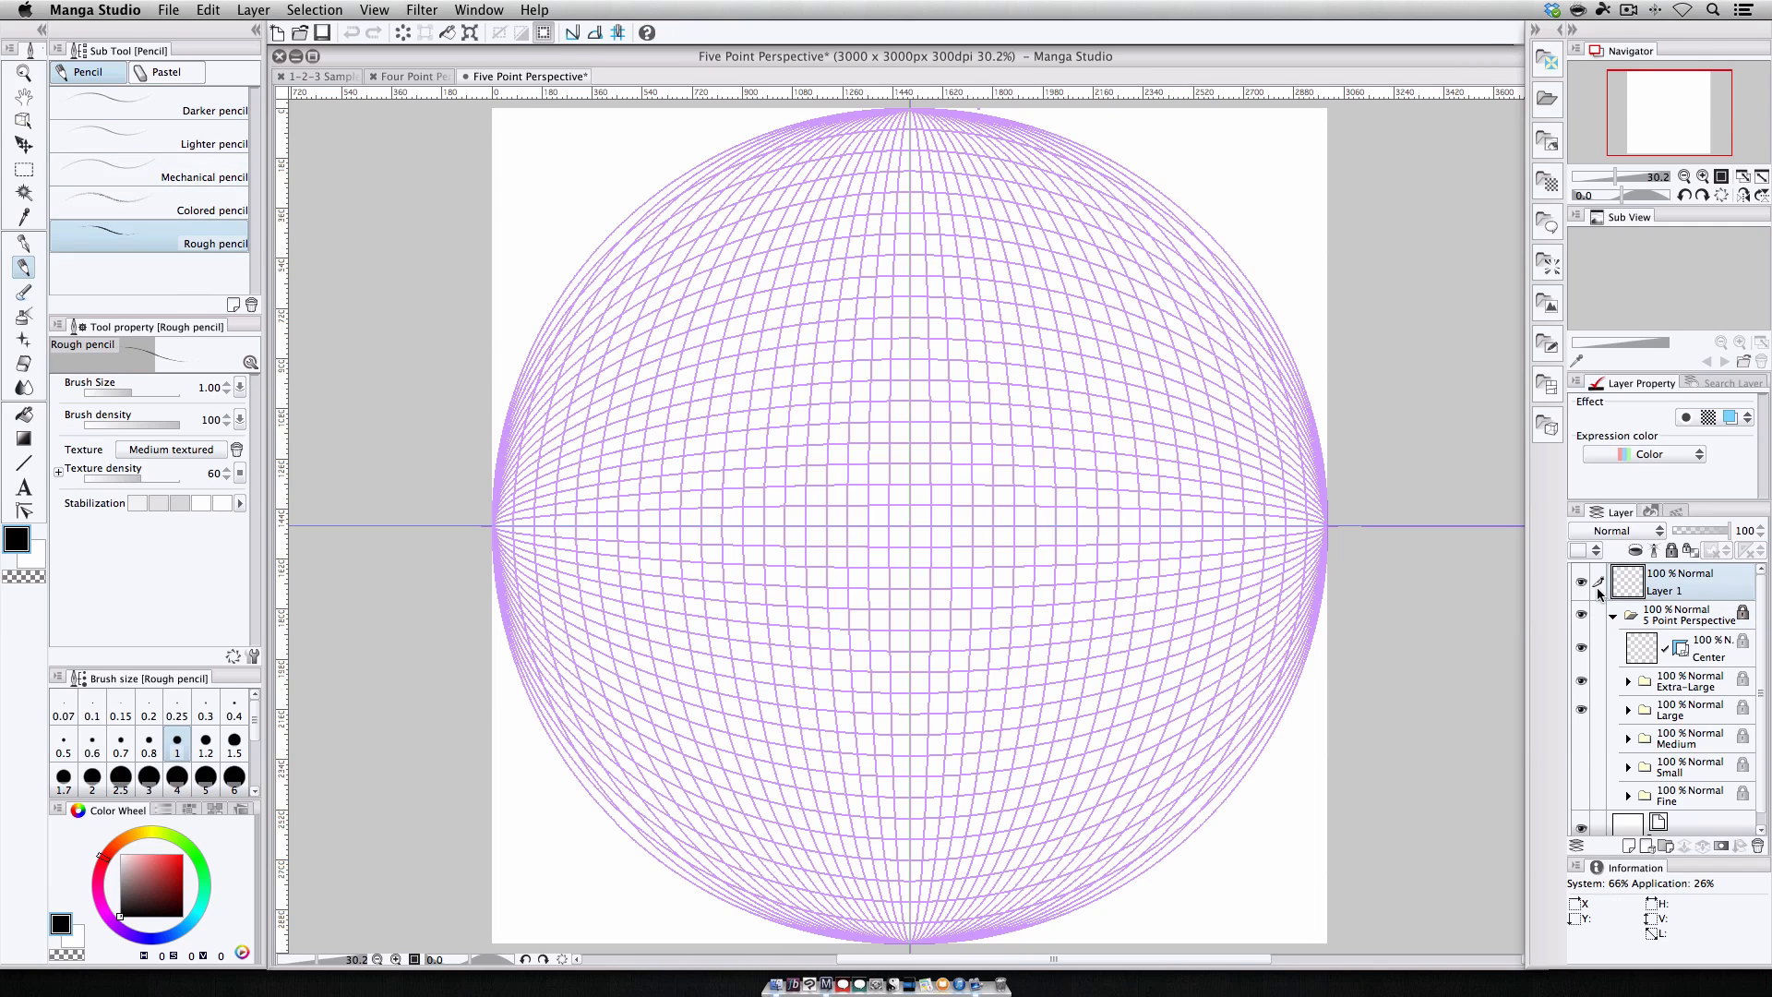
drag(800, 333, 780, 581)
mouse_move(786, 345)
mouse_down()
mouse_move(995, 330)
mouse_move(823, 328)
mouse_move(995, 319)
mouse_up()
mouse_move(796, 331)
mouse_down()
mouse_move(949, 318)
mouse_move(1041, 337)
mouse_move(1054, 589)
mouse_up()
mouse_move(782, 581)
mouse_down()
mouse_move(797, 598)
mouse_move(1044, 583)
mouse_up()
drag(922, 589, 1038, 587)
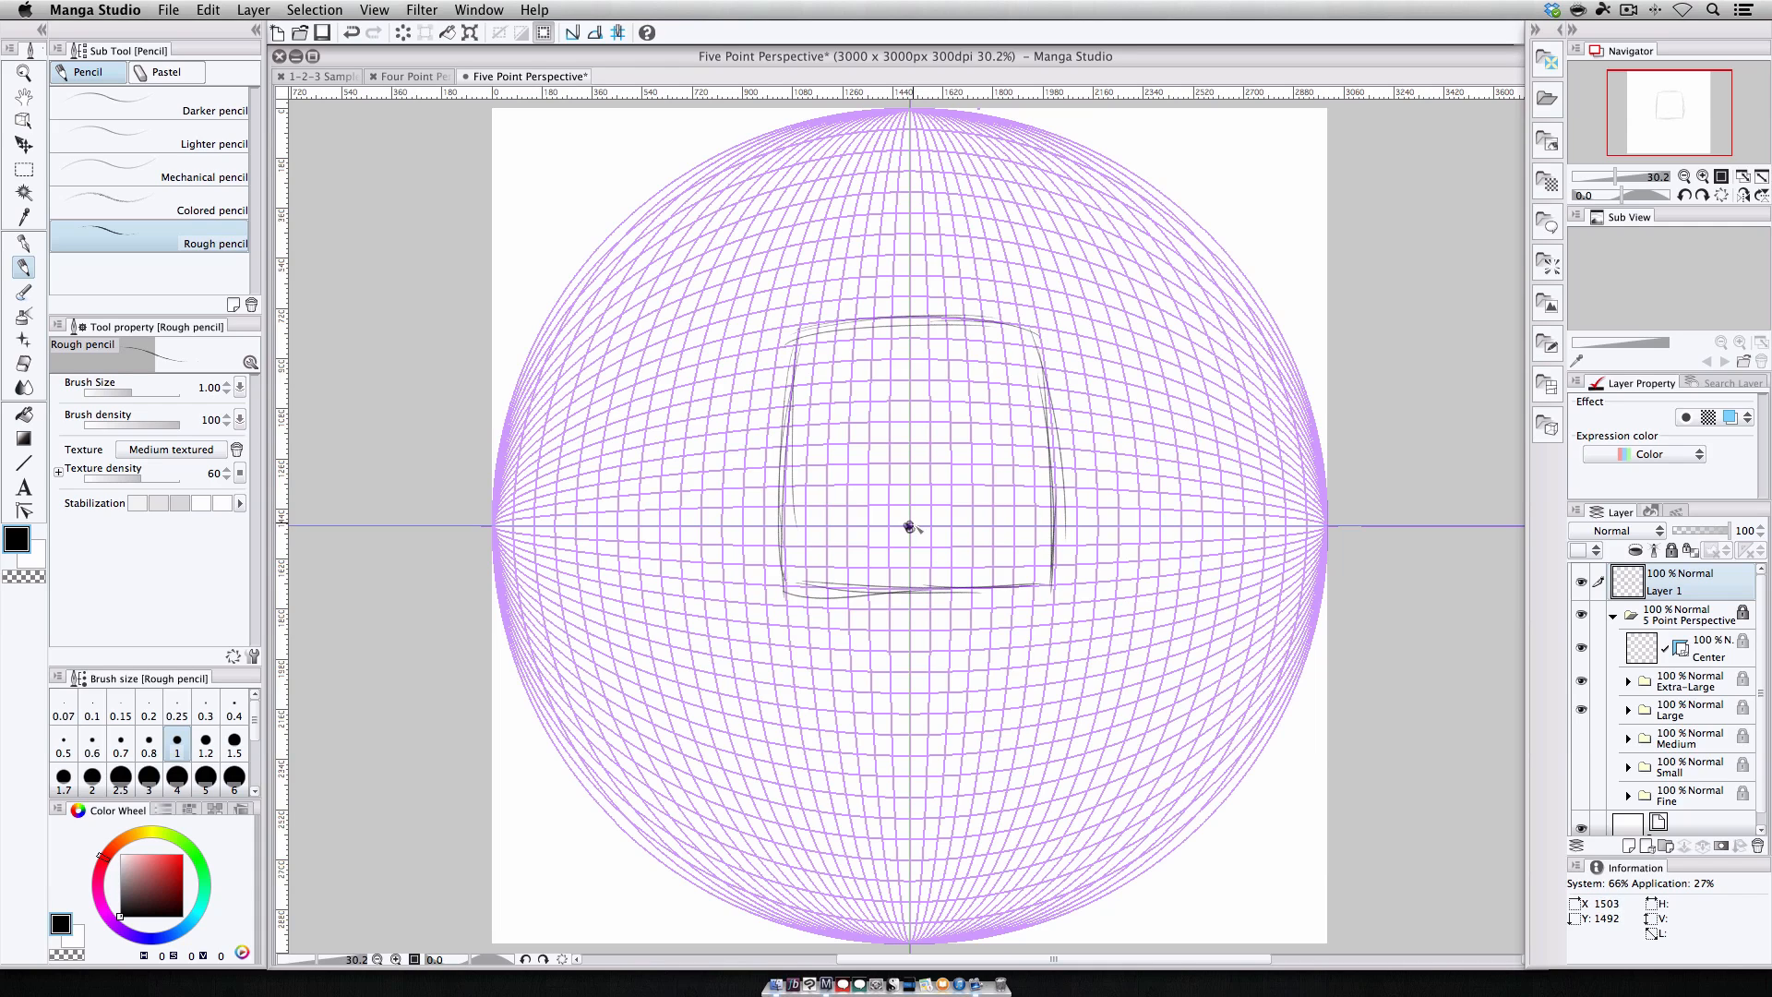
Sketch additional rough lines along the back wall's edges and lower floor line.
mouse_move(802, 370)
mouse_down()
mouse_move(1043, 365)
mouse_move(784, 582)
mouse_up()
drag(782, 426, 792, 637)
mouse_move(780, 457)
mouse_down()
mouse_move(801, 657)
mouse_move(1018, 652)
mouse_up()
drag(836, 649, 1027, 648)
mouse_move(1049, 575)
mouse_down()
mouse_move(1041, 650)
mouse_move(1057, 661)
mouse_up()
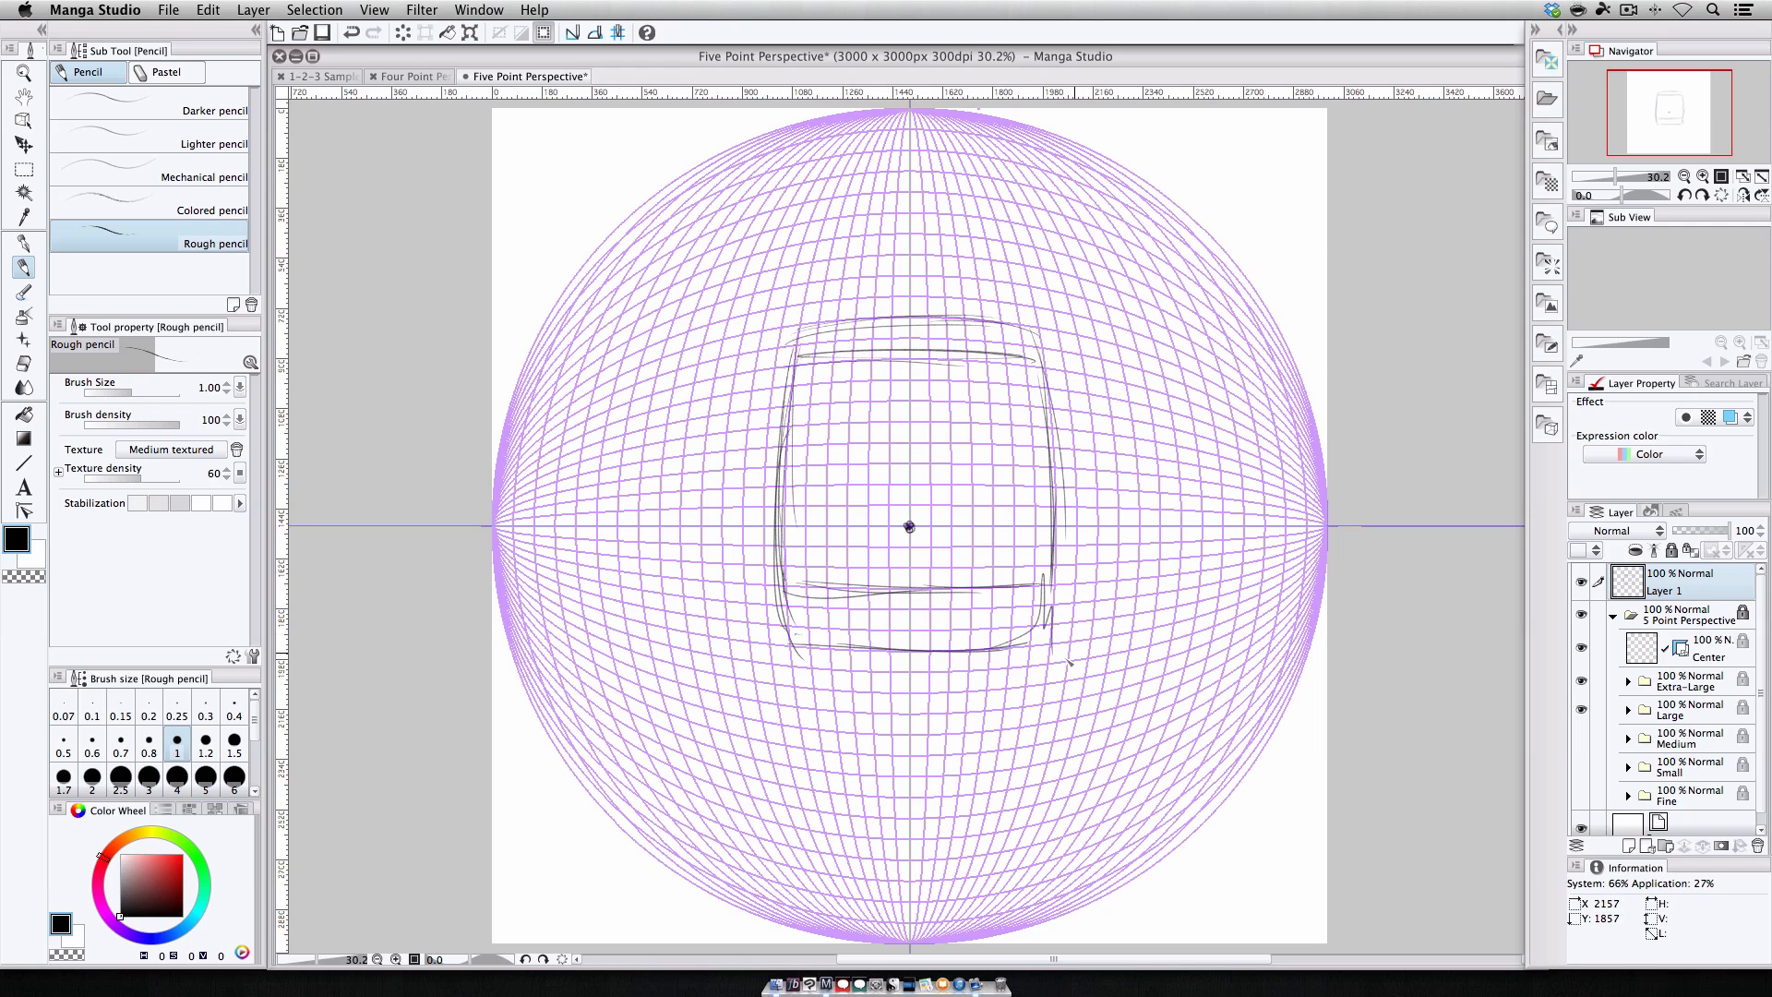
Sketch corner lines radiating from the centre and a crate in the lower right, then show the Medium grid subfolder.
drag(978, 590, 1061, 670)
drag(913, 516, 1187, 778)
drag(947, 551, 1243, 844)
drag(909, 528, 814, 606)
drag(909, 528, 609, 793)
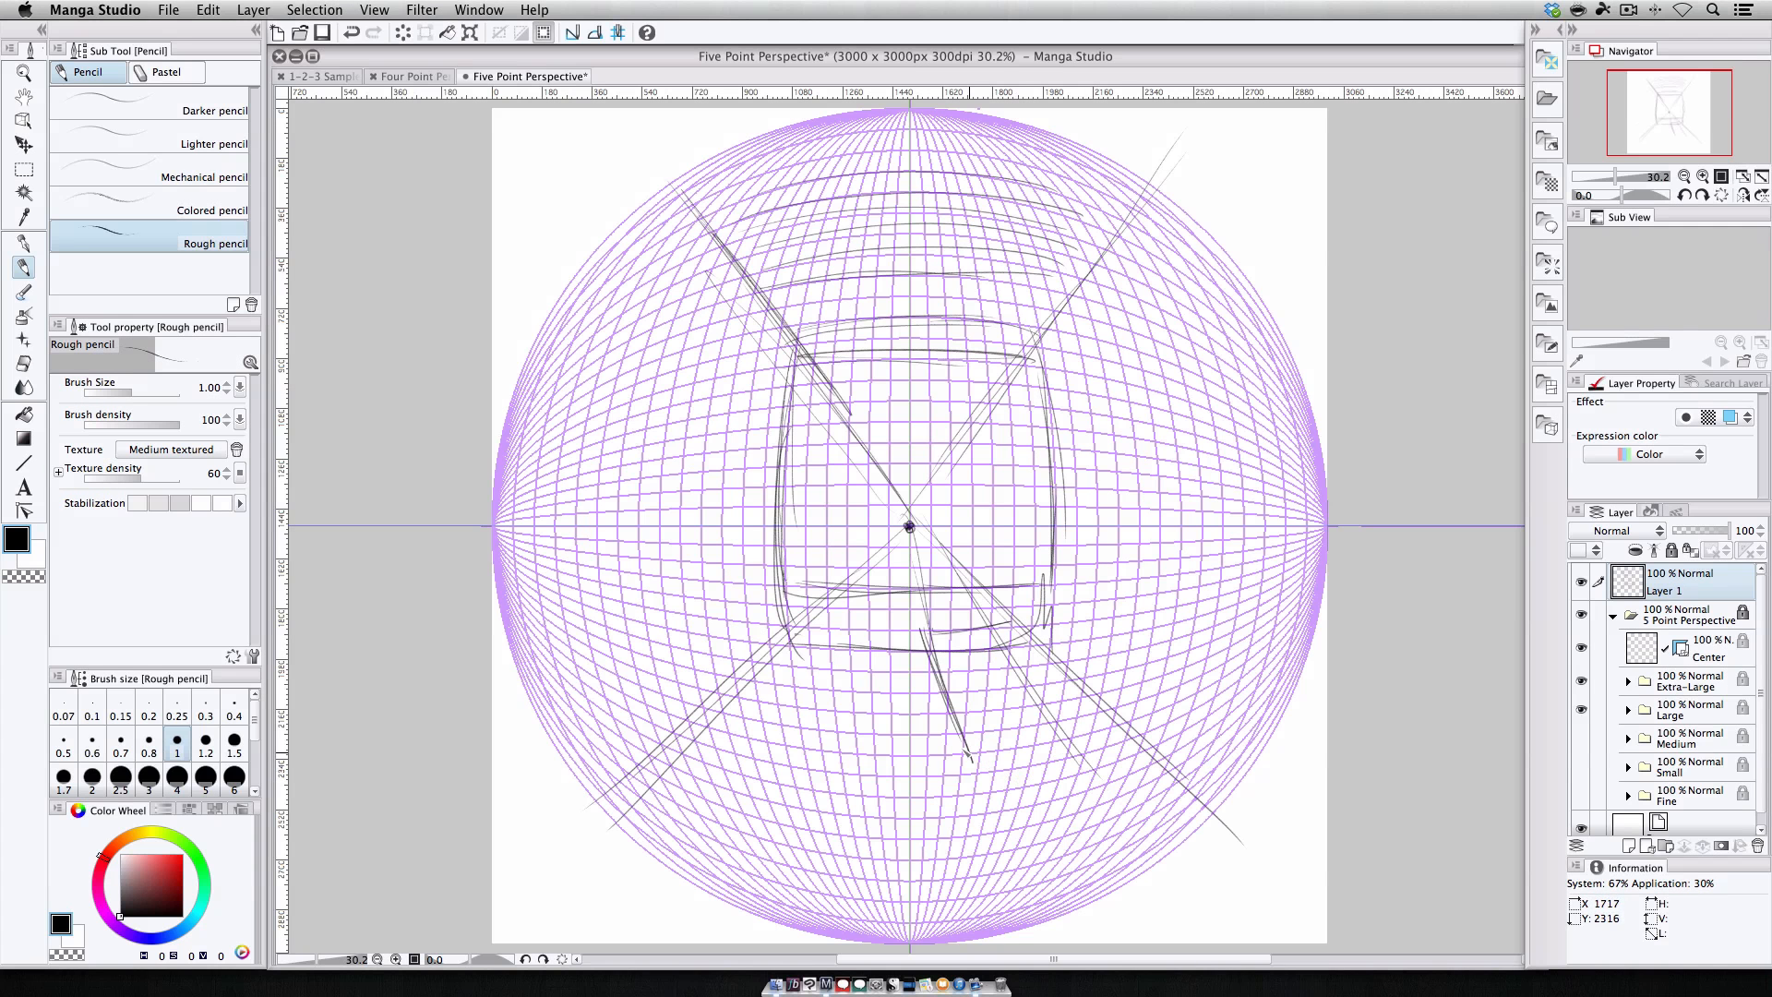
drag(969, 757, 1078, 742)
mouse_move(928, 651)
mouse_down()
mouse_move(999, 828)
mouse_move(1133, 789)
mouse_up()
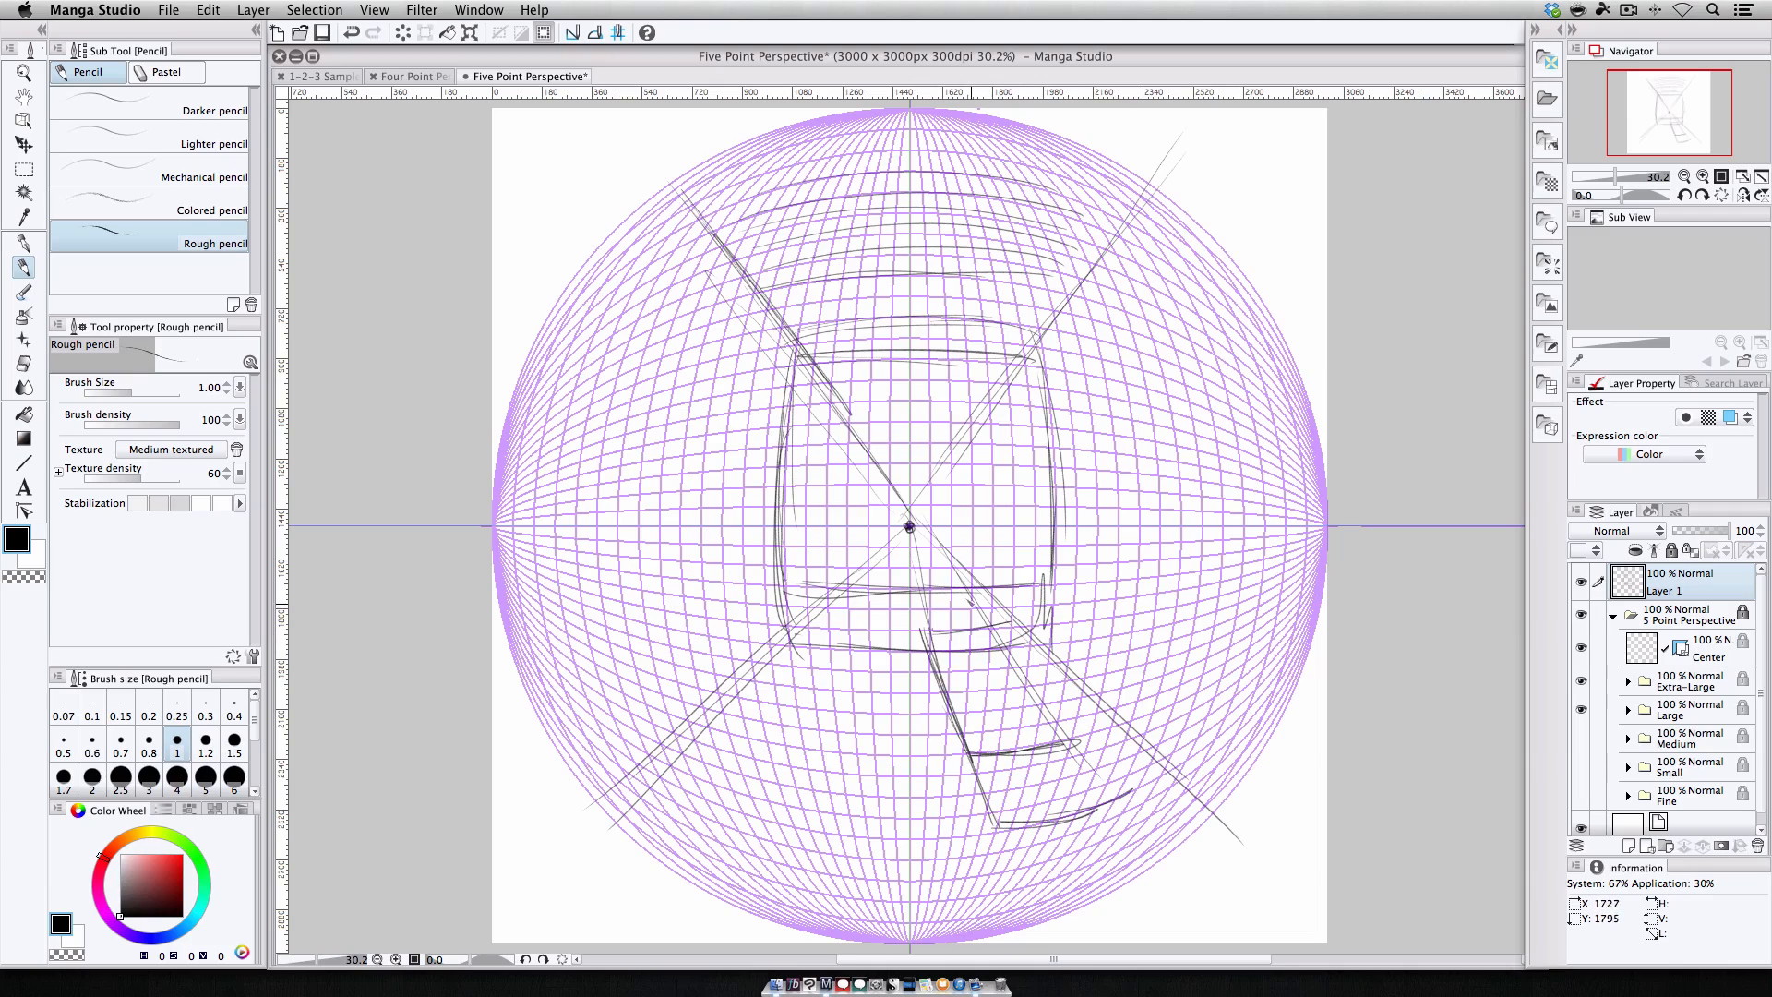
drag(920, 537, 1140, 792)
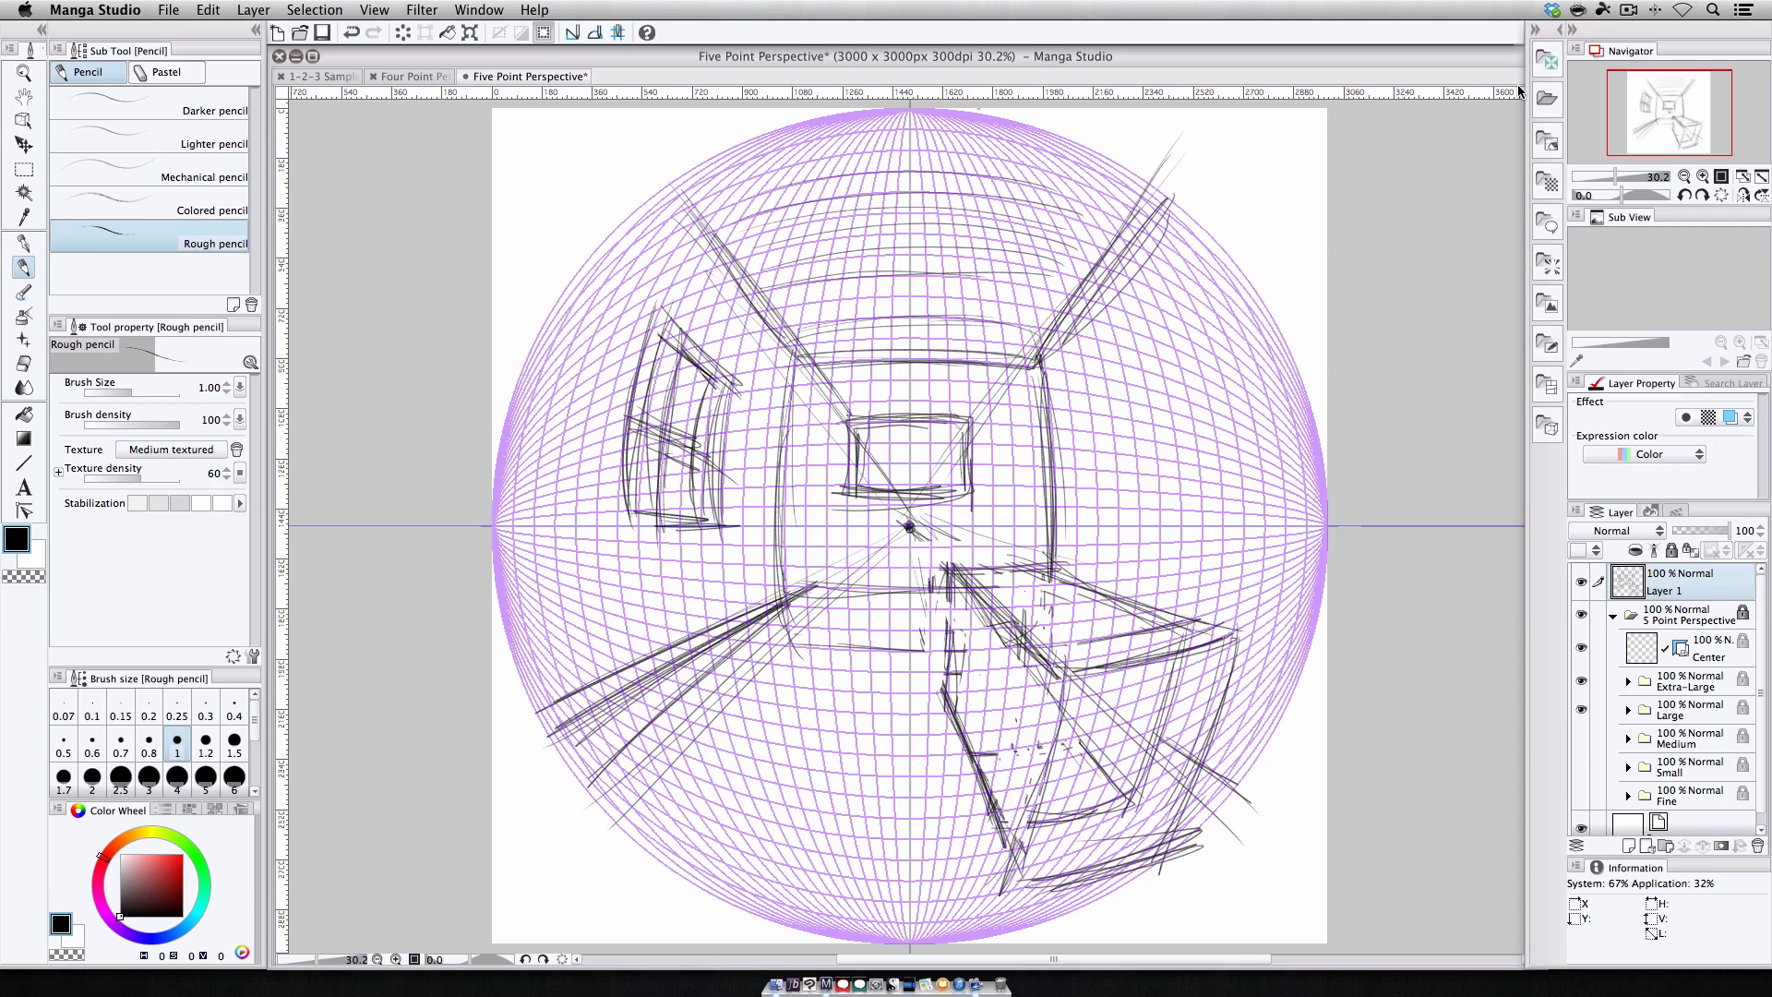
click(1581, 737)
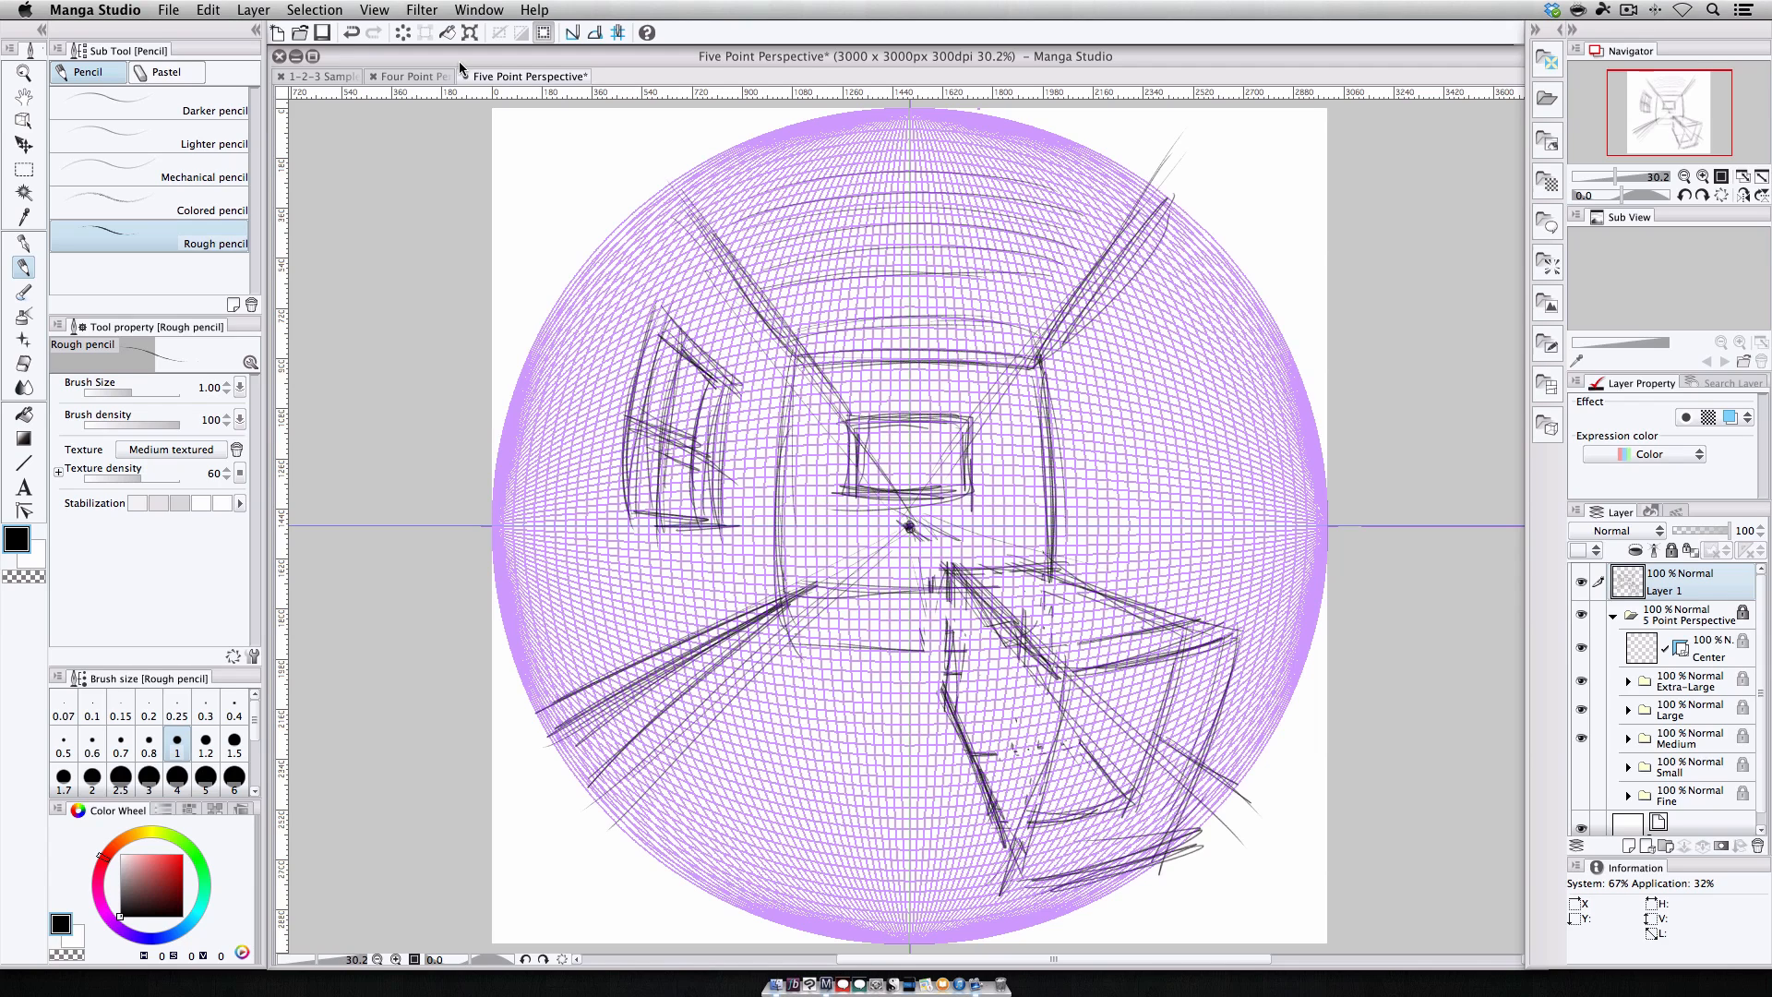
Lower Layer 1's opacity to 42% and add a new layer above it for inking.
key(super+1)
key(super+2)
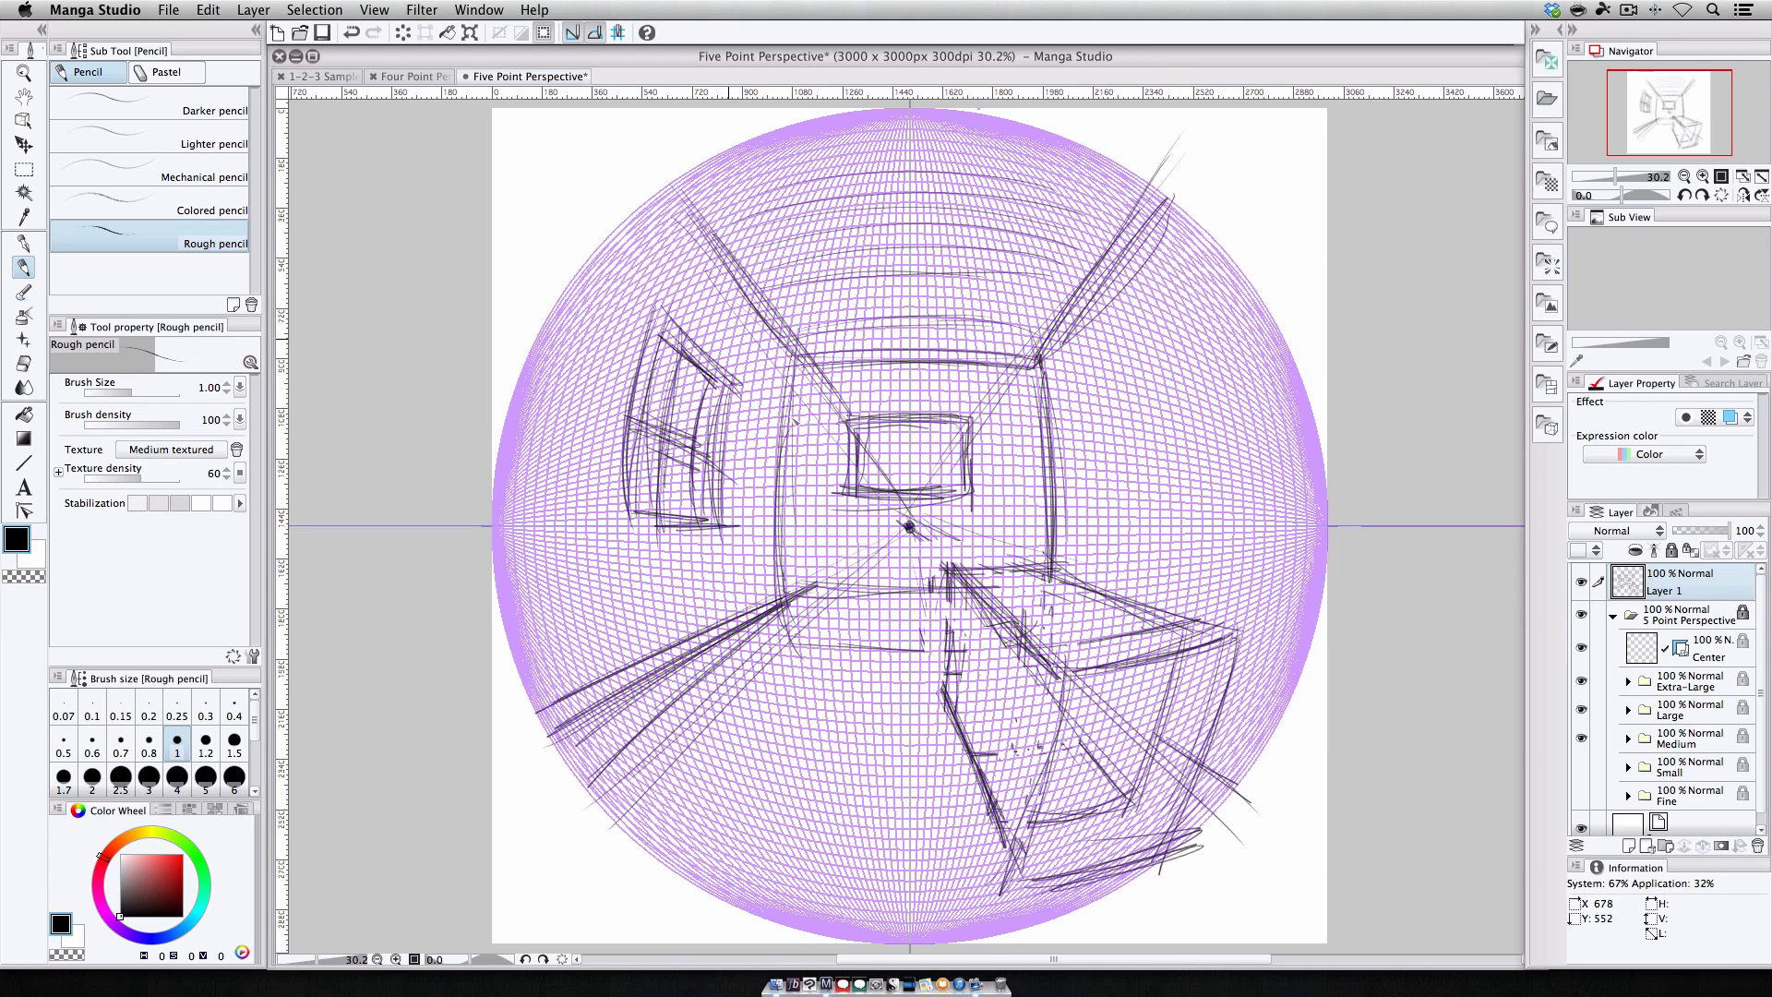
click(1696, 531)
click(1628, 845)
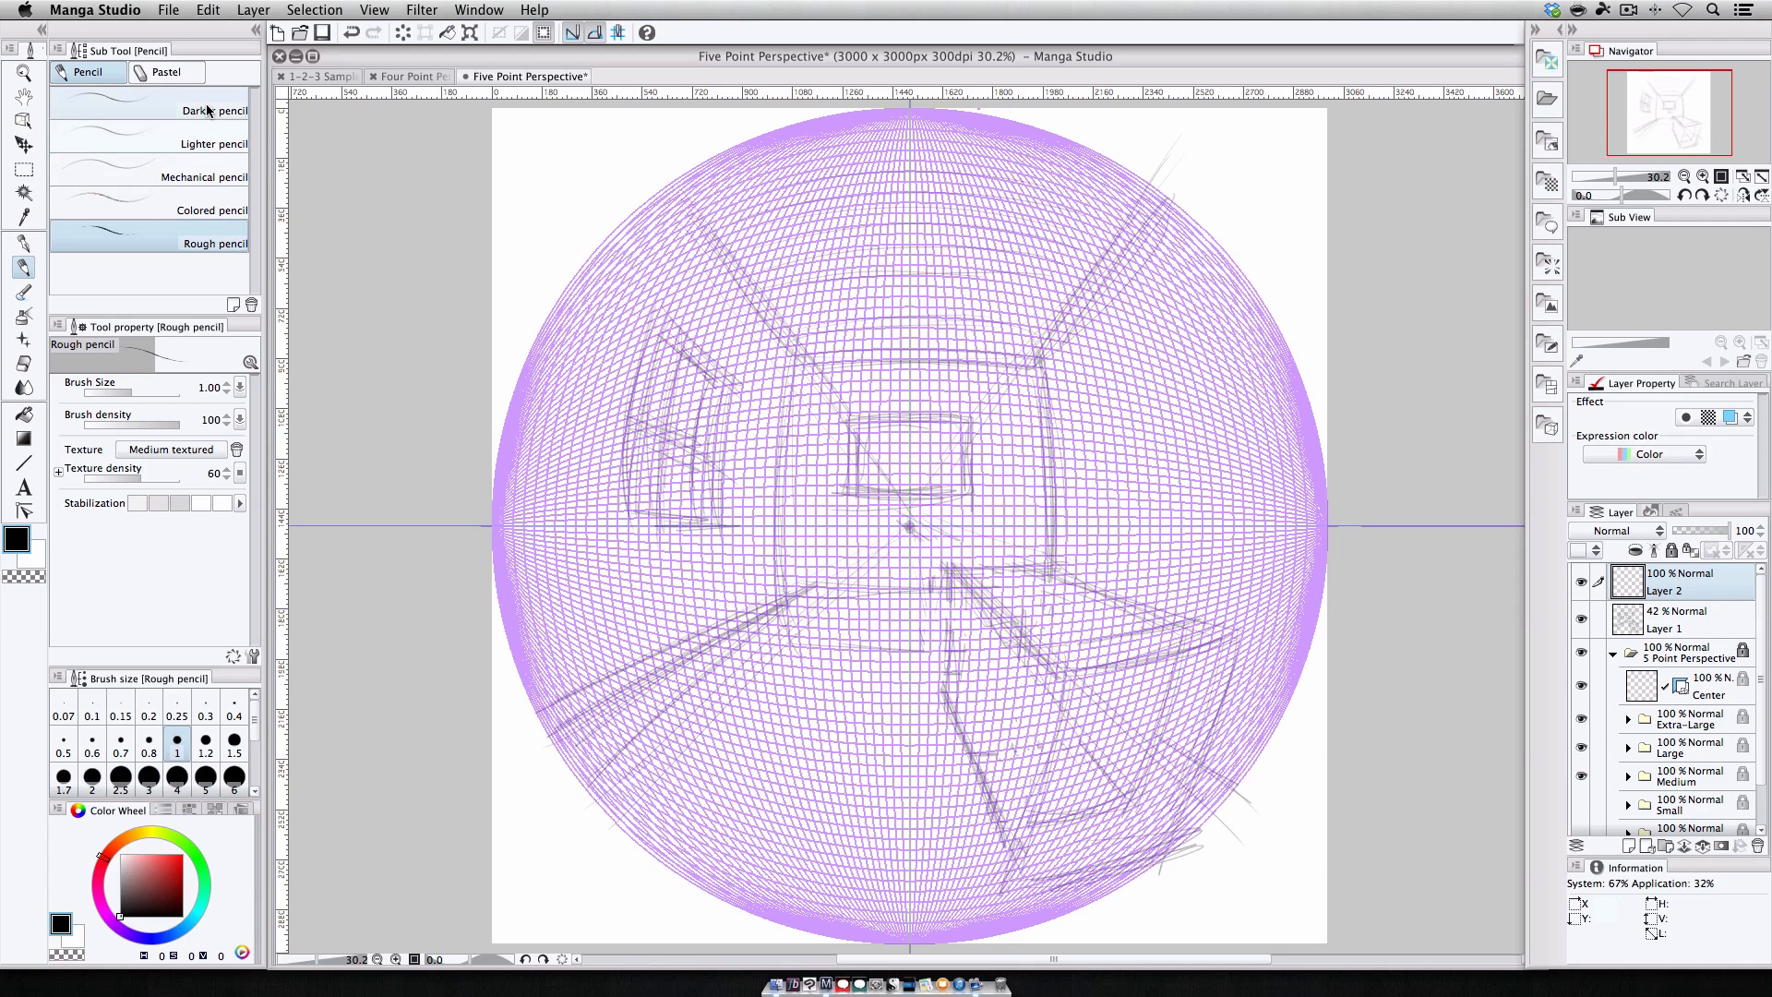
Switch to the G-pen and ink the back wall's top, left and bottom edges on the new layer.
click(25, 242)
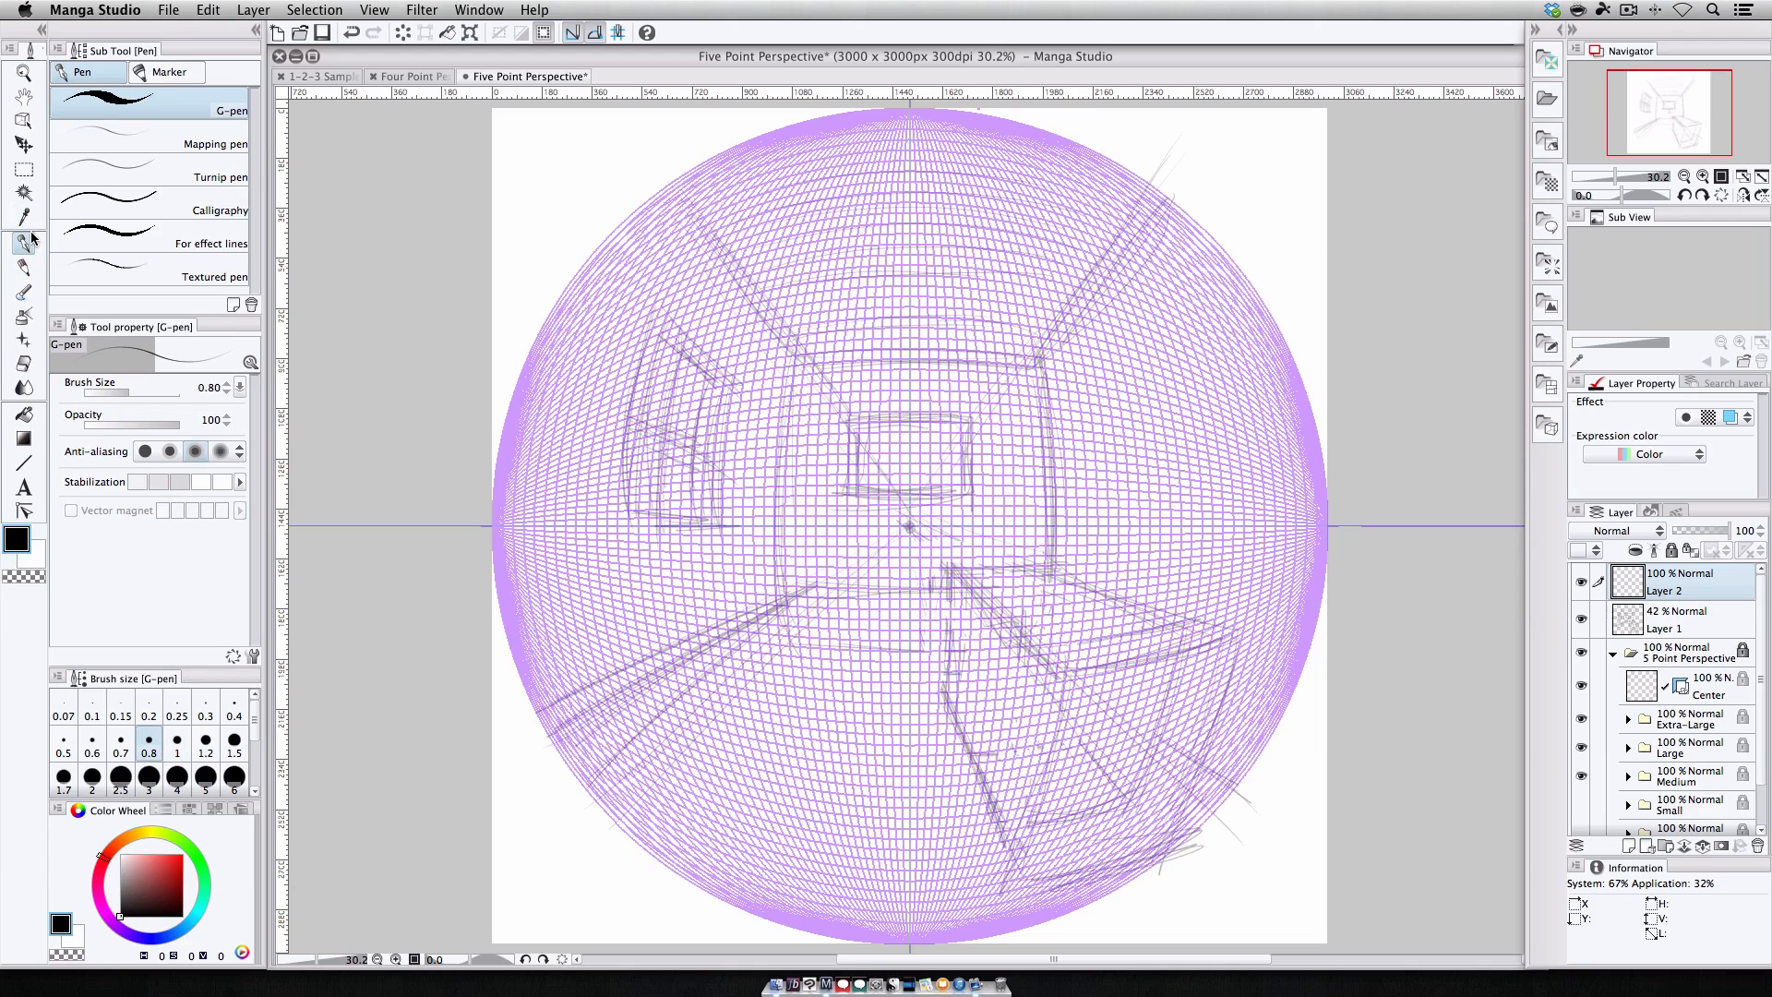
drag(800, 360, 1034, 366)
mouse_move(868, 376)
mouse_down()
mouse_move(793, 381)
mouse_move(794, 424)
mouse_up()
click(1704, 177)
click(1704, 177)
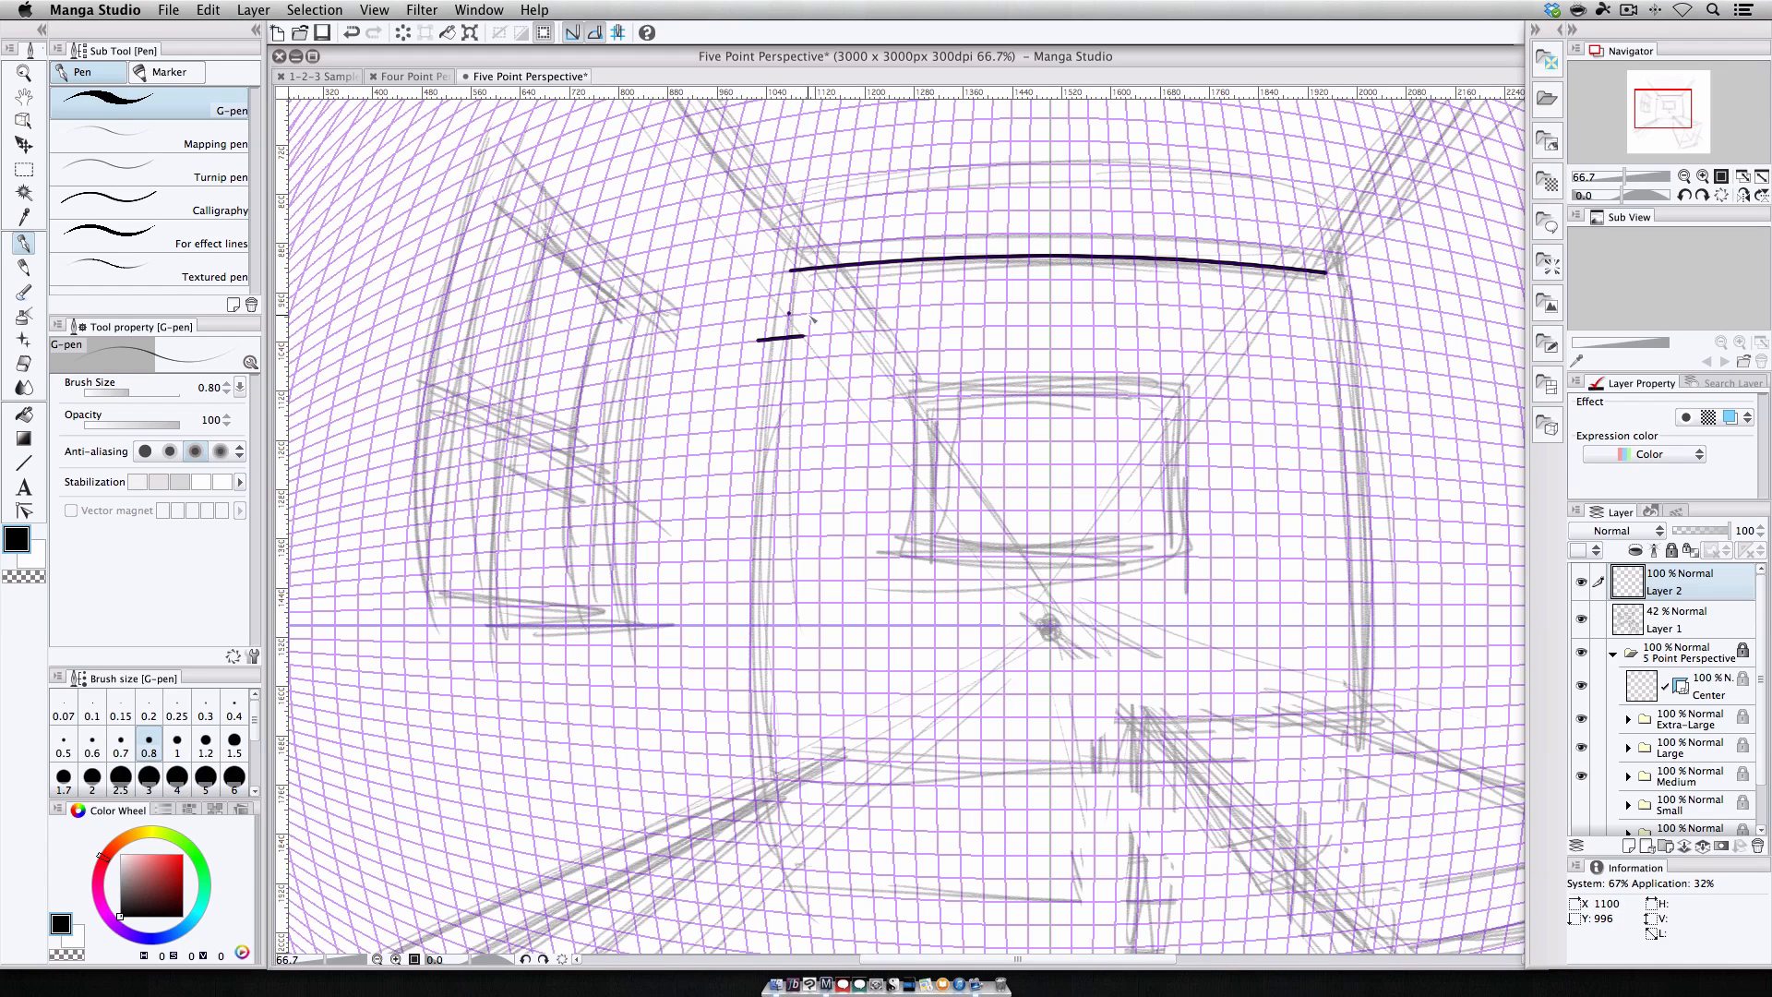
mouse_move(875, 307)
mouse_down()
mouse_move(902, 262)
mouse_move(898, 376)
mouse_up()
key(super+z)
key(super+z)
mouse_move(790, 335)
mouse_down()
mouse_move(797, 273)
mouse_move(776, 774)
mouse_up()
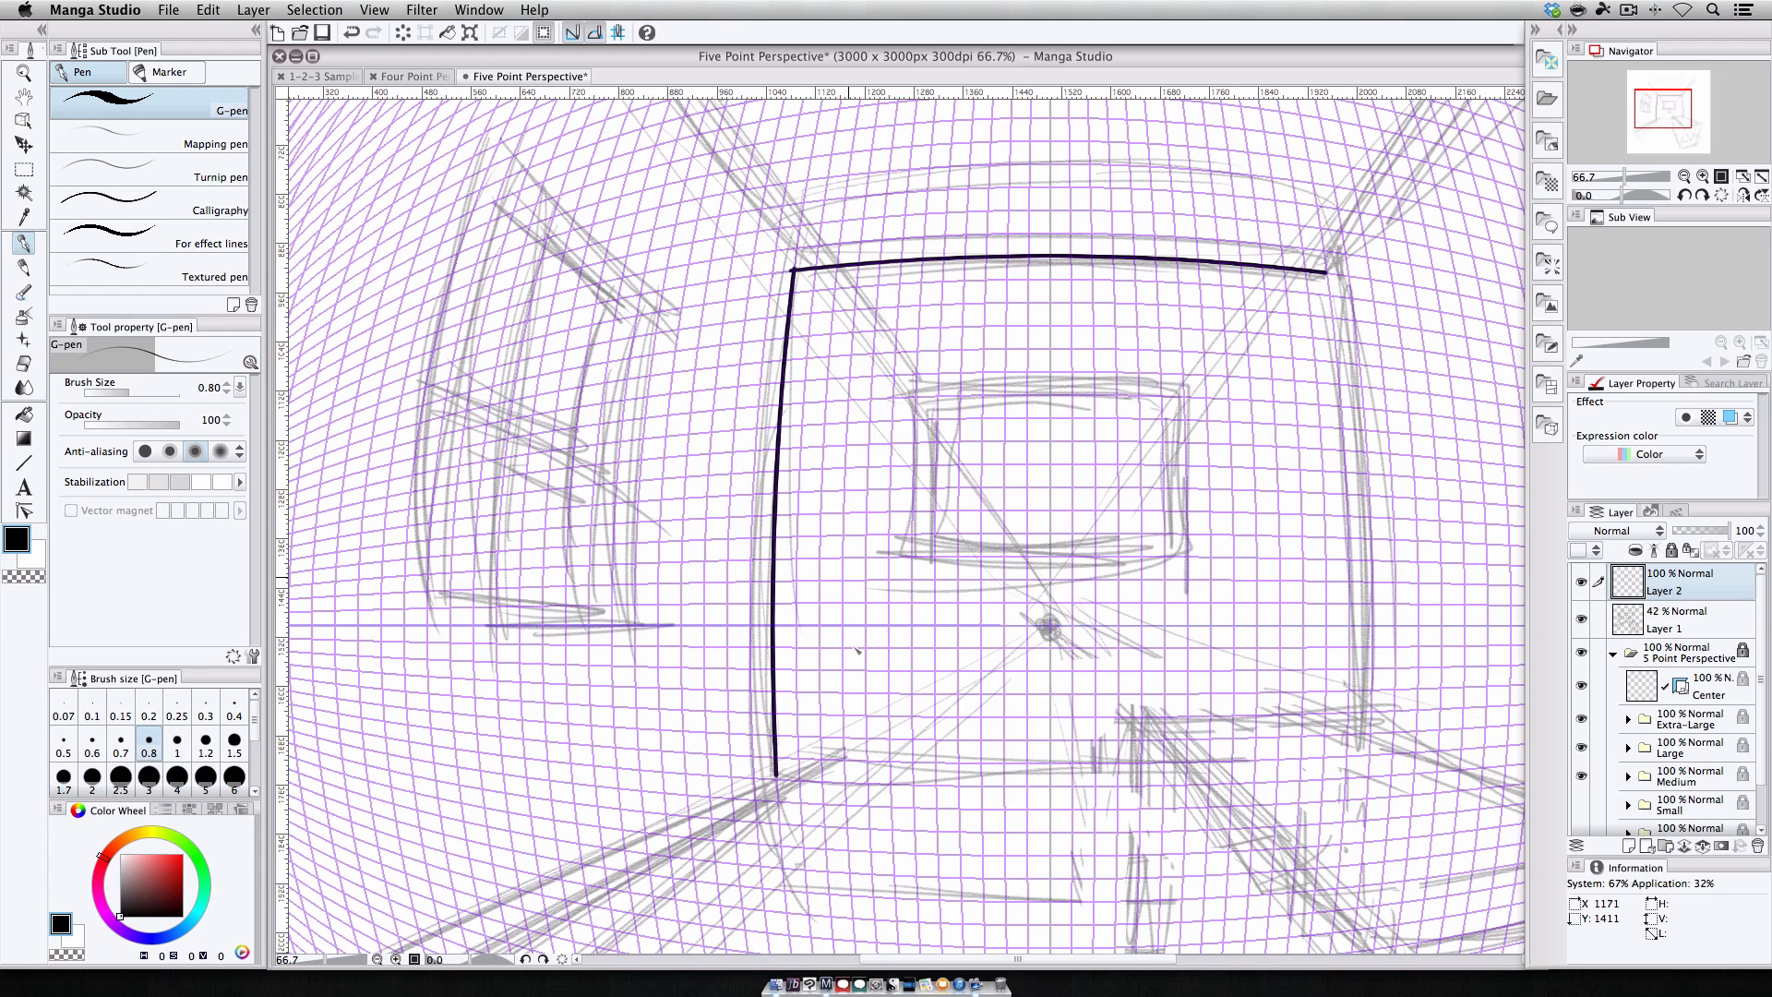
drag(780, 780, 1087, 787)
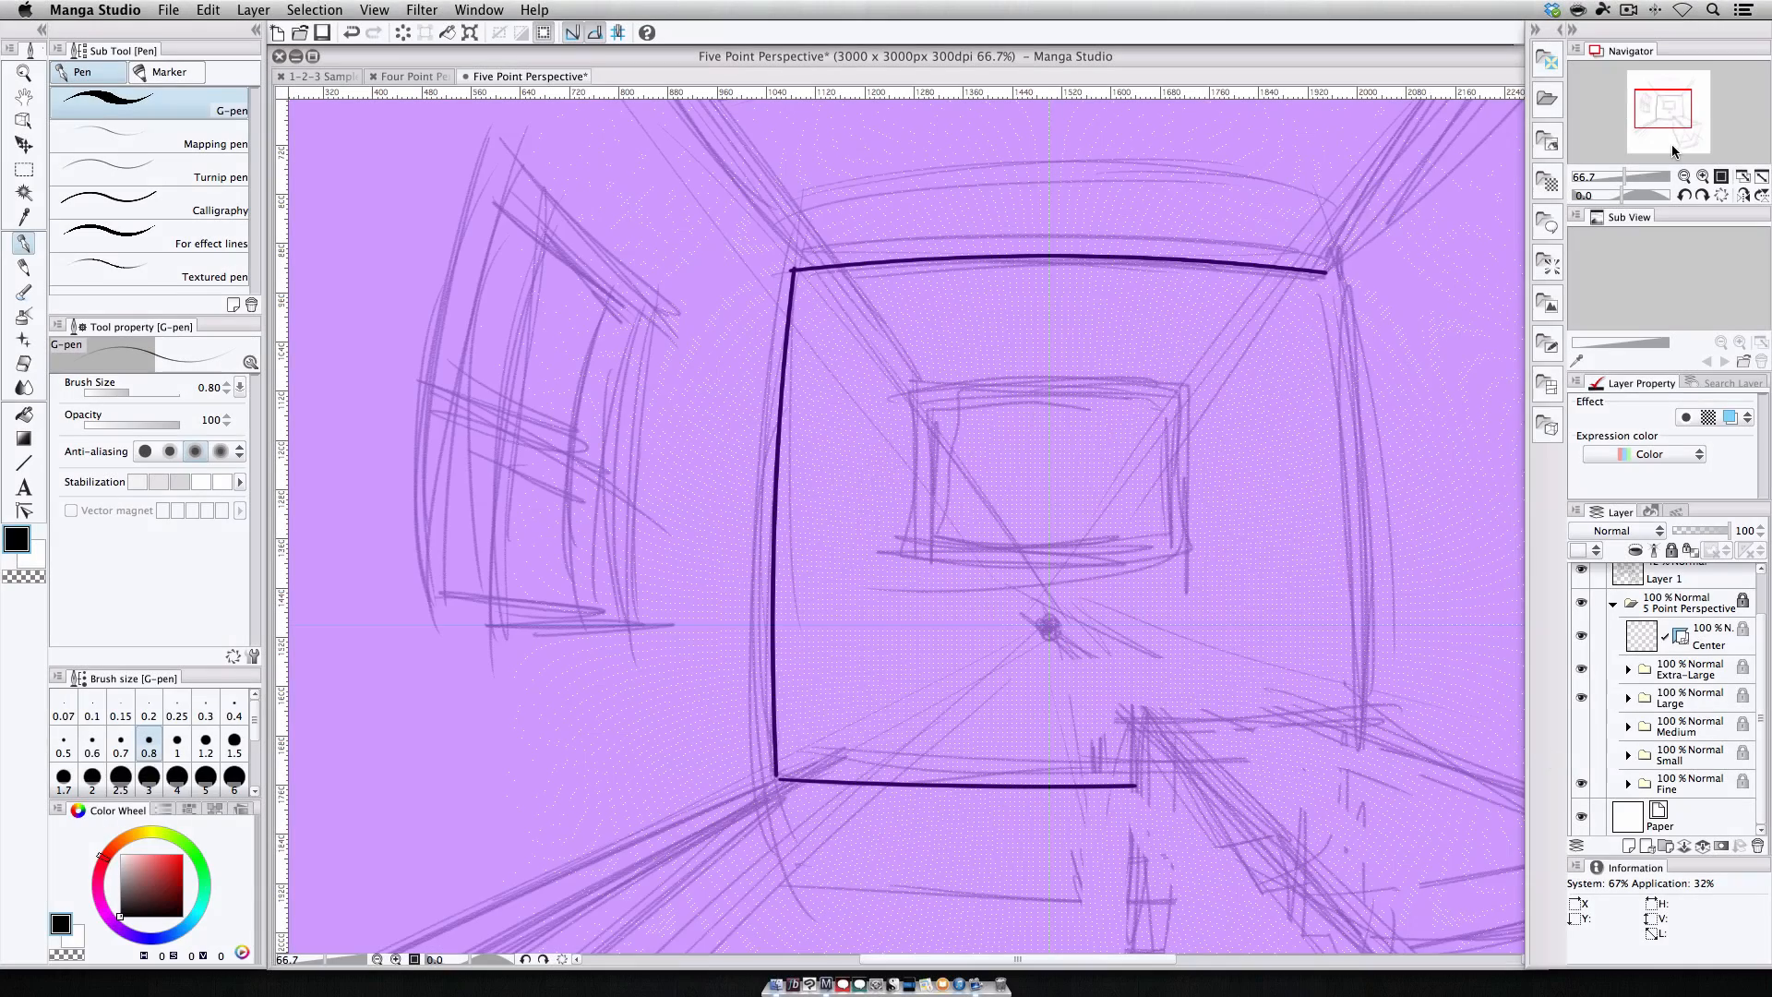
Expand the Fine grid folder and hide its Horizontal guides along with the larger grid subfolders.
click(1743, 176)
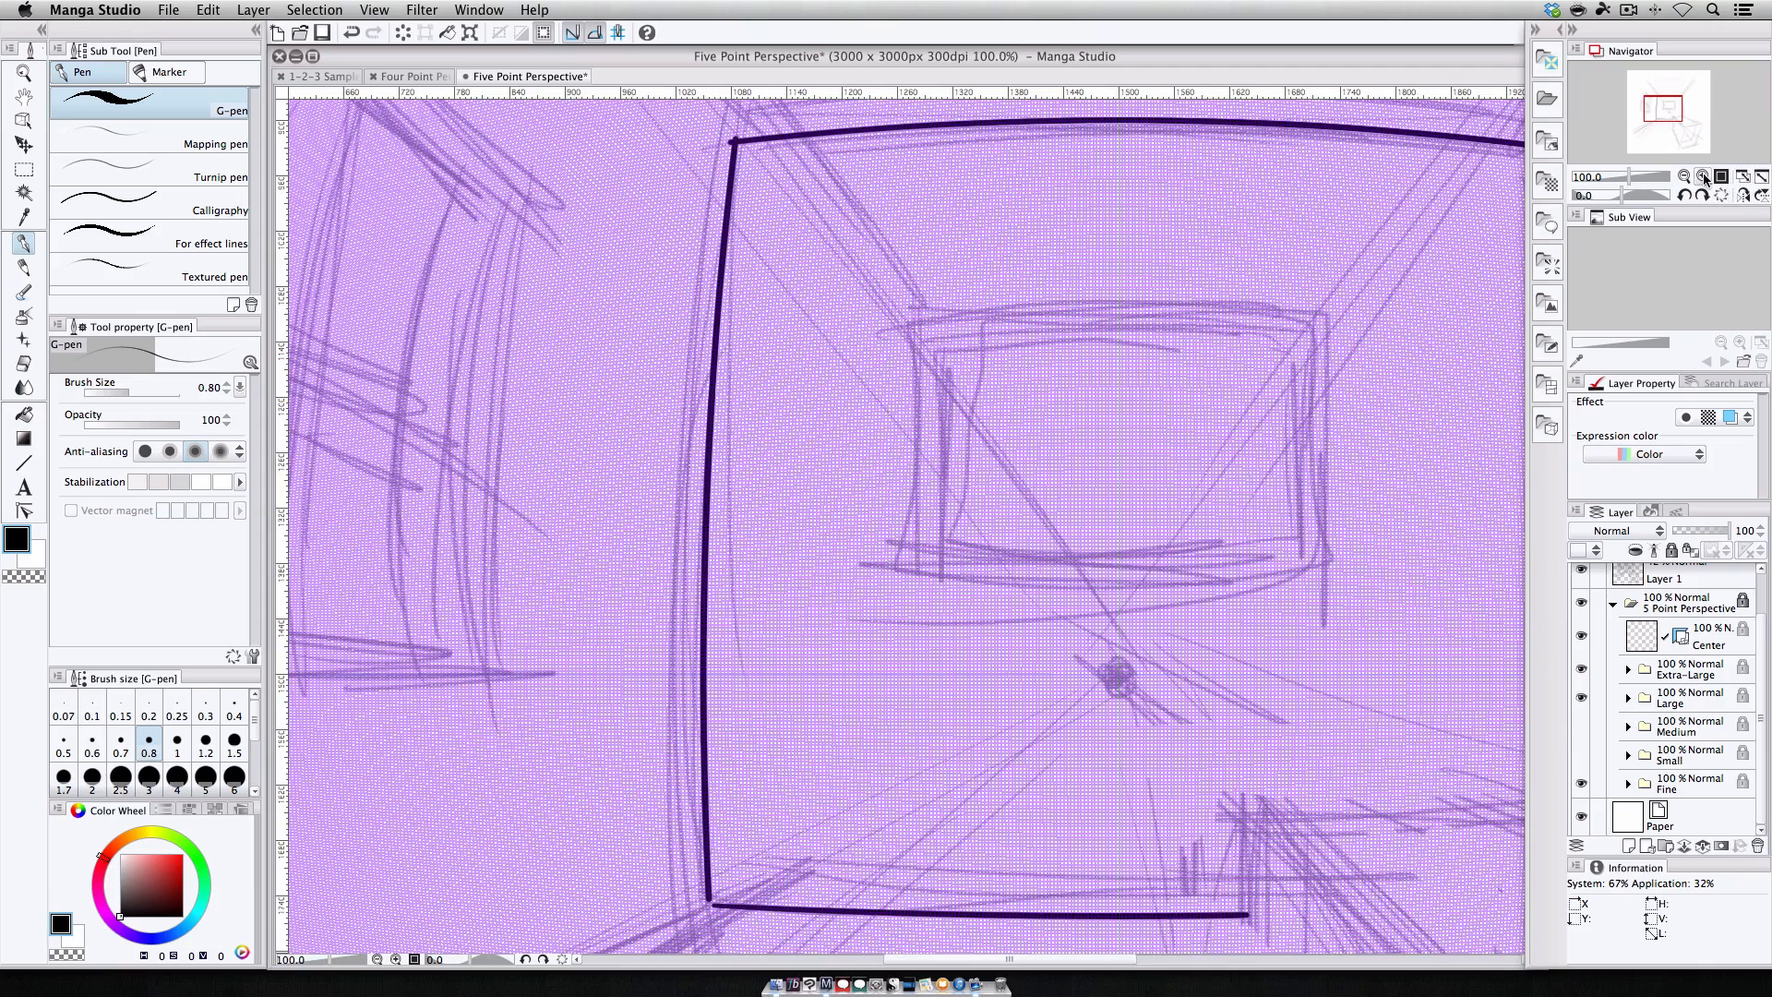
click(1703, 176)
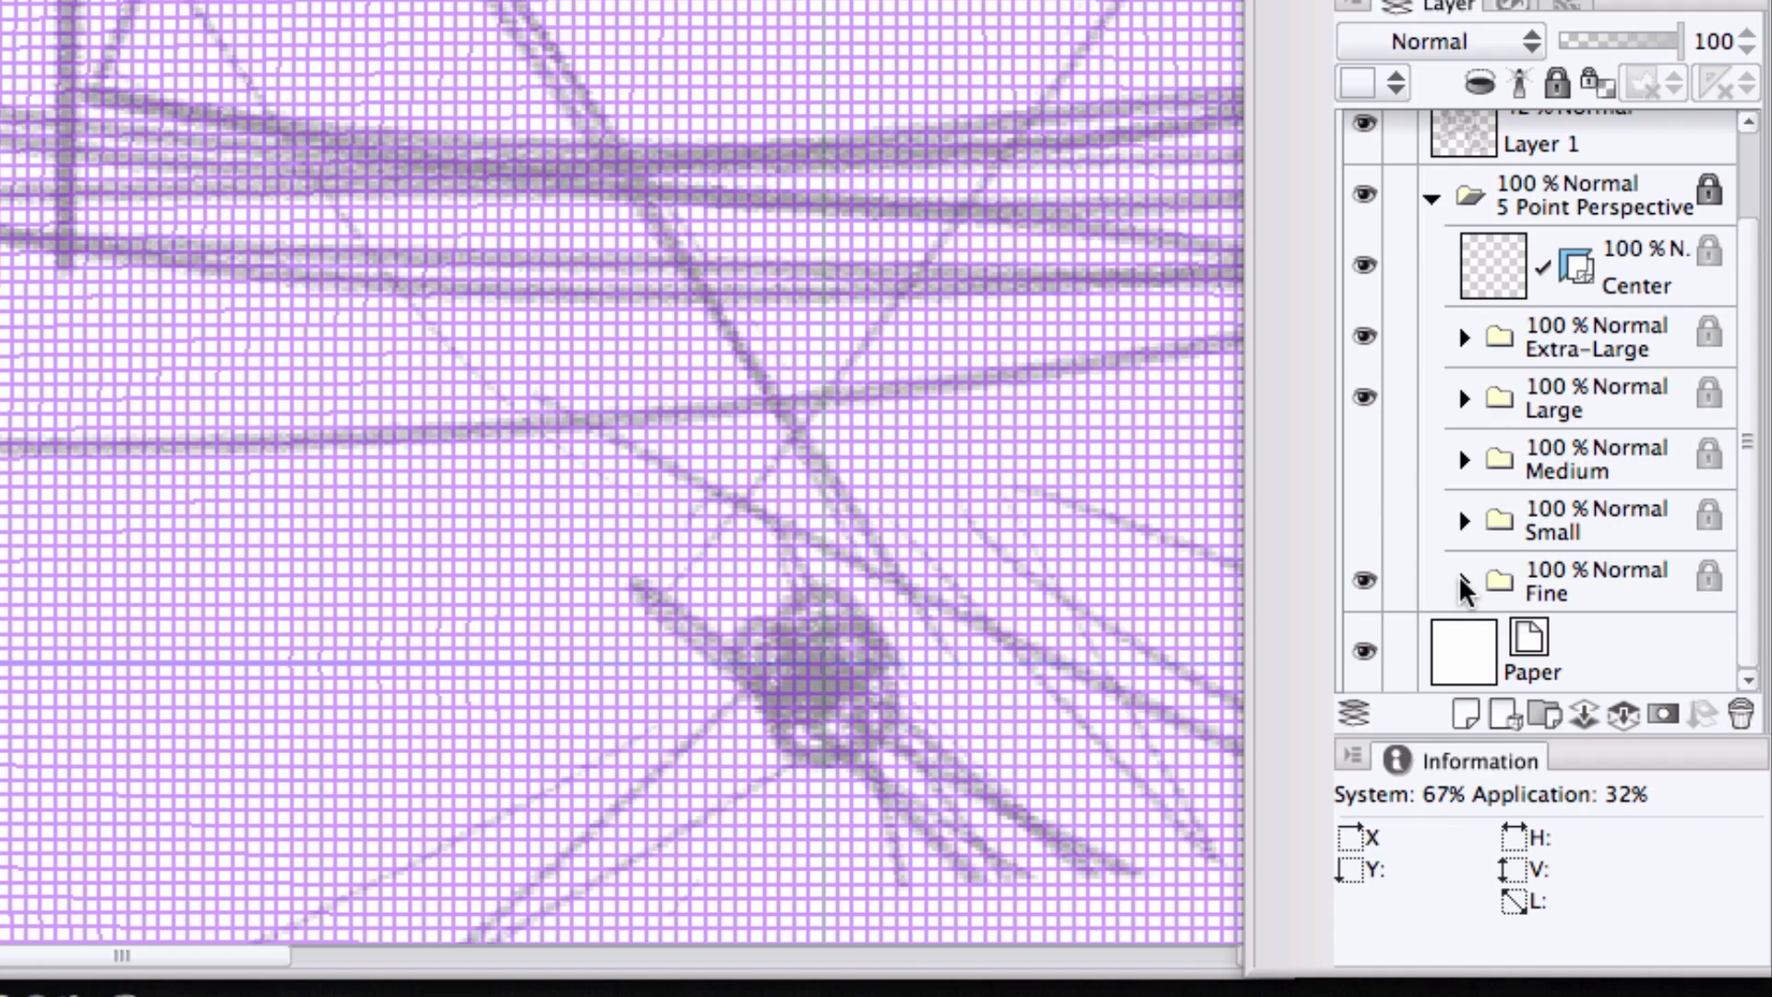
click(1628, 784)
scroll(1646, 549, down, 3)
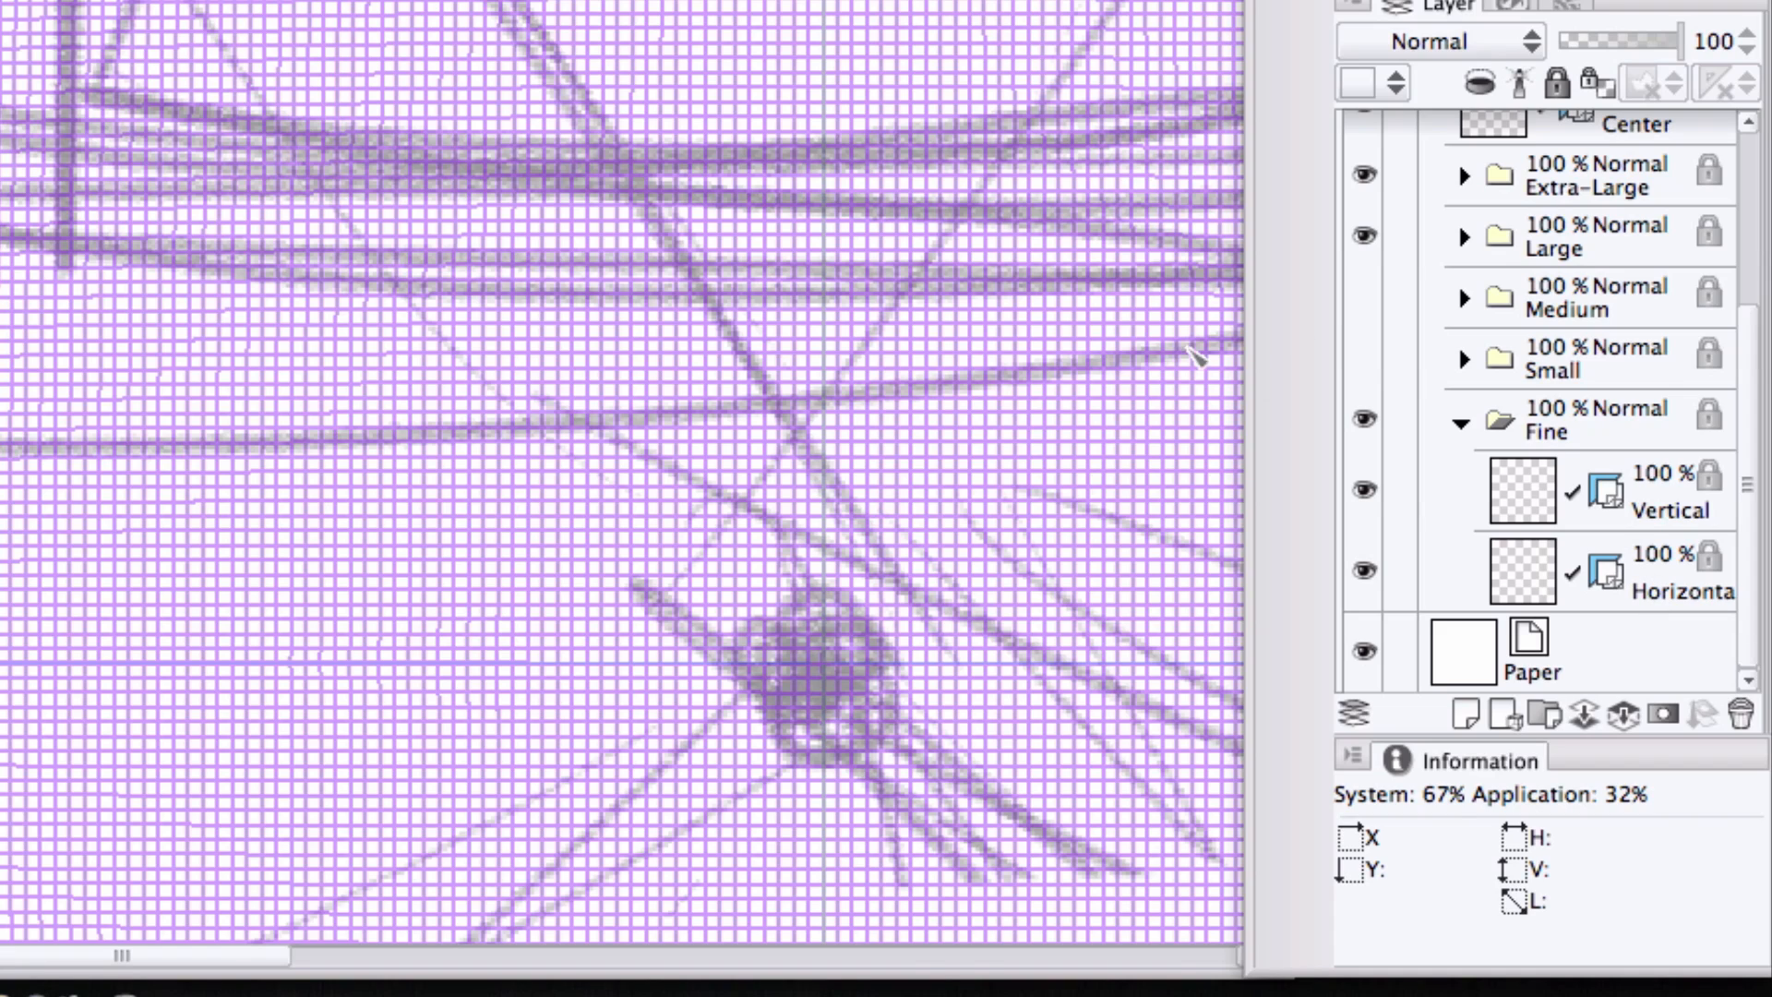
click(1359, 568)
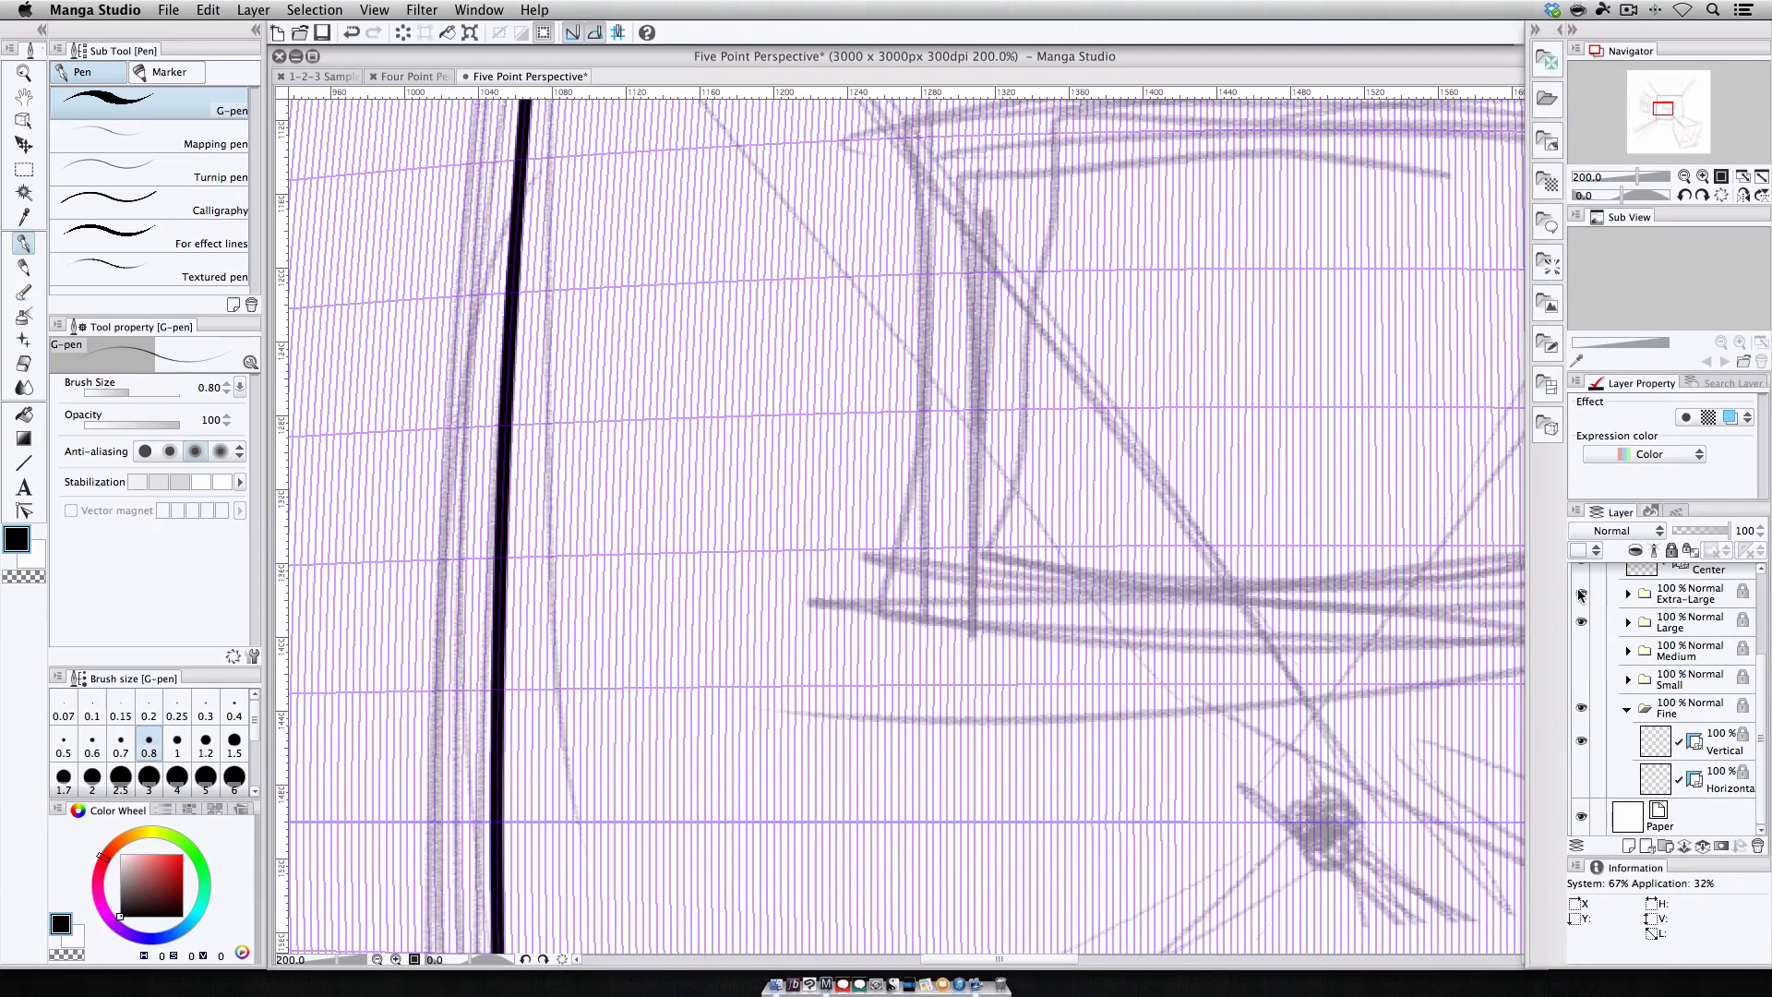
click(1580, 594)
click(1580, 622)
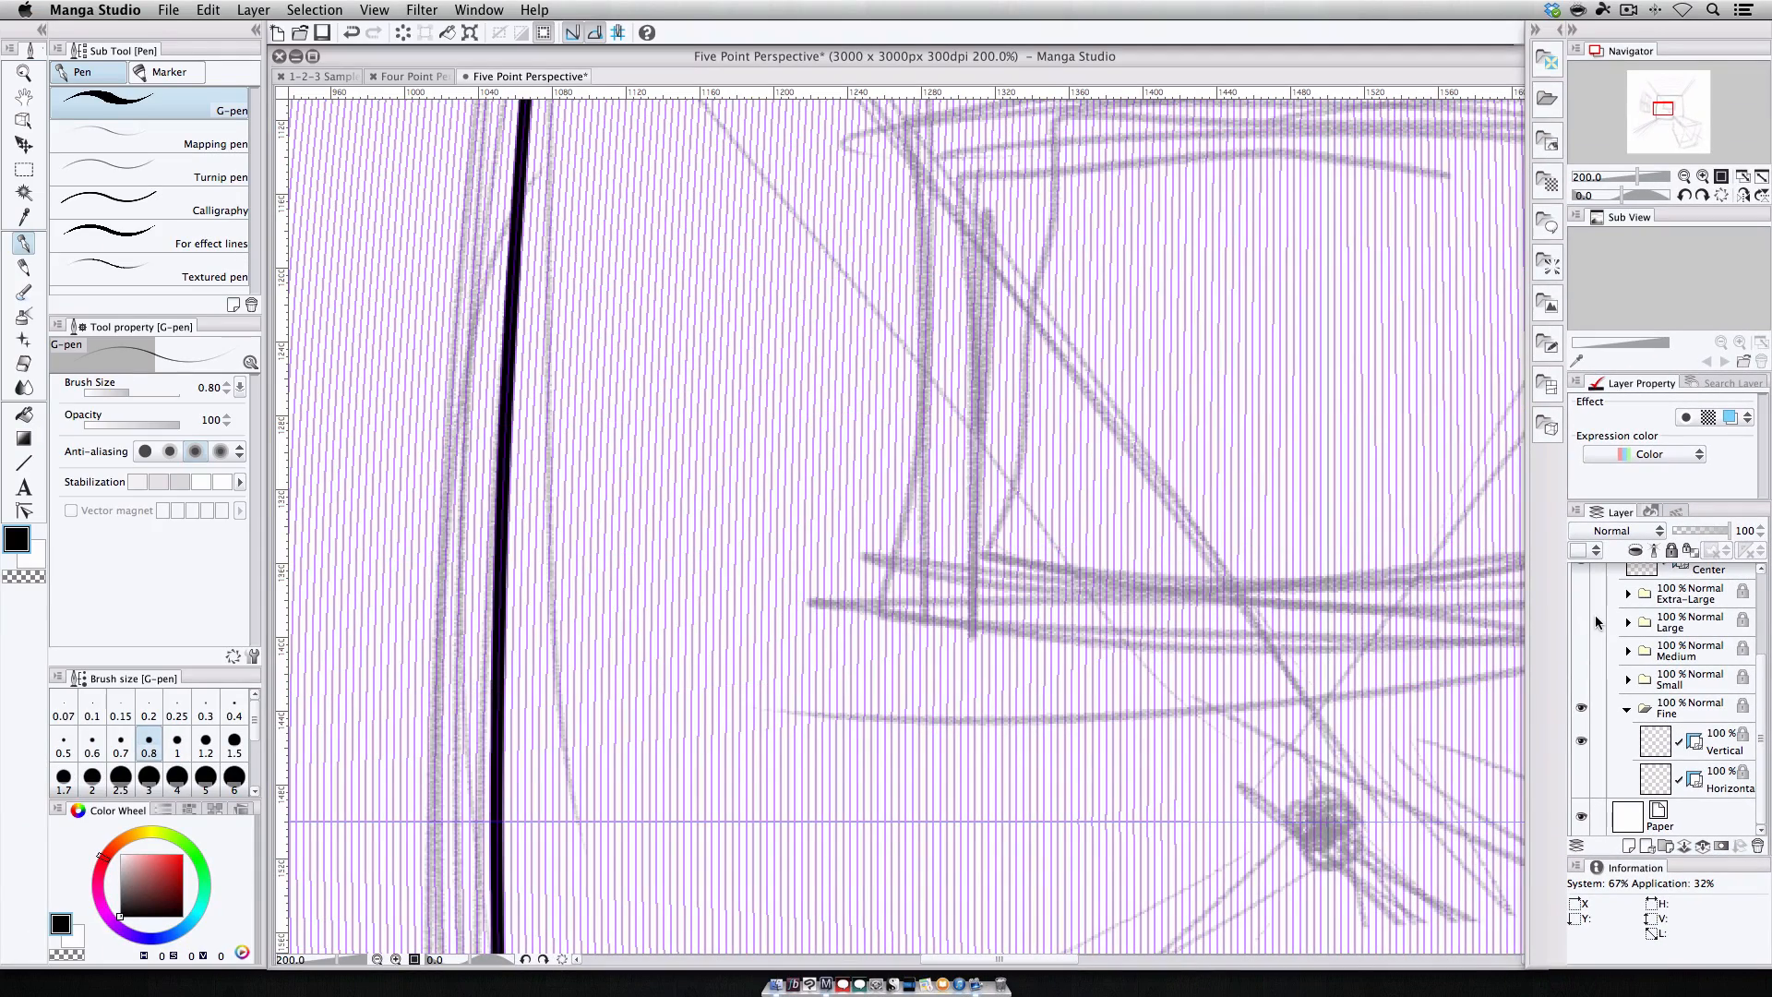
Ink the back wall's right and left vertical edges along the vertical guides.
click(1683, 176)
click(1683, 177)
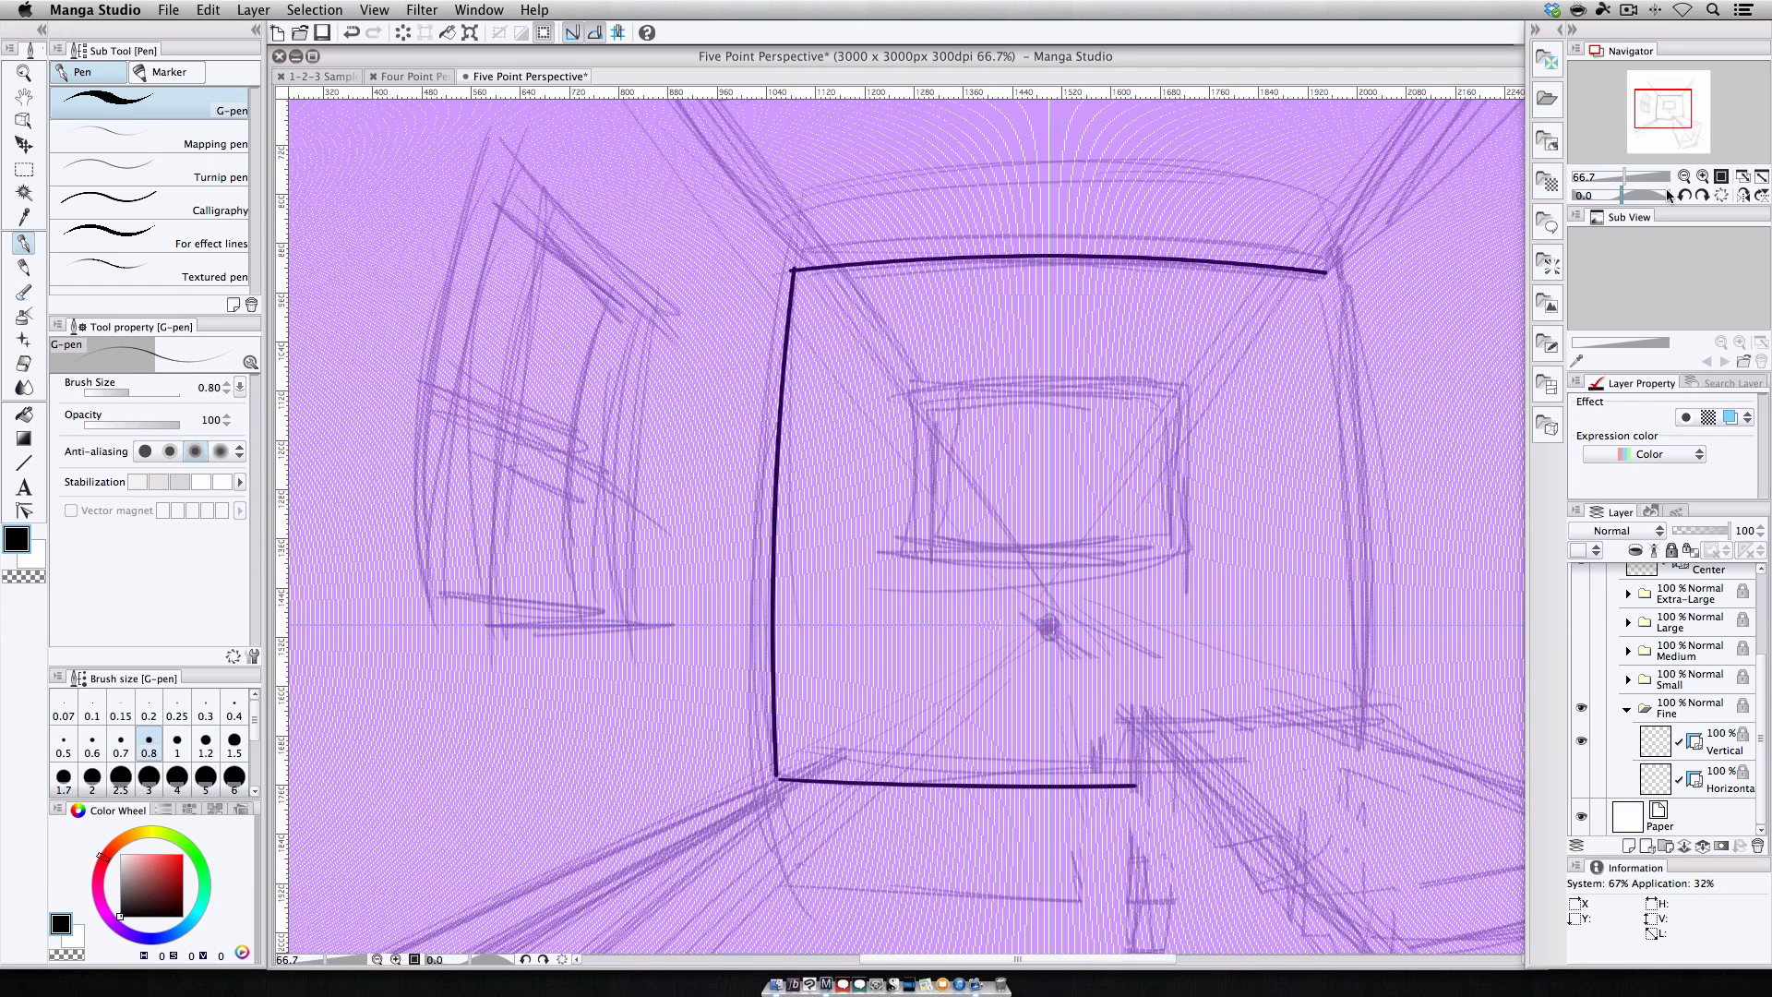
click(1683, 176)
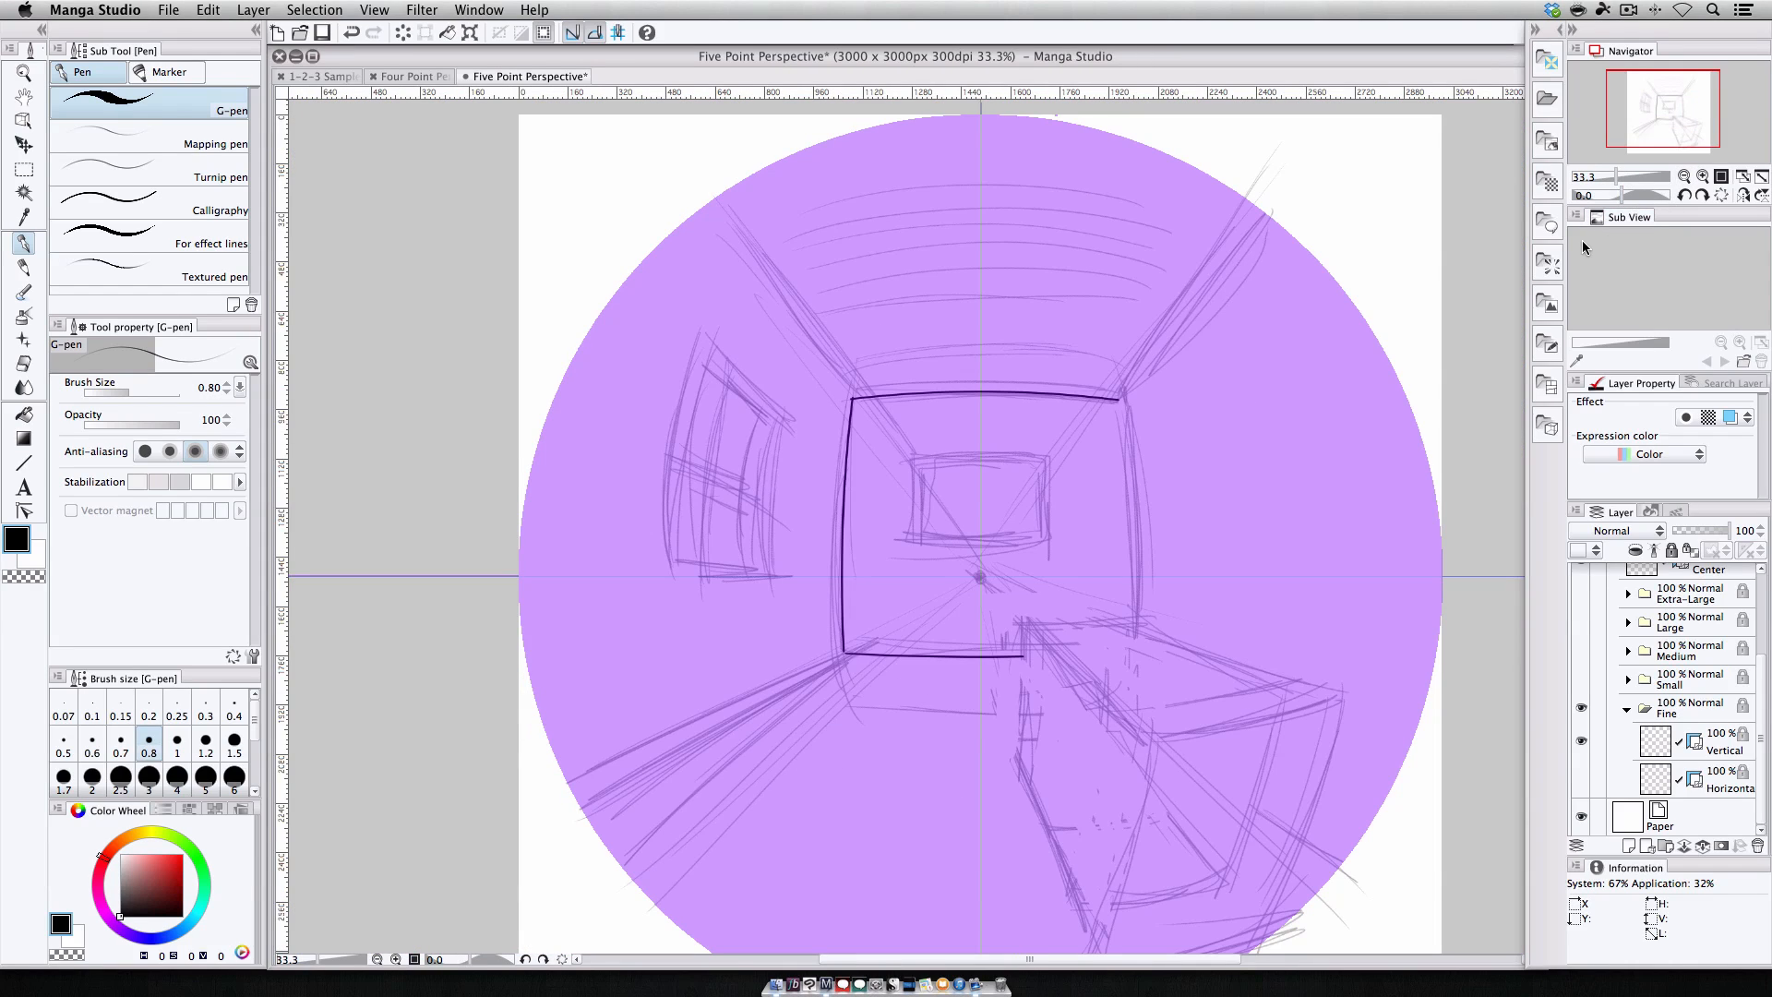
drag(1120, 400, 1132, 614)
drag(1121, 401, 1130, 618)
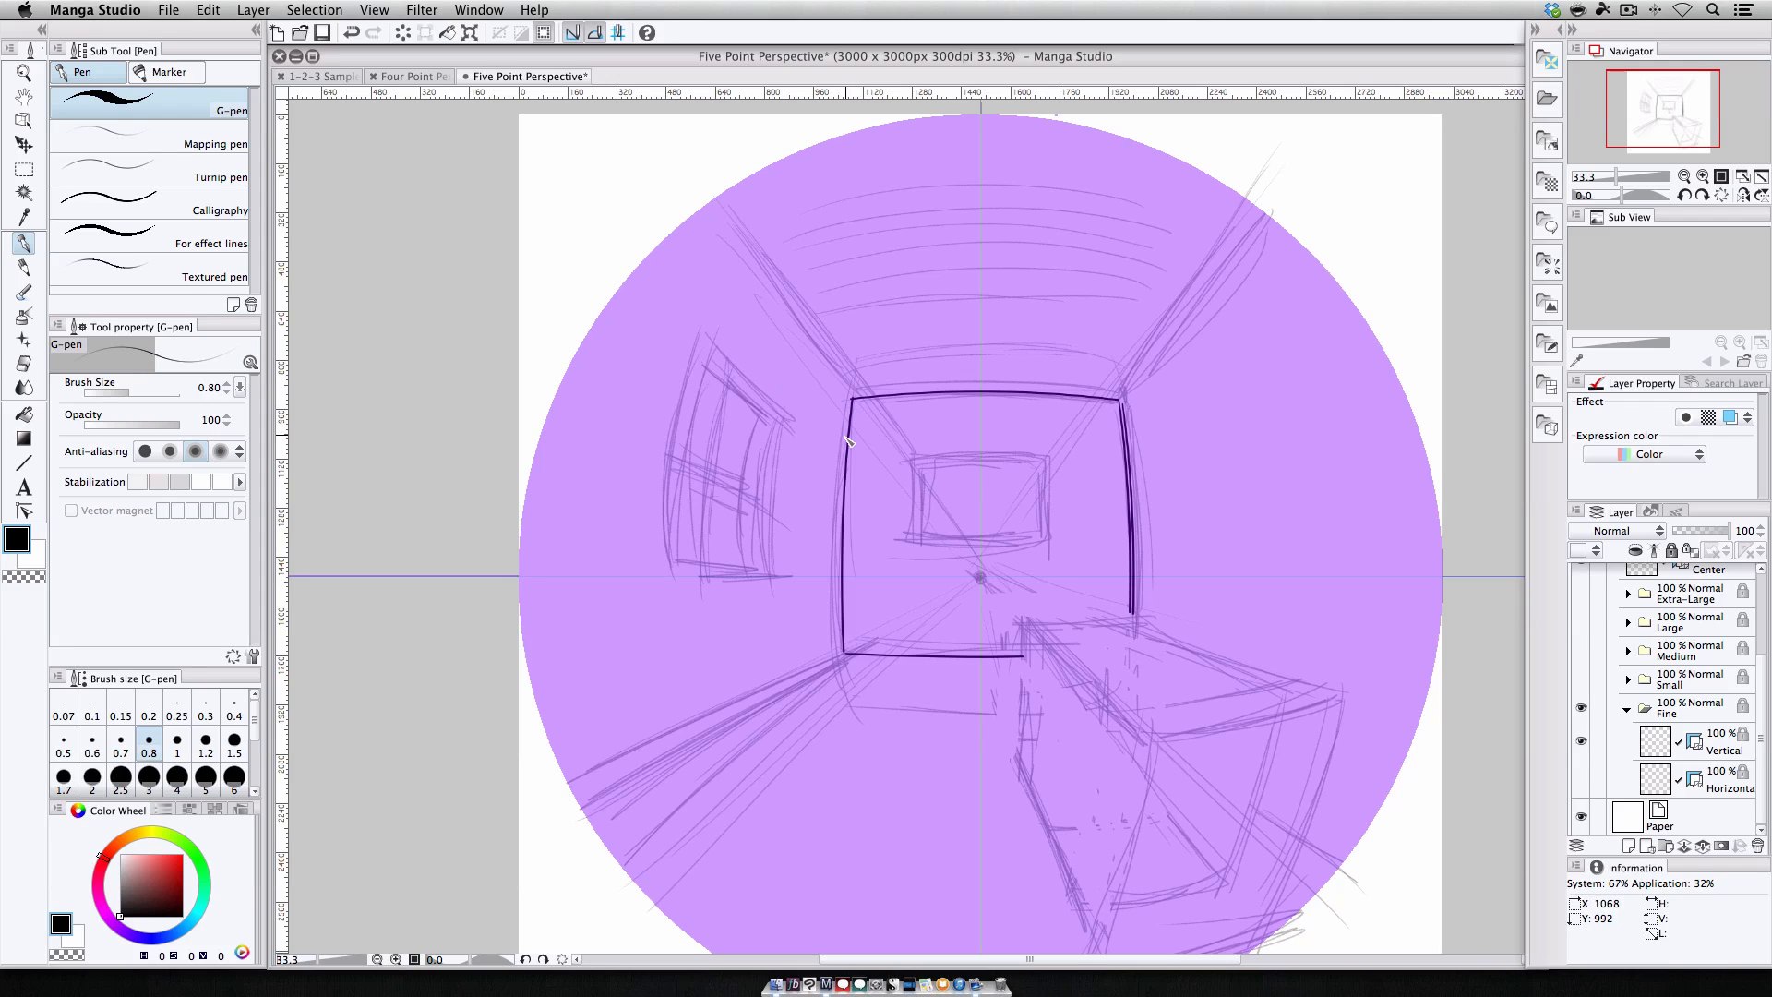
mouse_move(851, 401)
mouse_down()
mouse_move(839, 576)
mouse_move(868, 642)
mouse_up()
Switch to the Horizontal Fine guides and ink second lines along the back wall's top and bottom edges.
click(1581, 778)
click(1582, 742)
drag(857, 405, 1105, 420)
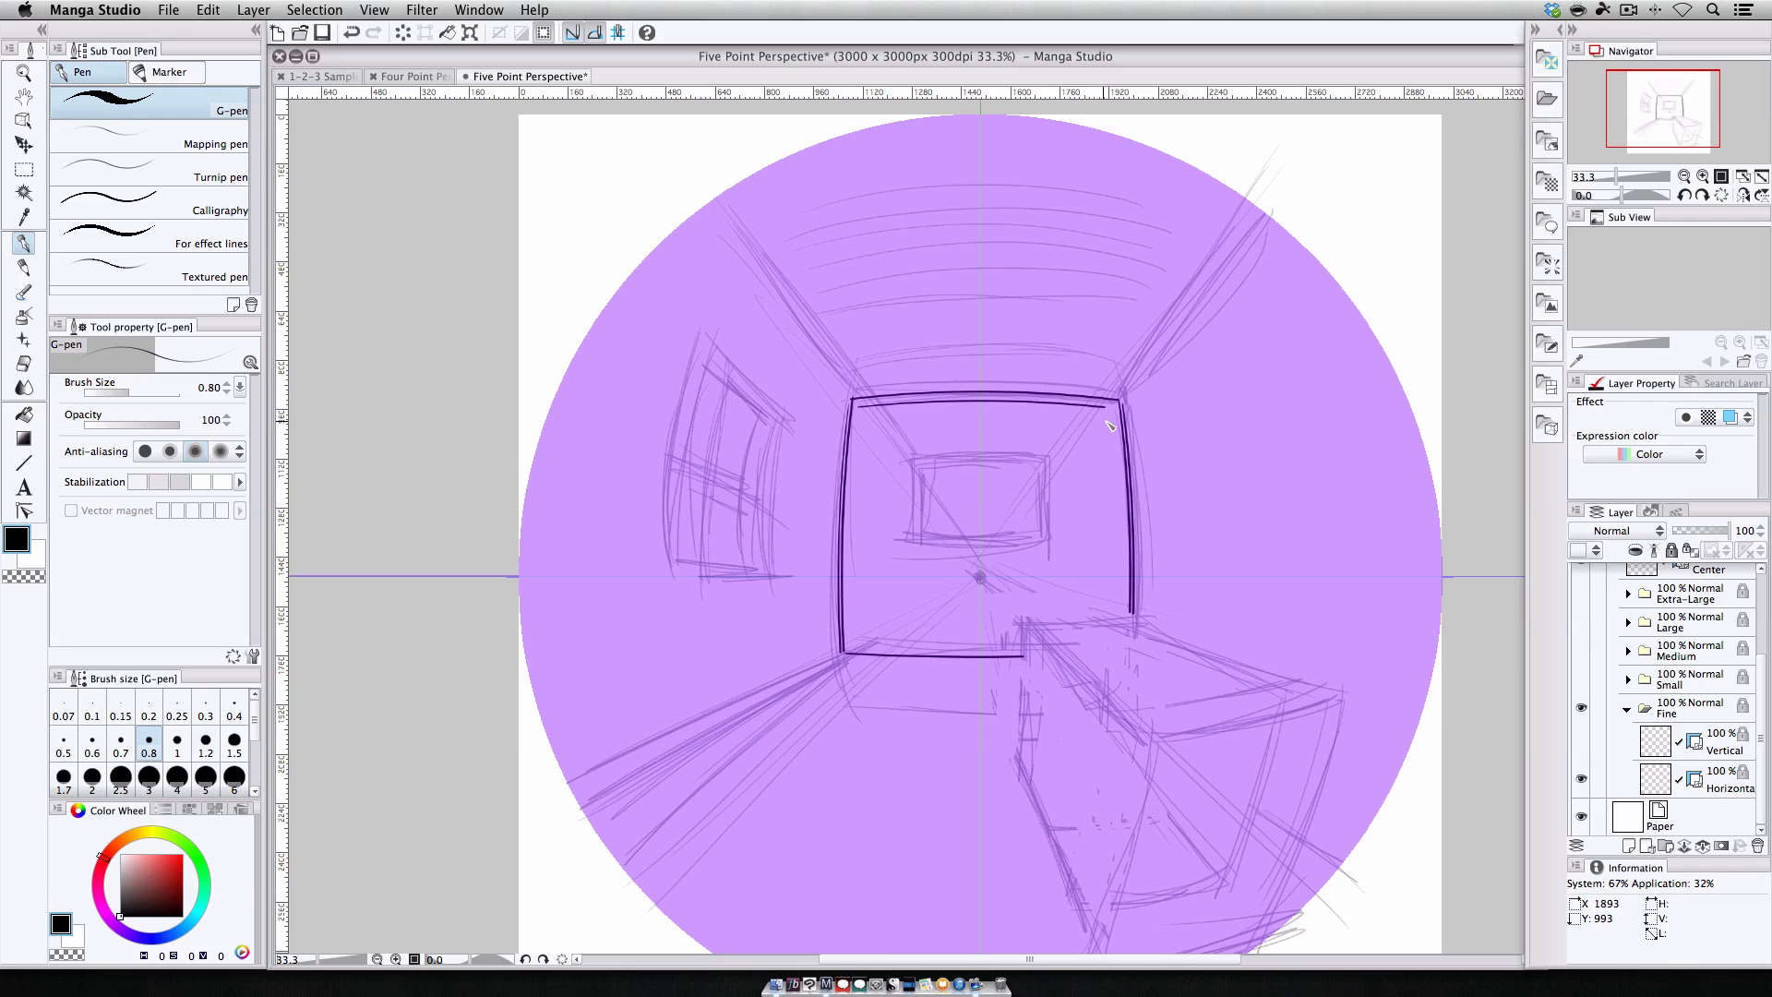
drag(860, 412, 1115, 430)
drag(859, 649, 1017, 646)
drag(849, 643, 1018, 645)
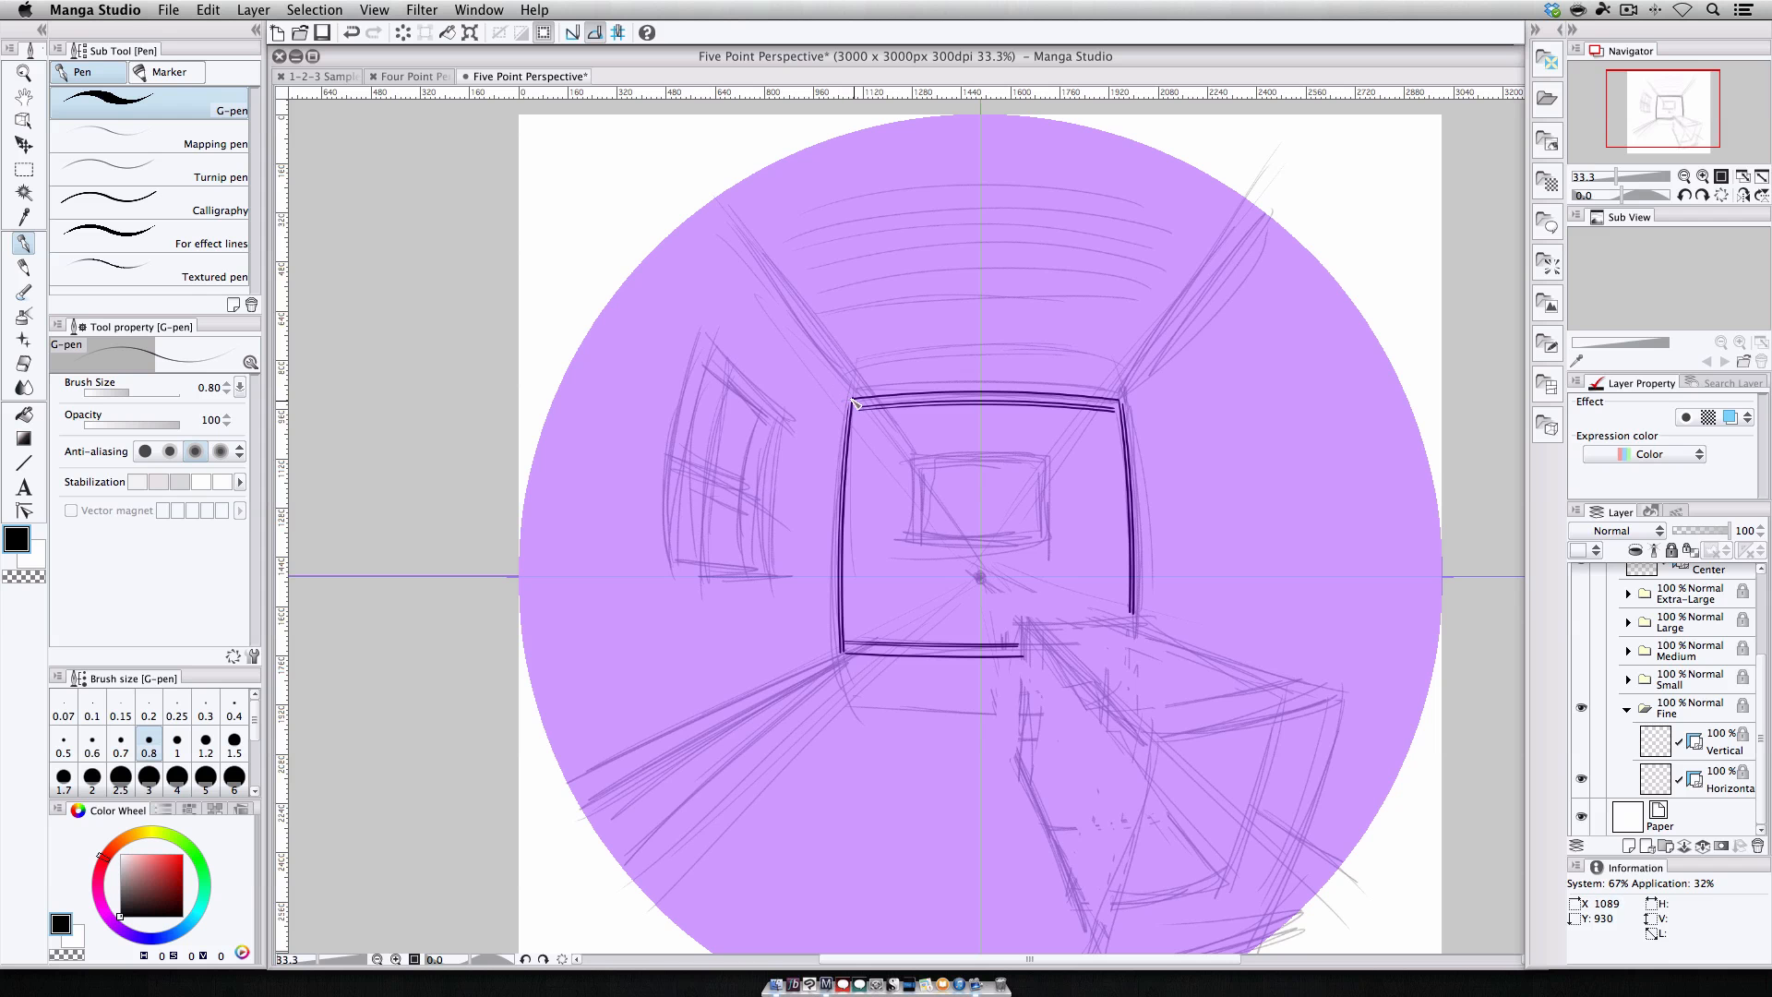
Ink double ceiling corner lines from the back wall's upper corners out toward the edge of the circle.
drag(853, 403, 716, 206)
drag(853, 411, 713, 221)
drag(845, 406, 683, 201)
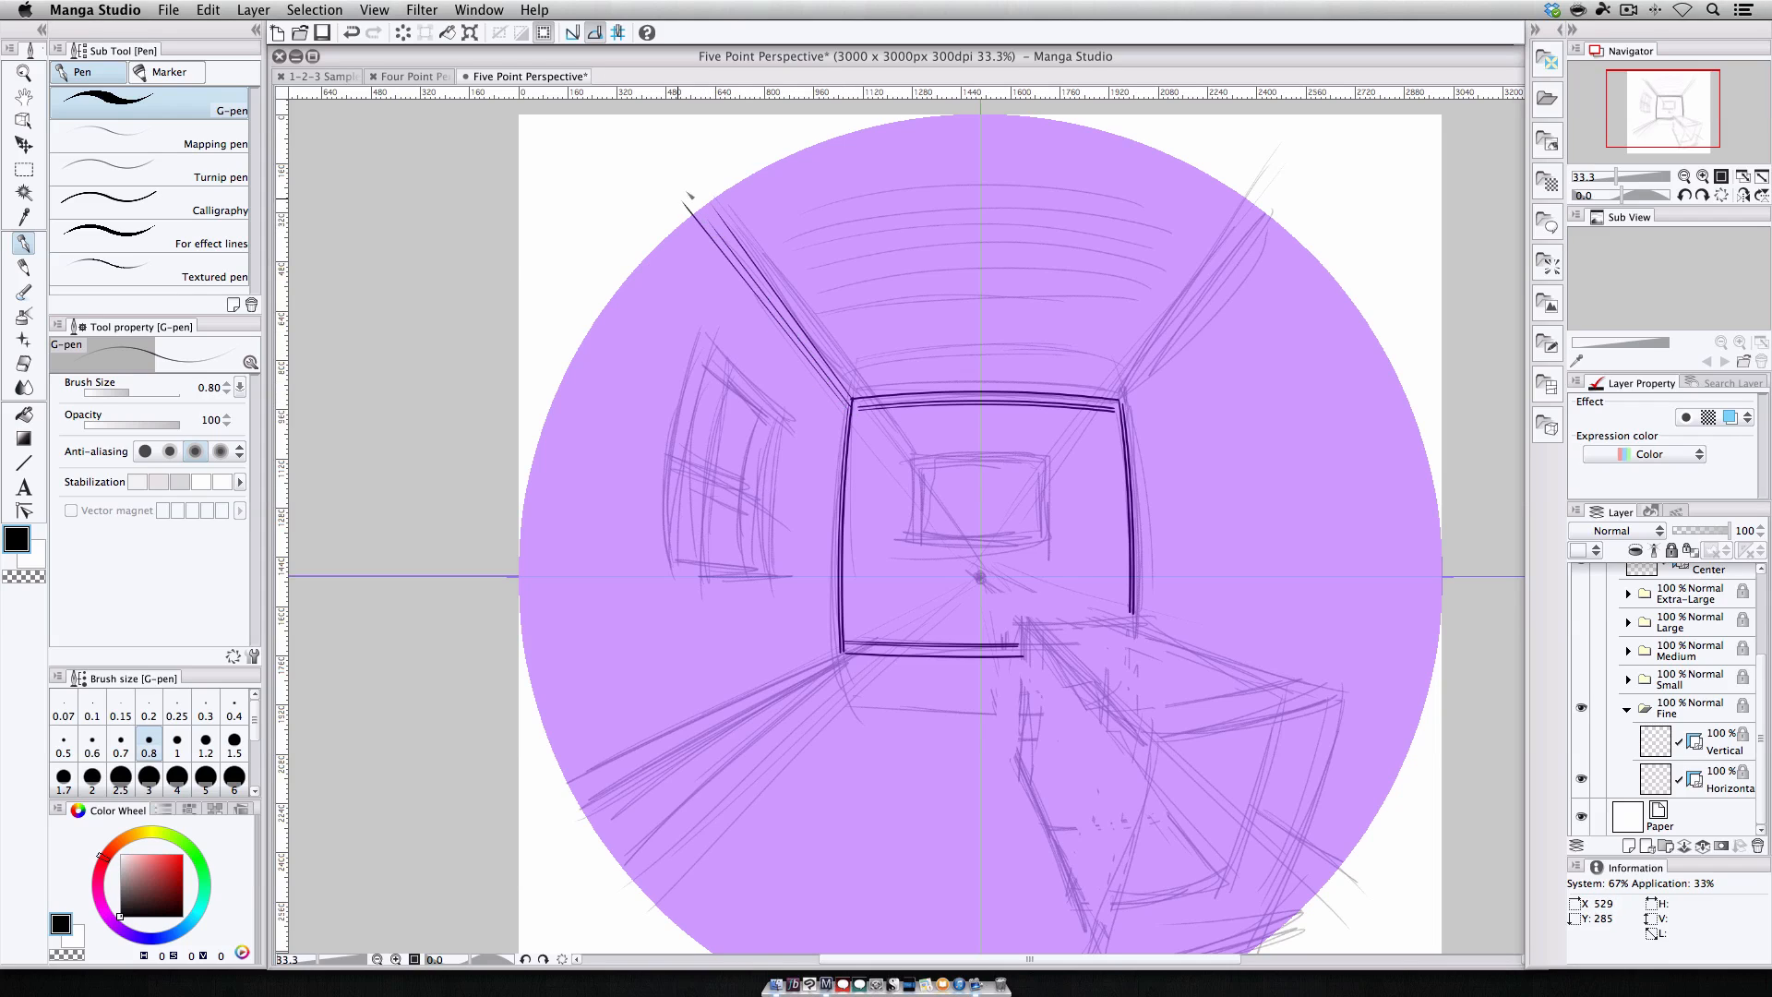
drag(1124, 410, 1285, 216)
drag(1124, 412, 1296, 218)
drag(1123, 400, 1307, 157)
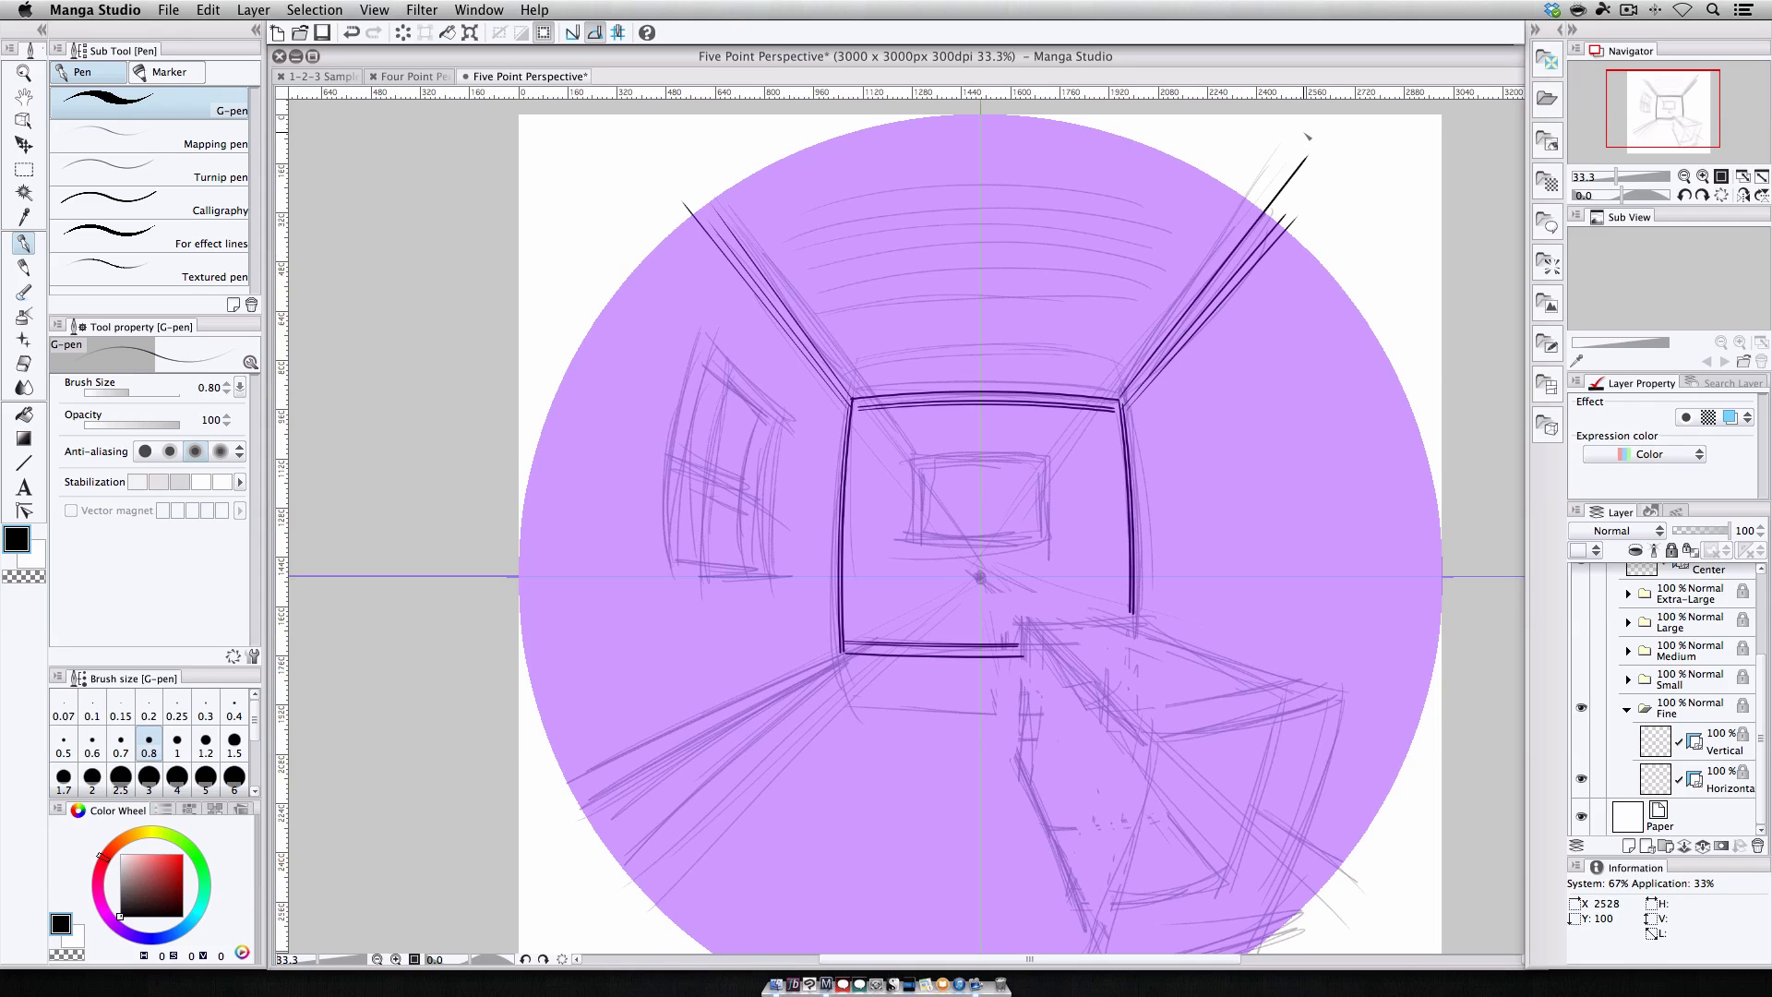
Toggle ruler snapping between strokes to ink the top face edges of the crate in the lower right.
click(576, 30)
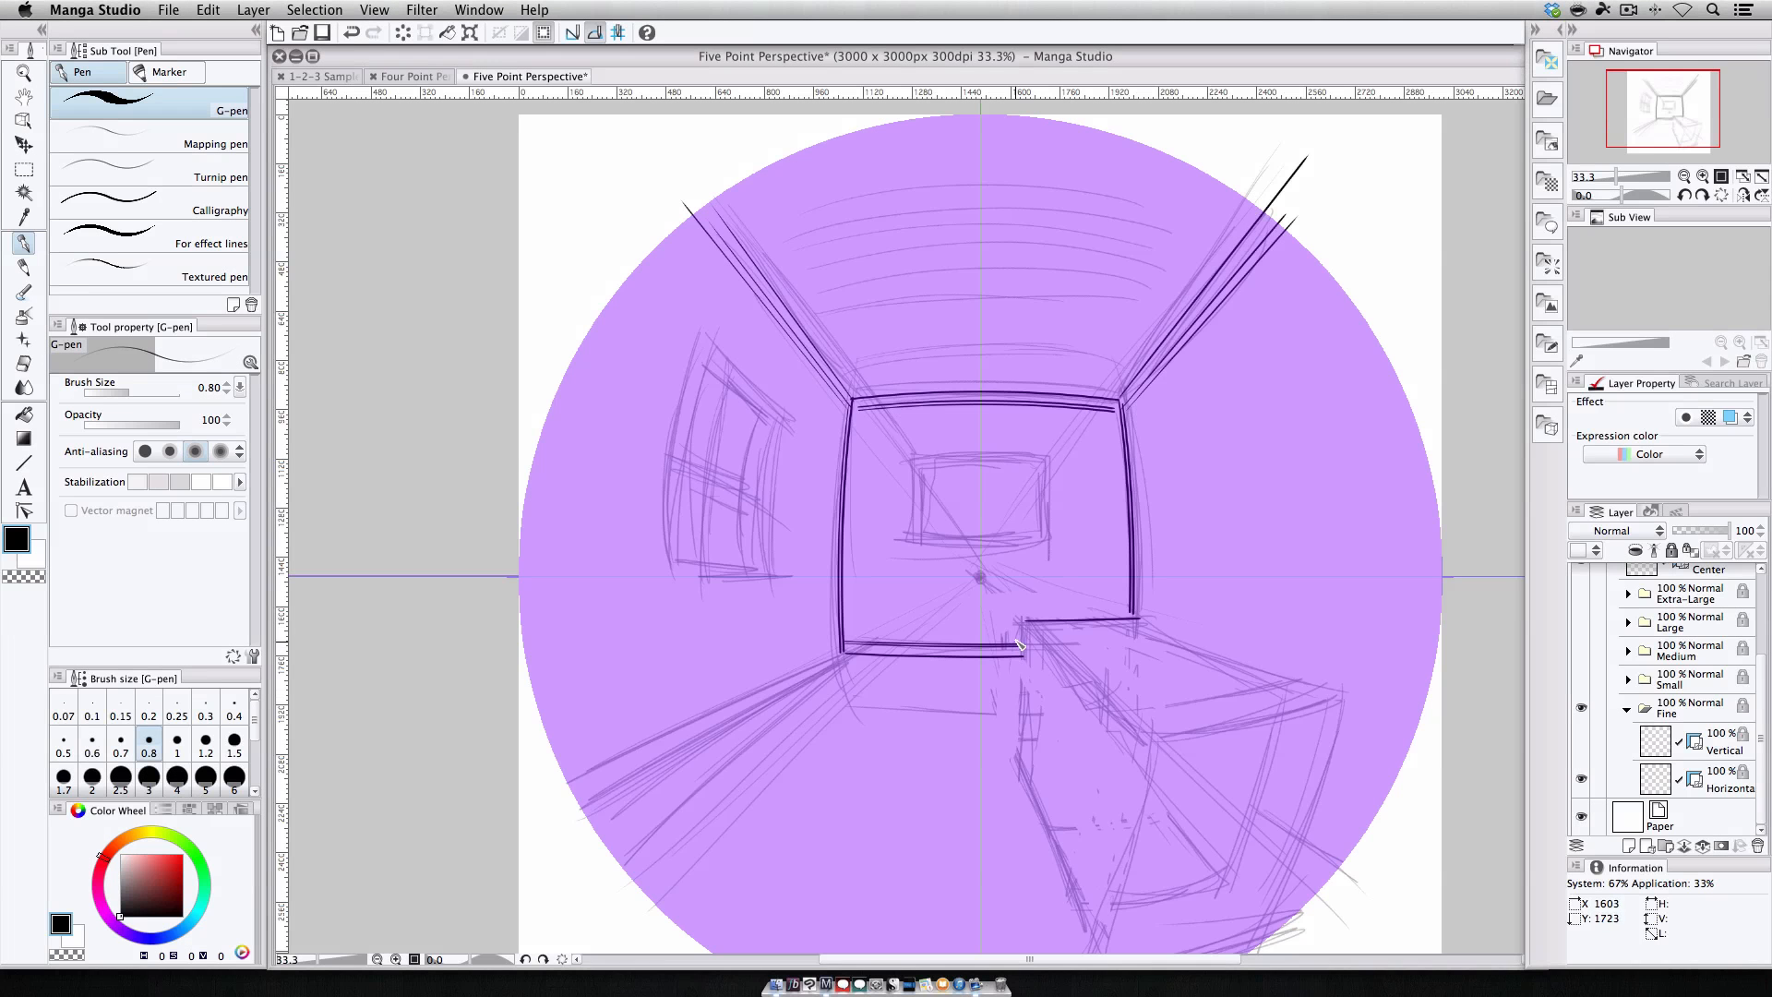
drag(1024, 623, 1154, 735)
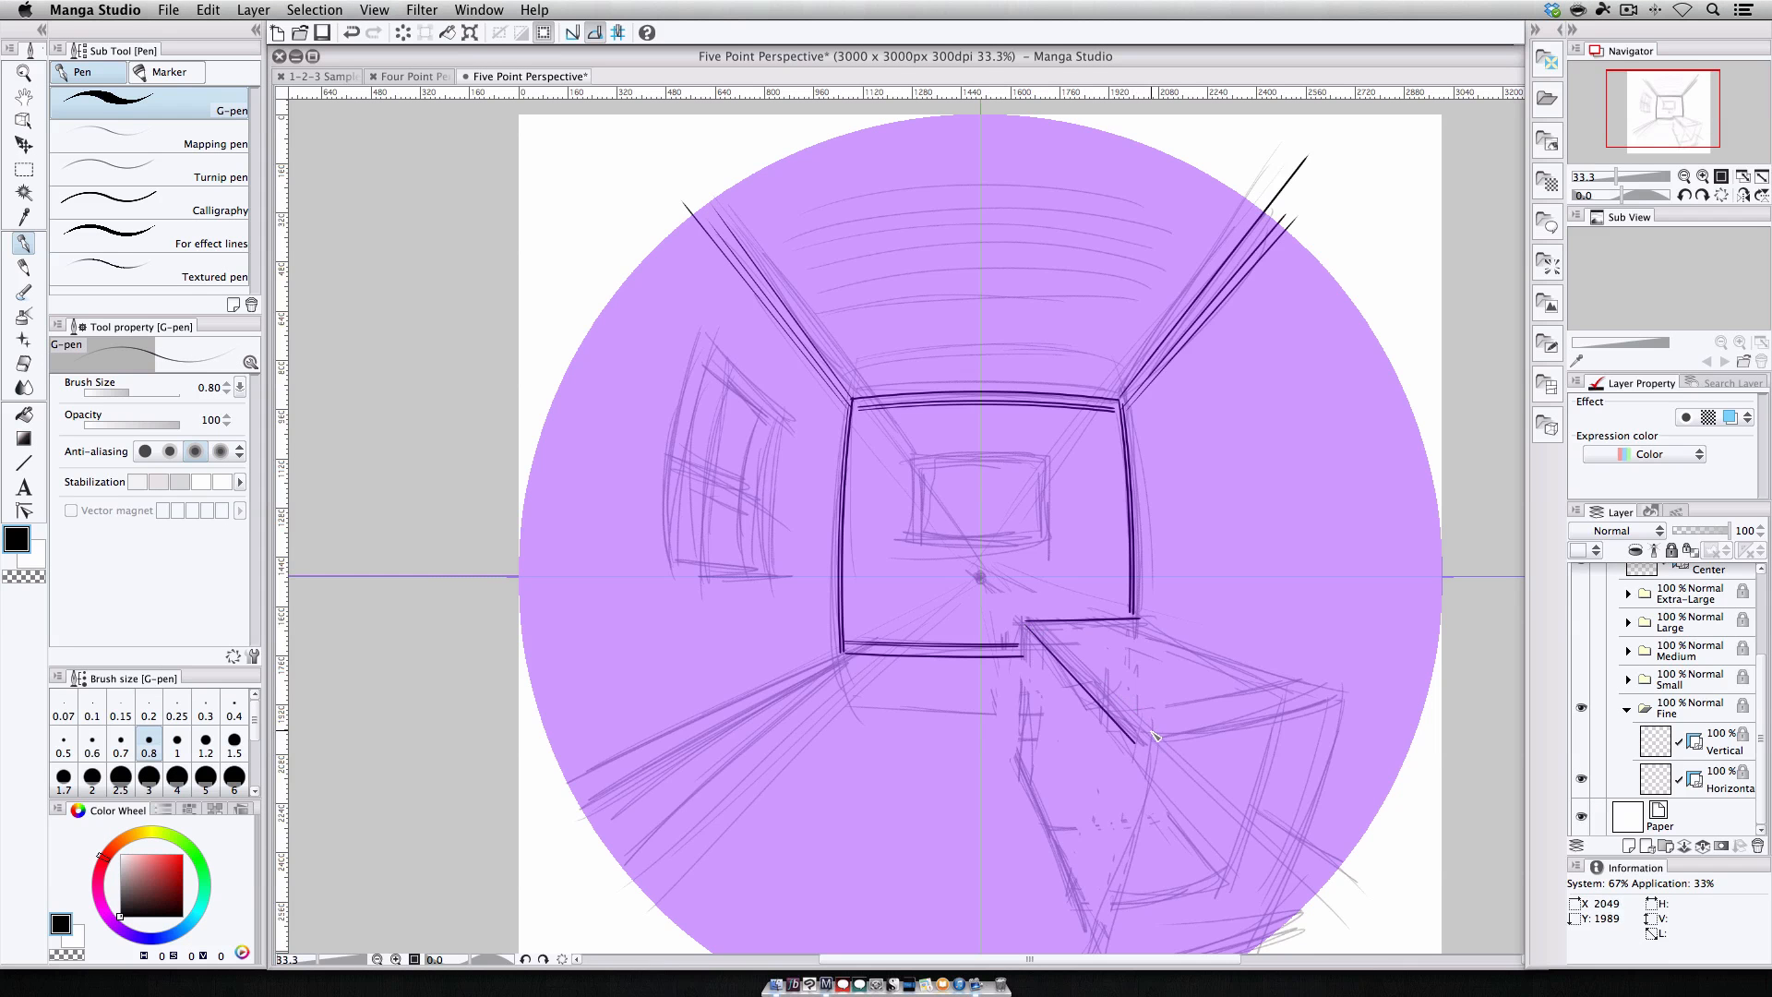
click(596, 33)
mouse_move(1141, 745)
mouse_down()
mouse_move(1347, 726)
mouse_move(1321, 720)
mouse_up()
click(572, 33)
drag(1135, 624, 1338, 706)
Toggle the Fine guide visibility and ink the crate's front vertical edge with snapping toggled.
click(1581, 740)
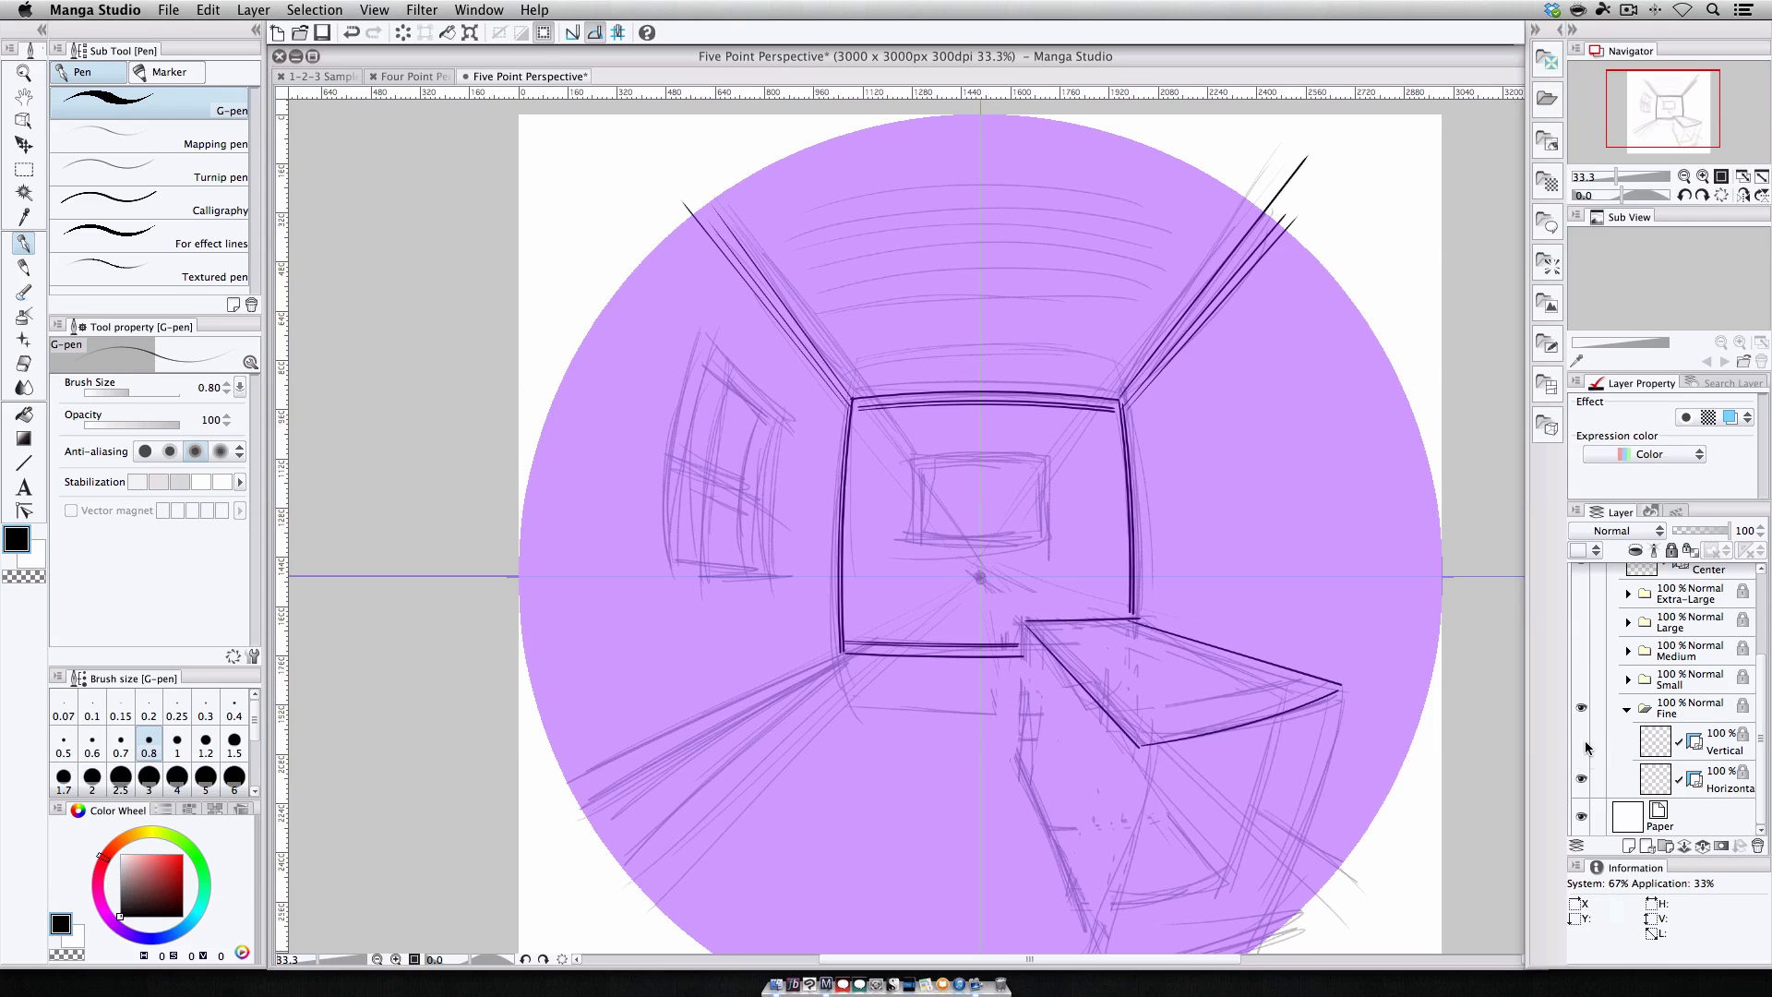
click(1581, 781)
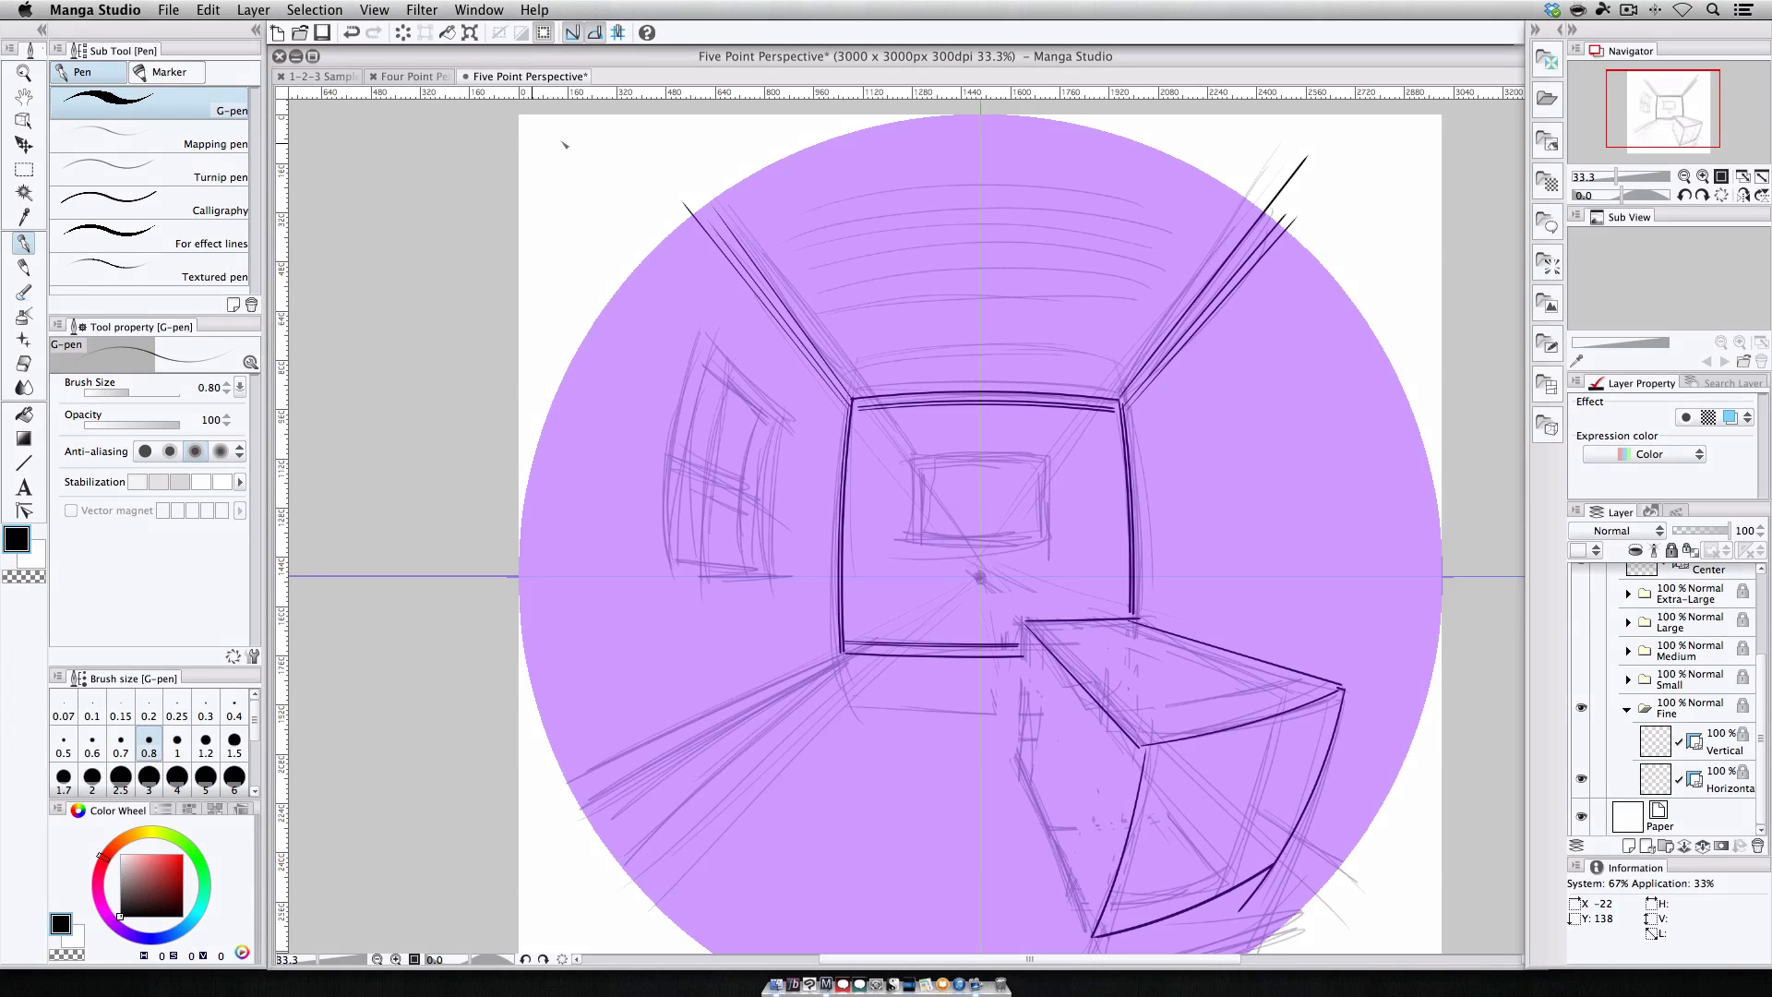
click(572, 33)
drag(1094, 937, 1031, 739)
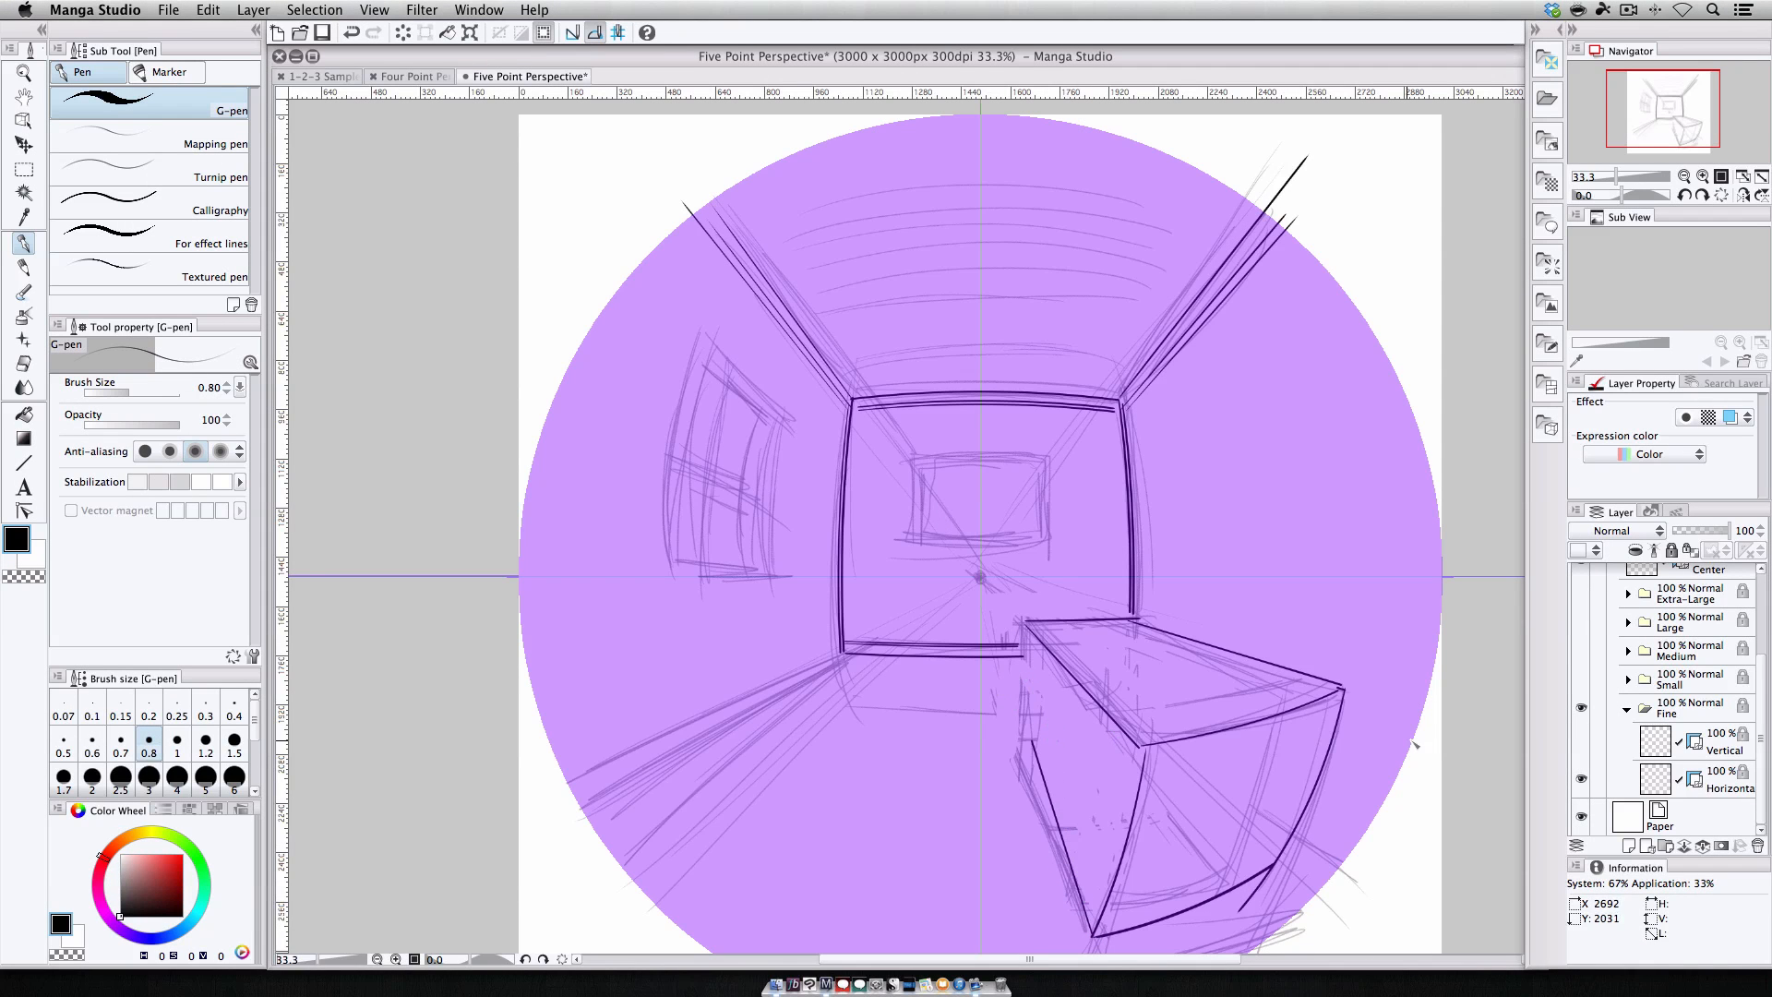
click(572, 33)
Toggle the guides to ink the crate's remaining edges, then hide the 5 Point Perspective ruler folder.
click(1581, 740)
click(1581, 778)
mouse_move(1029, 623)
mouse_down()
mouse_move(1038, 738)
mouse_move(1031, 624)
mouse_up()
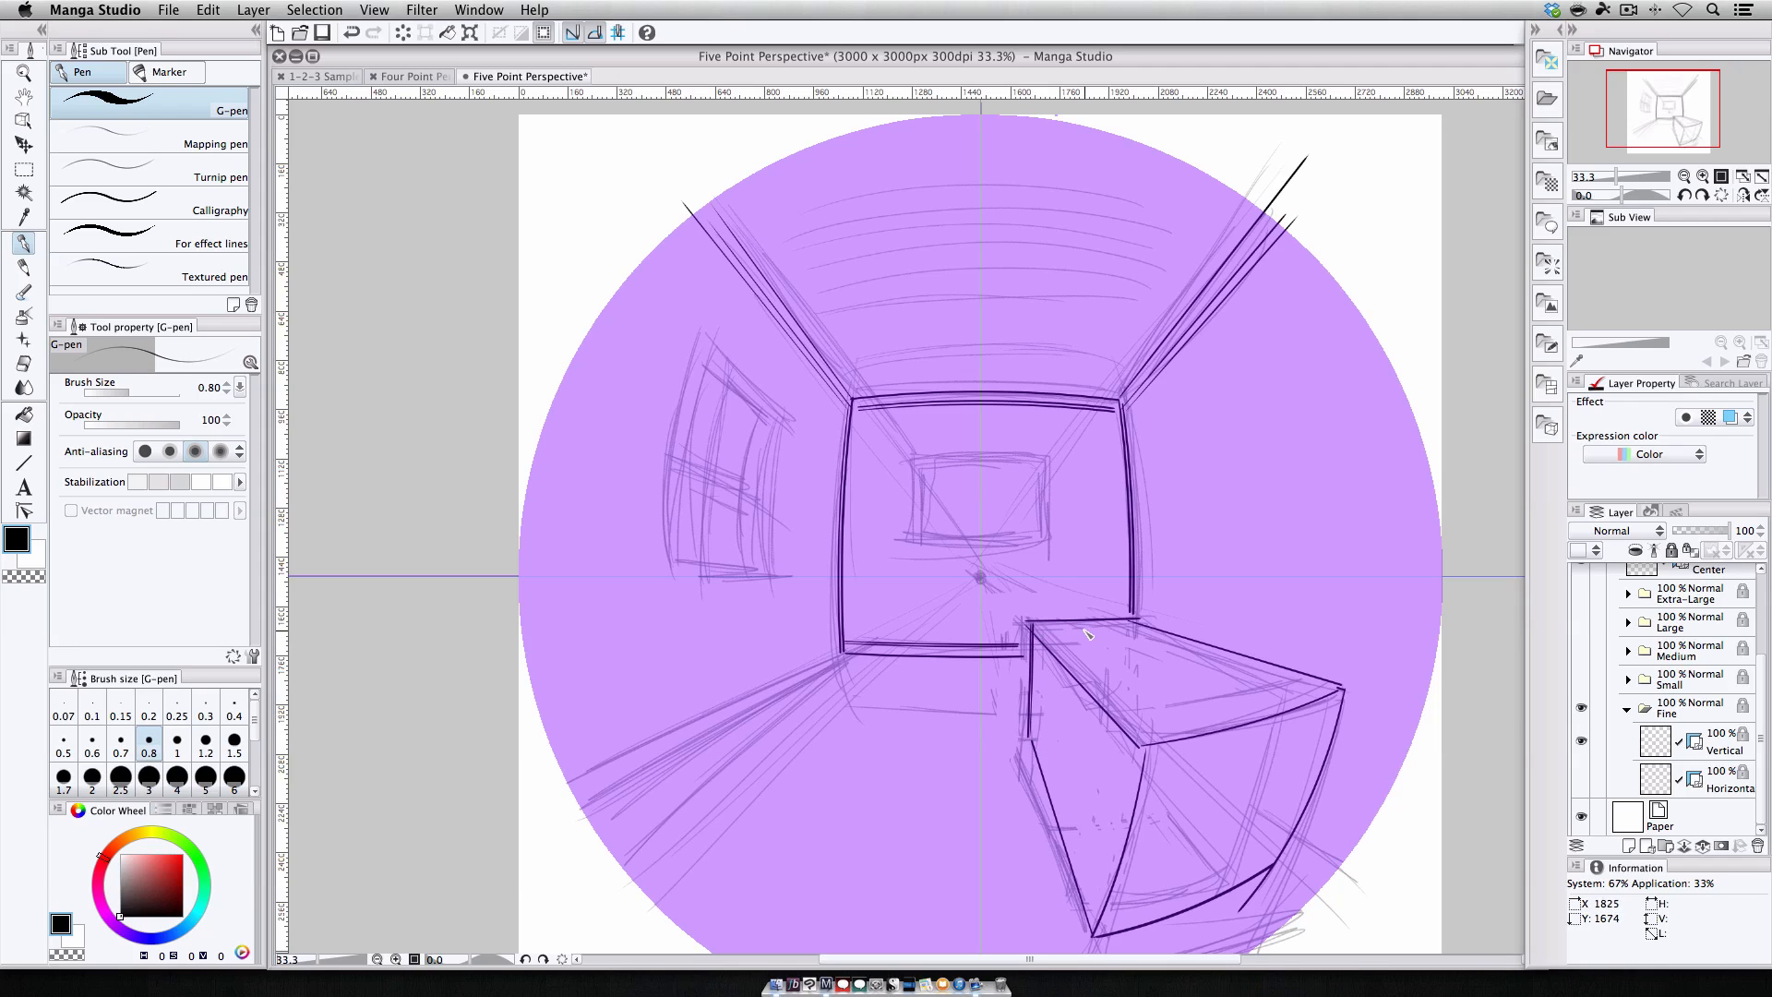
click(1580, 743)
click(1579, 775)
drag(1152, 729, 1320, 688)
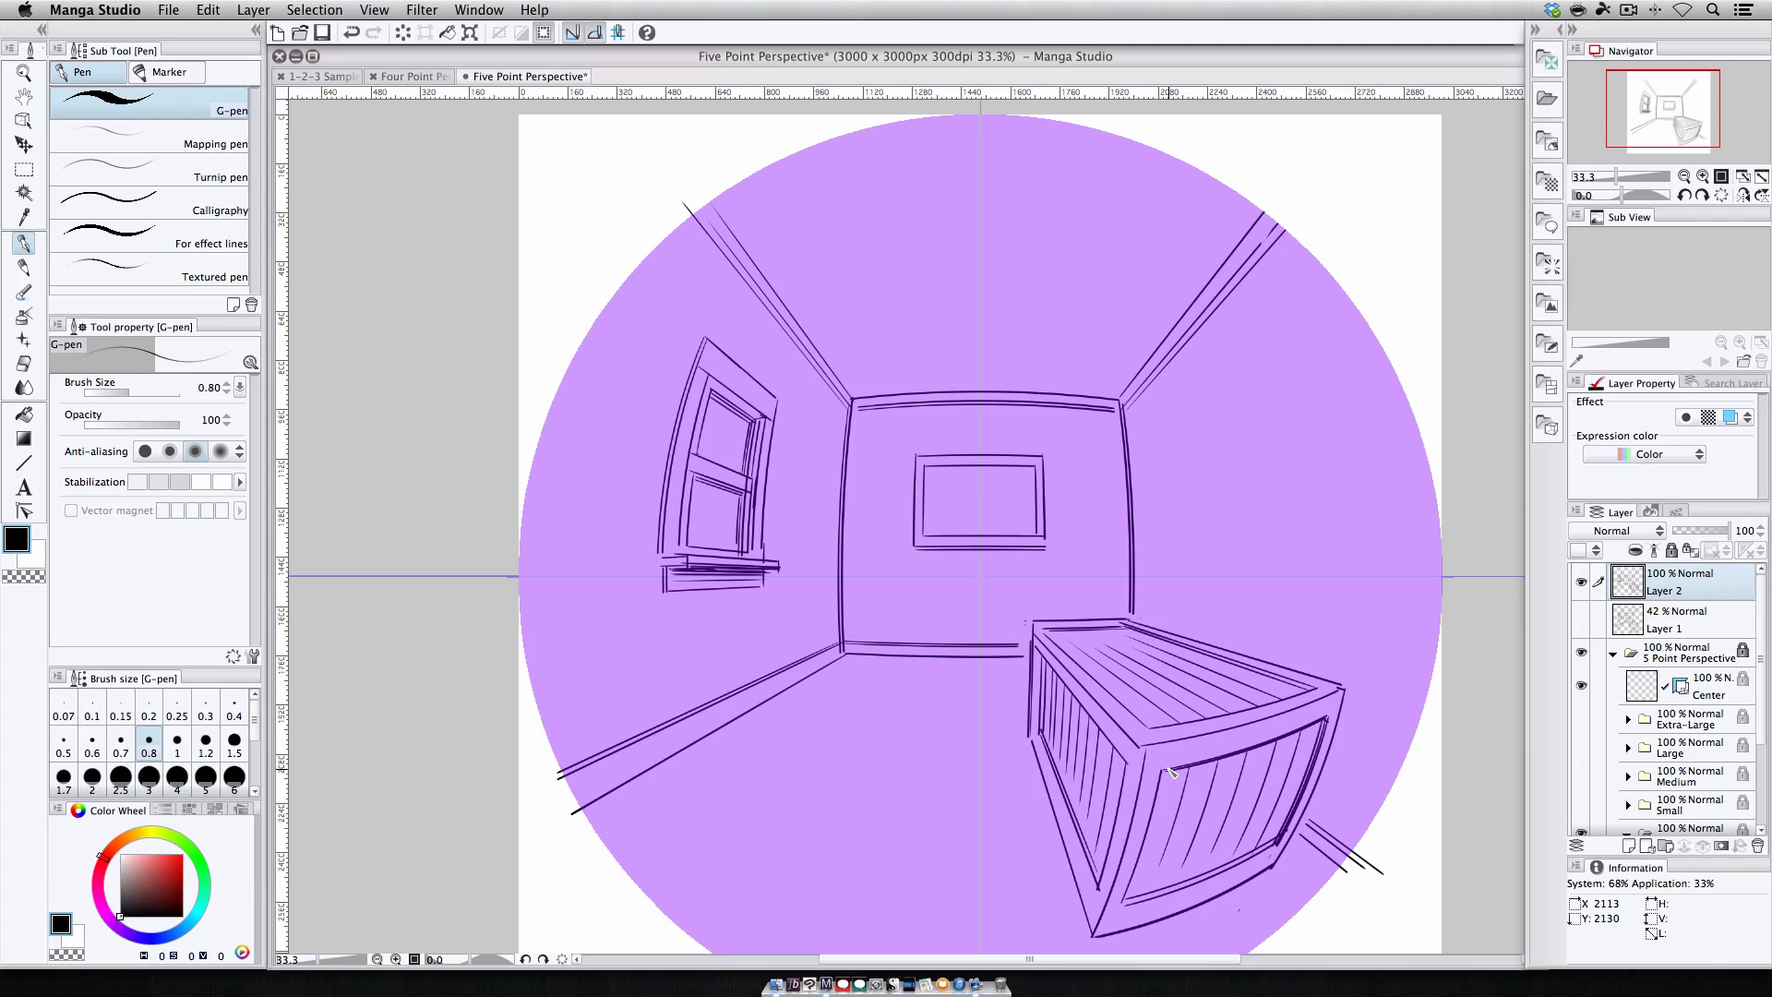
click(1582, 653)
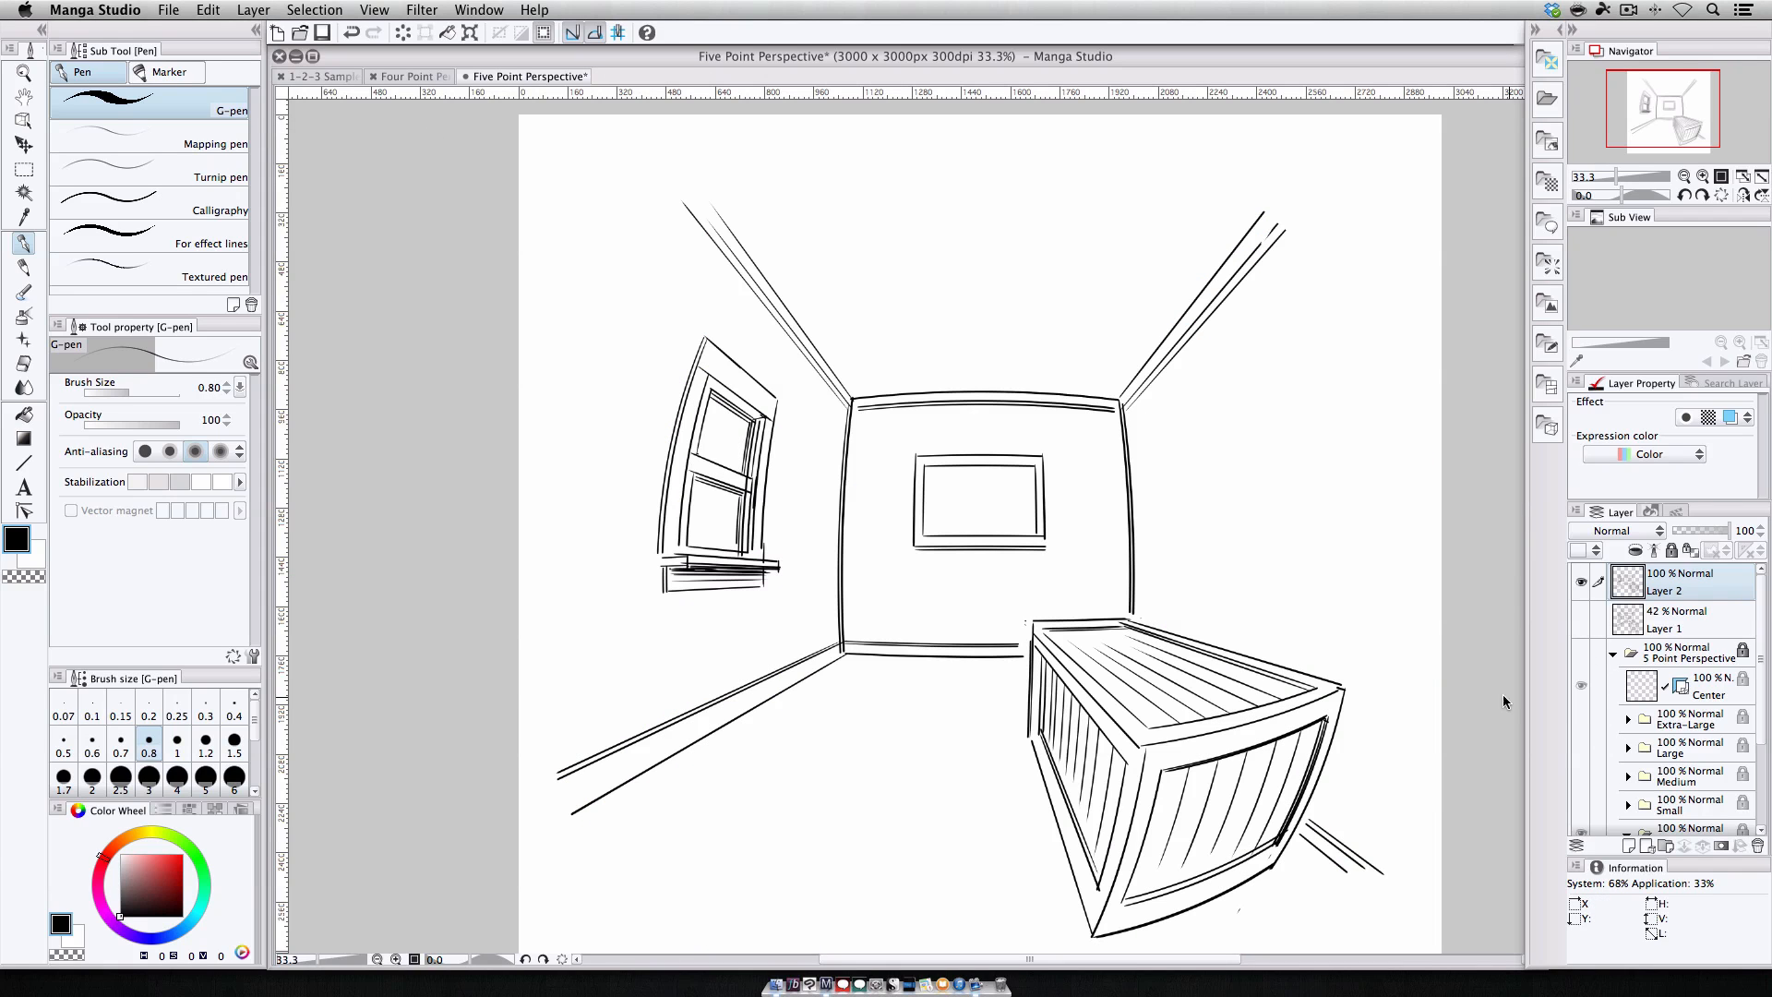
Switch to the 1-2-3 Samples document and back to the Five Point Perspective document.
click(318, 76)
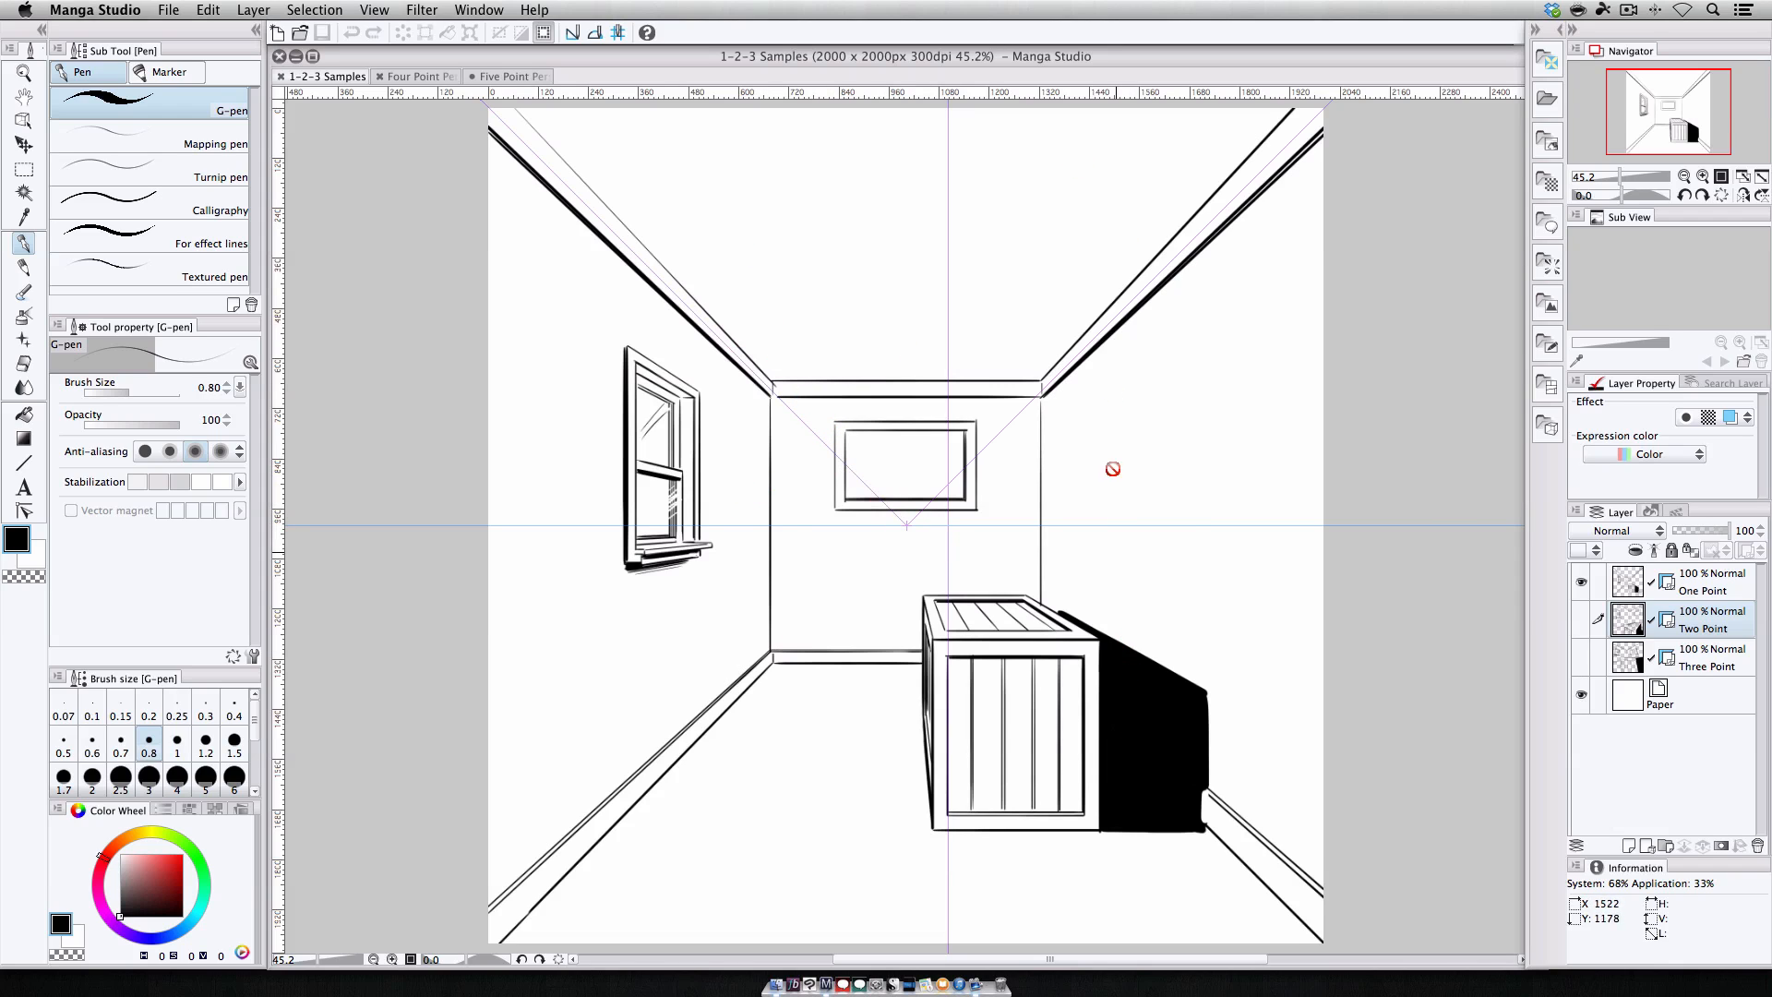
click(514, 79)
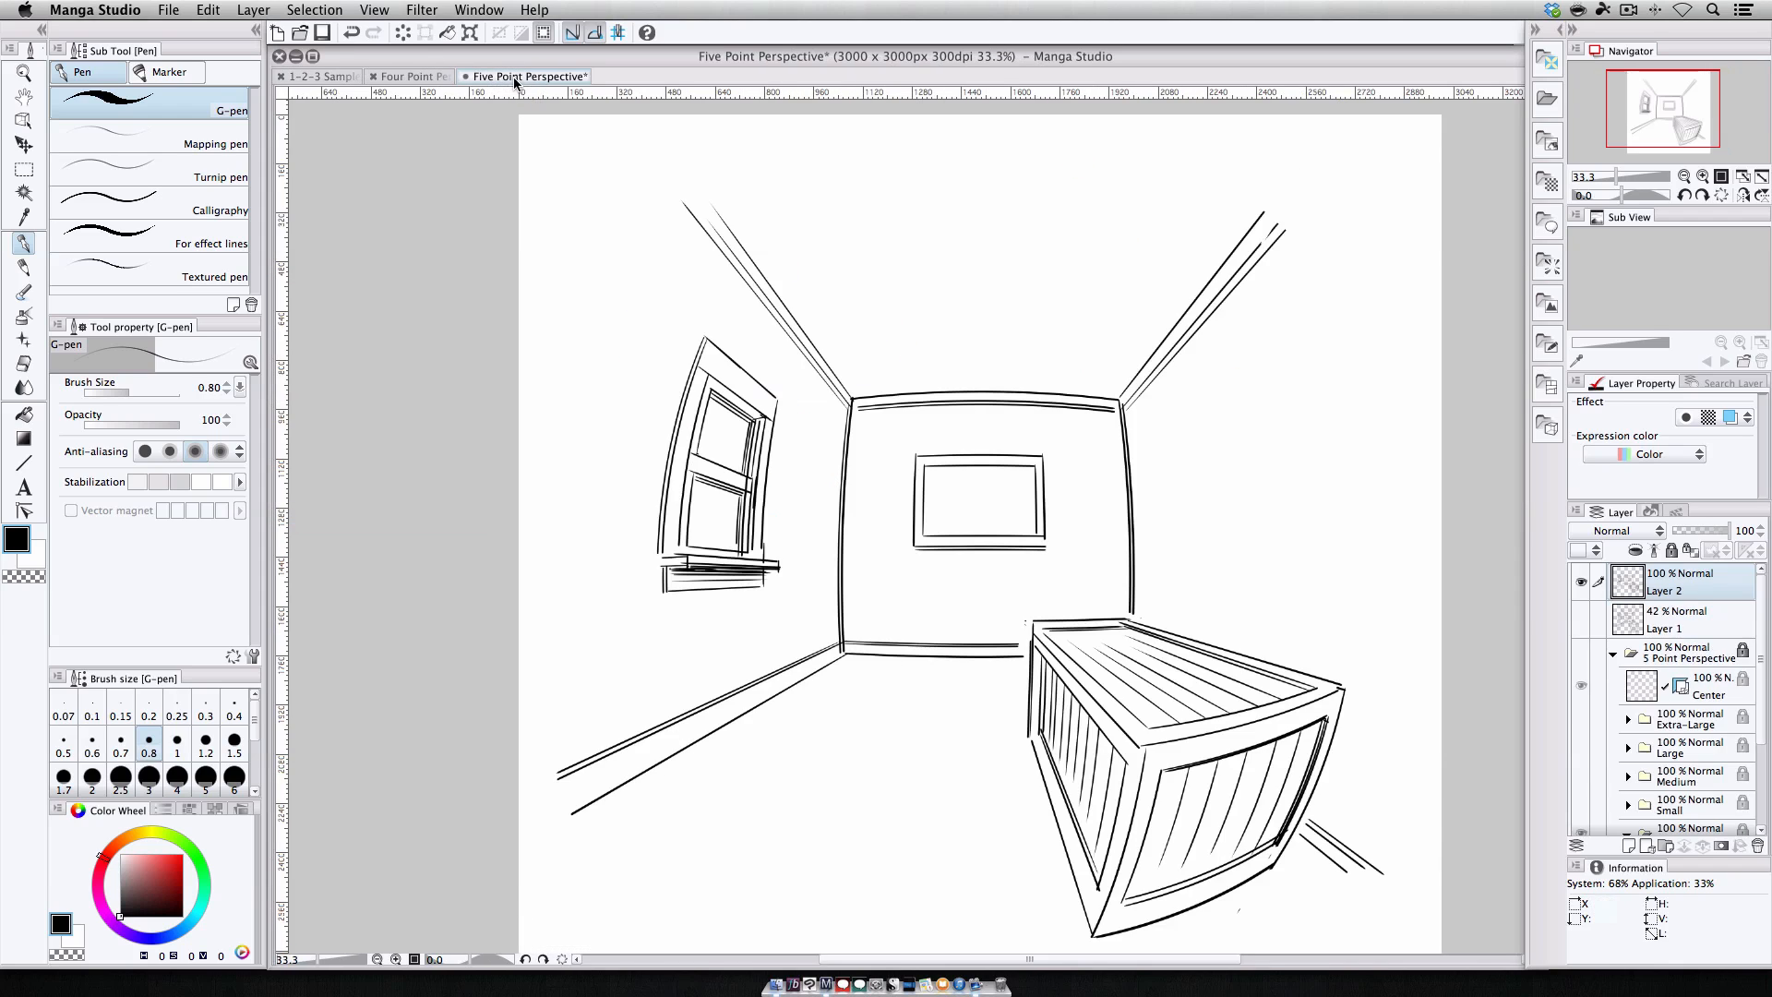